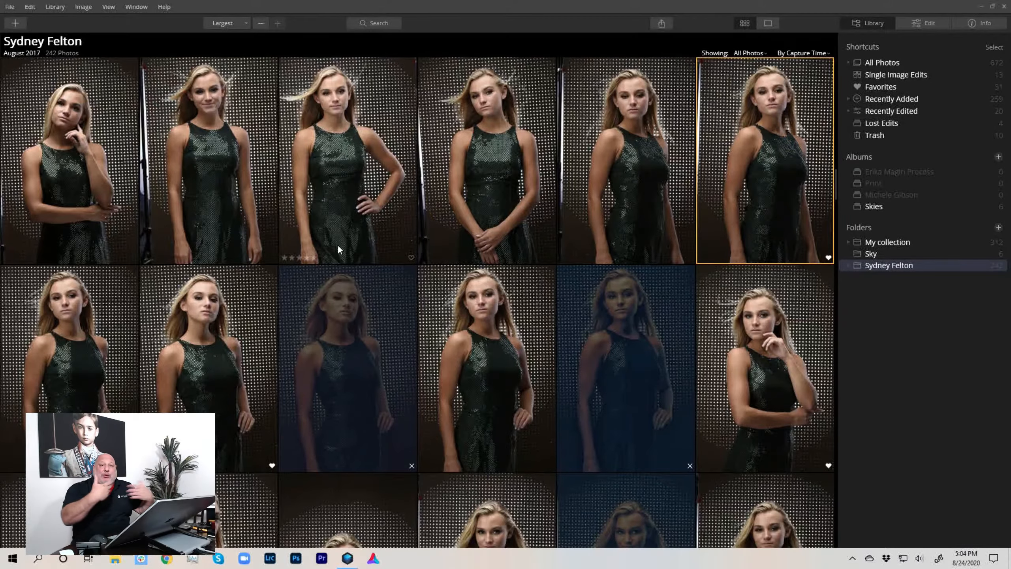
Step: Filter the current folder's photos to show only favorites
{"action": "scroll", "coordinate": [309, 253], "scroll_direction": "down", "scroll_amount": 3}
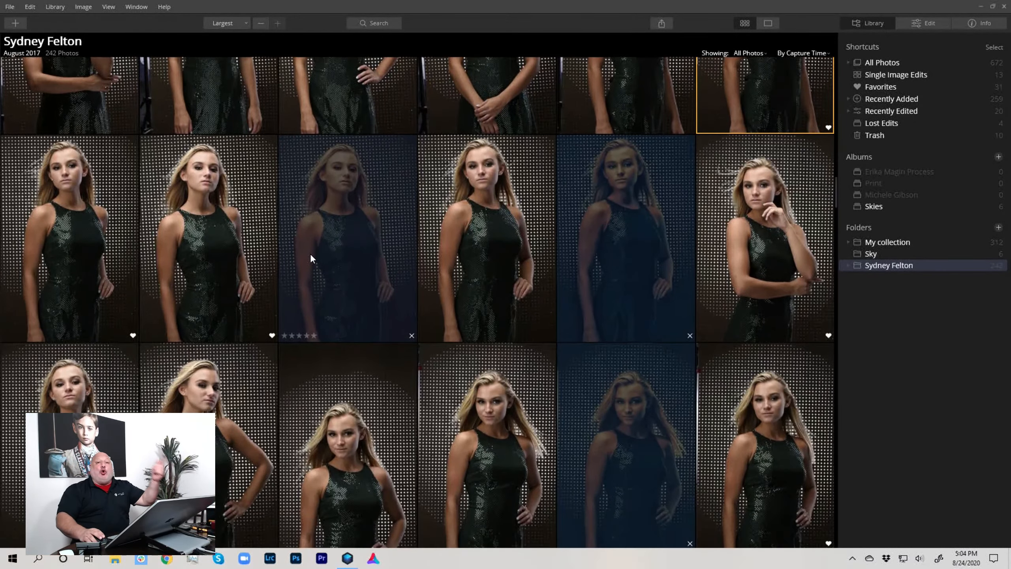
{"action": "scroll", "coordinate": [311, 256], "scroll_direction": "down", "scroll_amount": 8}
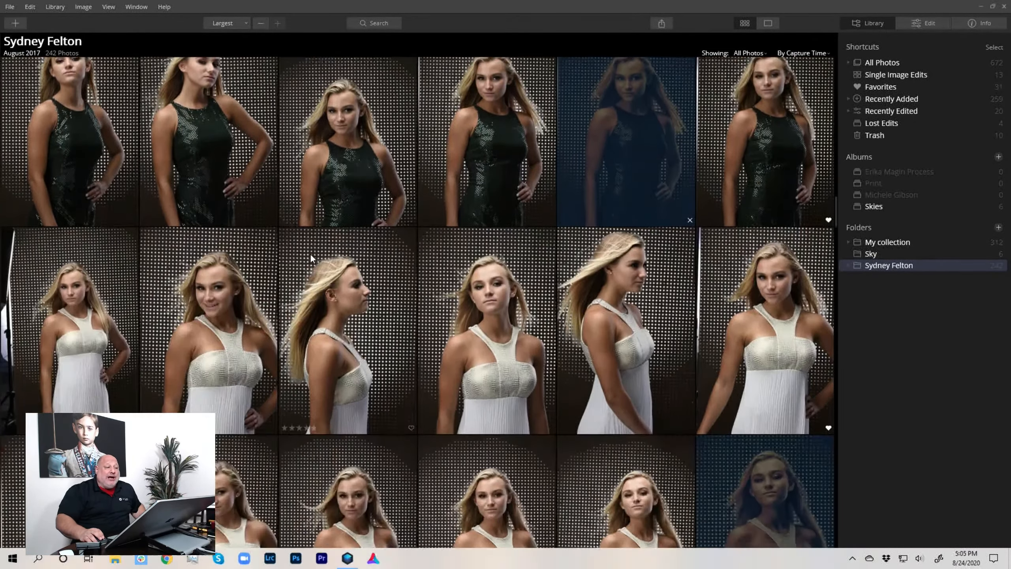
{"action": "scroll", "coordinate": [310, 252], "scroll_direction": "up", "scroll_amount": 1}
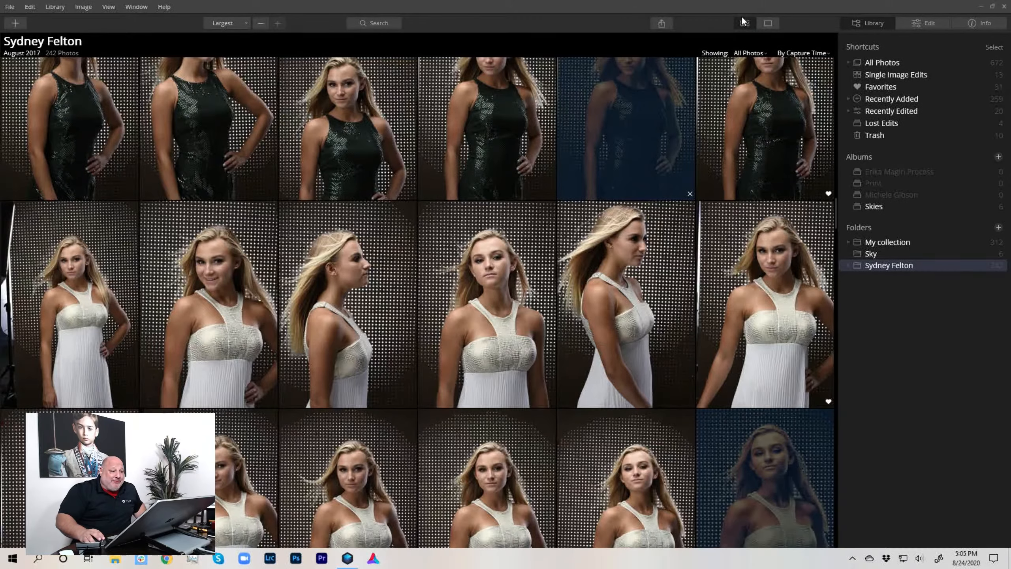
{"action": "left_click", "coordinate": [747, 53]}
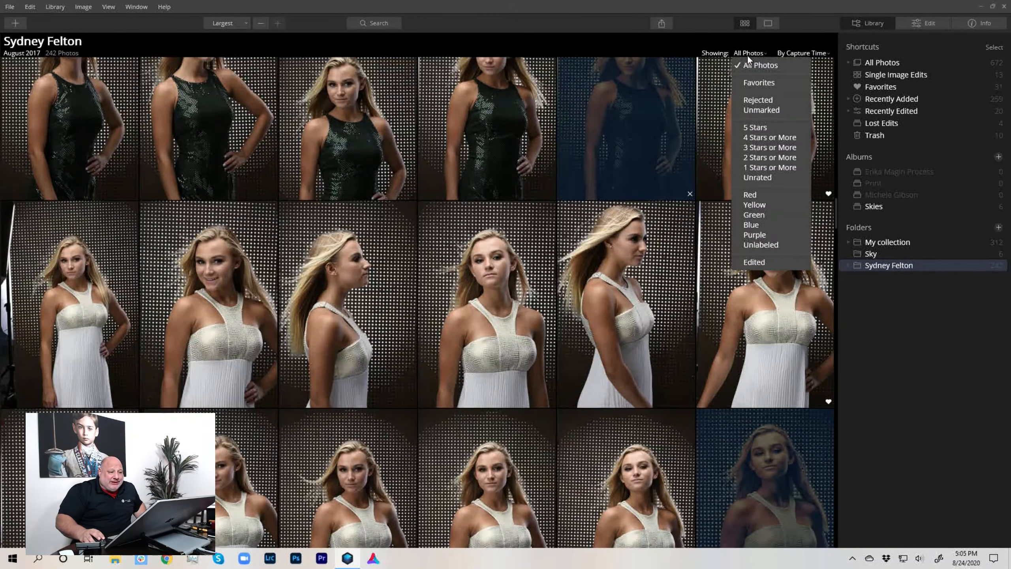
{"action": "left_click", "coordinate": [750, 86]}
Step: Reset all adjustments on the edited blue-background portrait of the woman looking over her shoulder
{"action": "scroll", "coordinate": [561, 266], "scroll_direction": "down", "scroll_amount": 1}
{"action": "scroll", "coordinate": [562, 269], "scroll_direction": "down", "scroll_amount": 5}
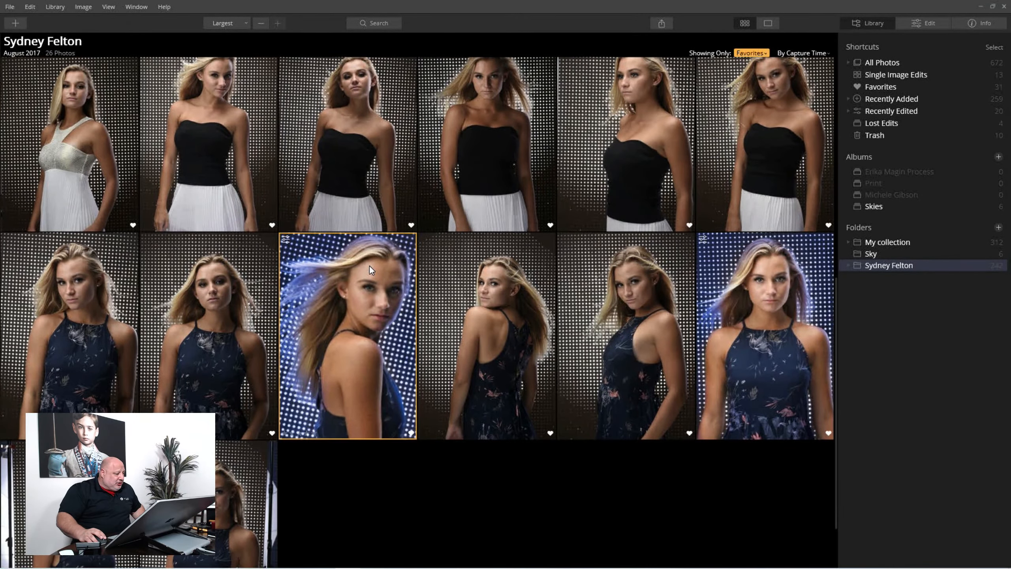
{"action": "right_click", "coordinate": [370, 266]}
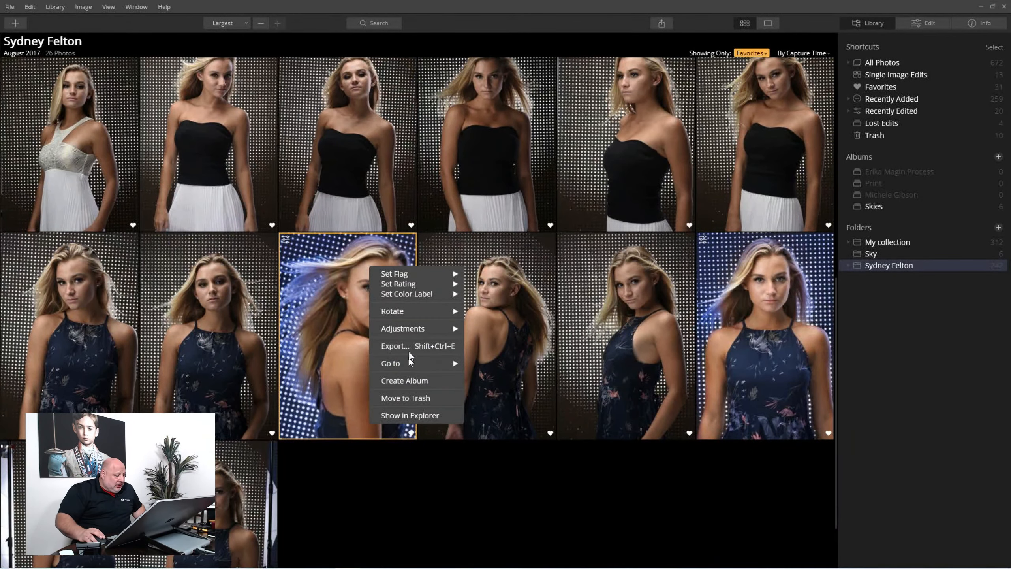
{"action": "mouse_move", "coordinate": [410, 329]}
{"action": "left_click", "coordinate": [526, 376]}
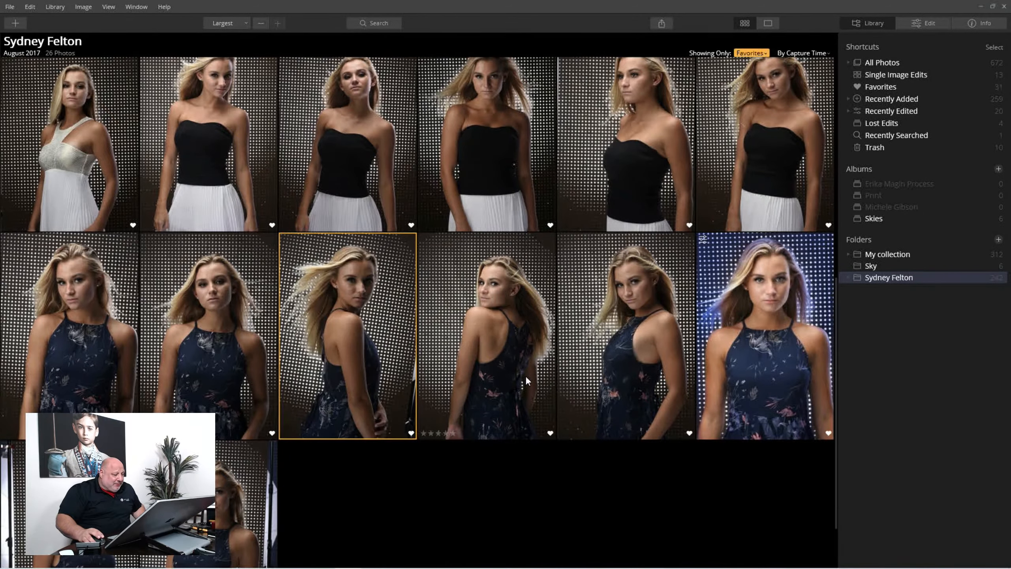
Step: Open the reset portrait in single-image view and display the Luminar Looks strip
{"action": "double_click", "coordinate": [351, 293]}
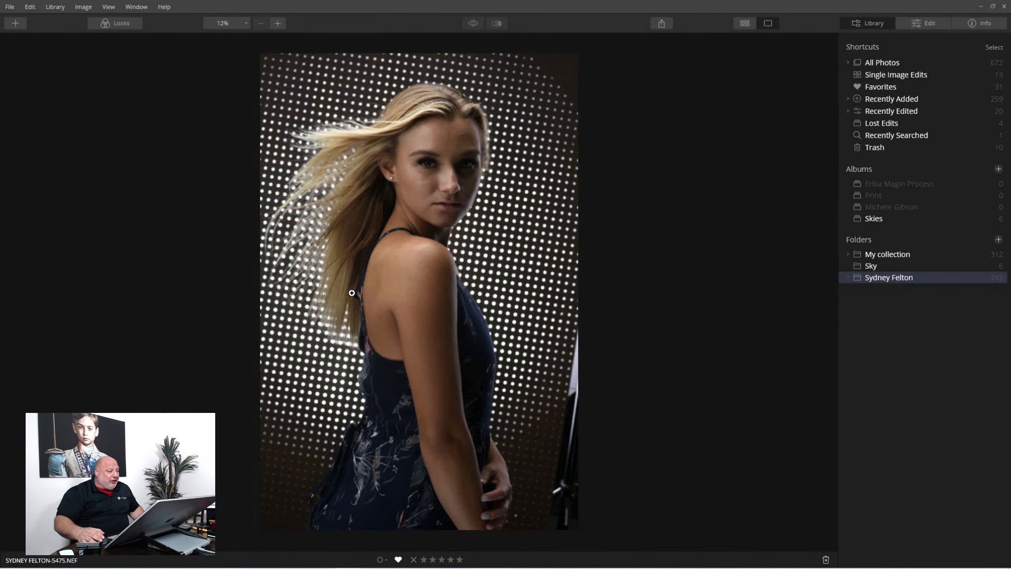
{"action": "left_click", "coordinate": [121, 23]}
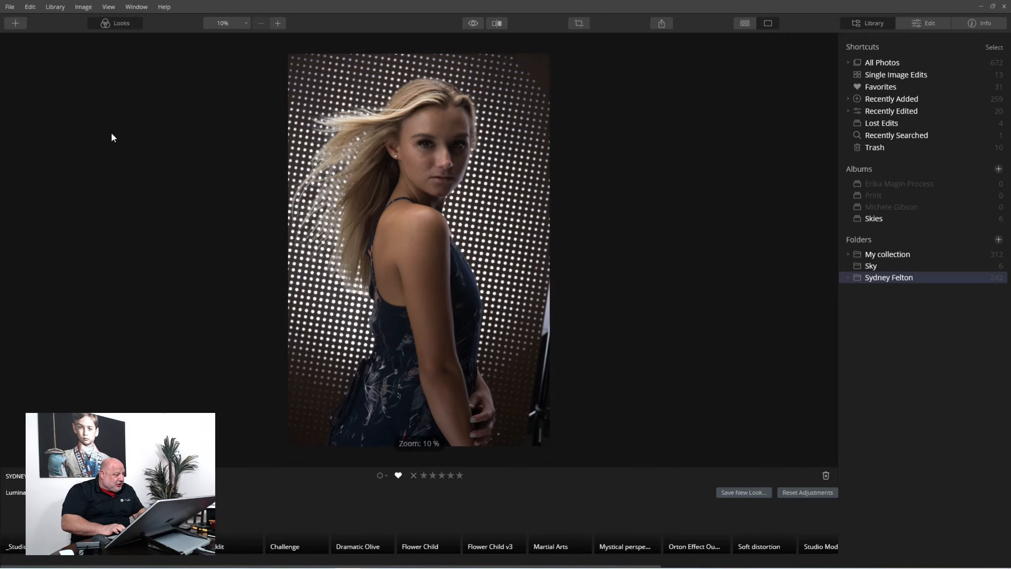
{"action": "key", "text": "super+k"}
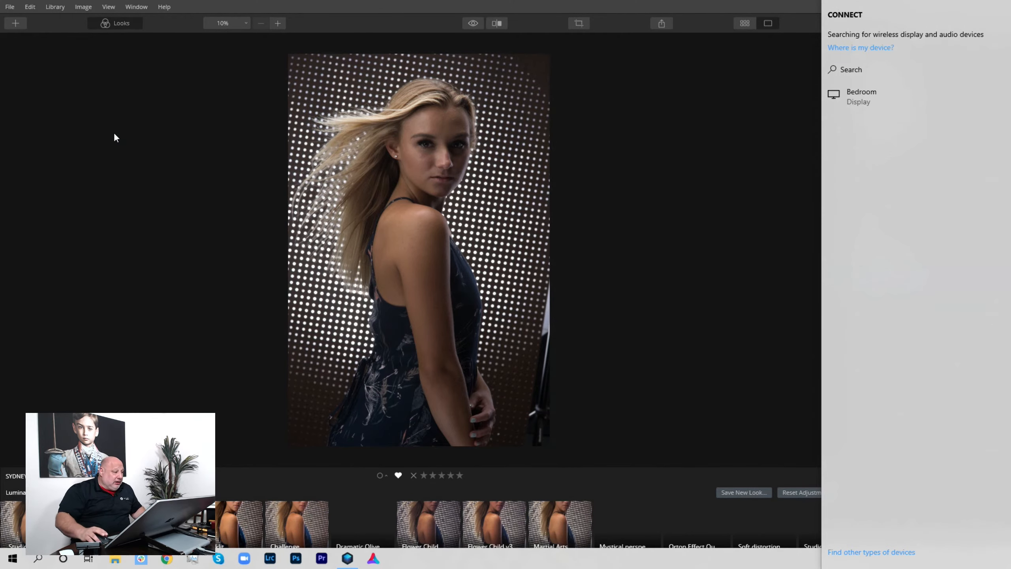
{"action": "left_click", "coordinate": [59, 133]}
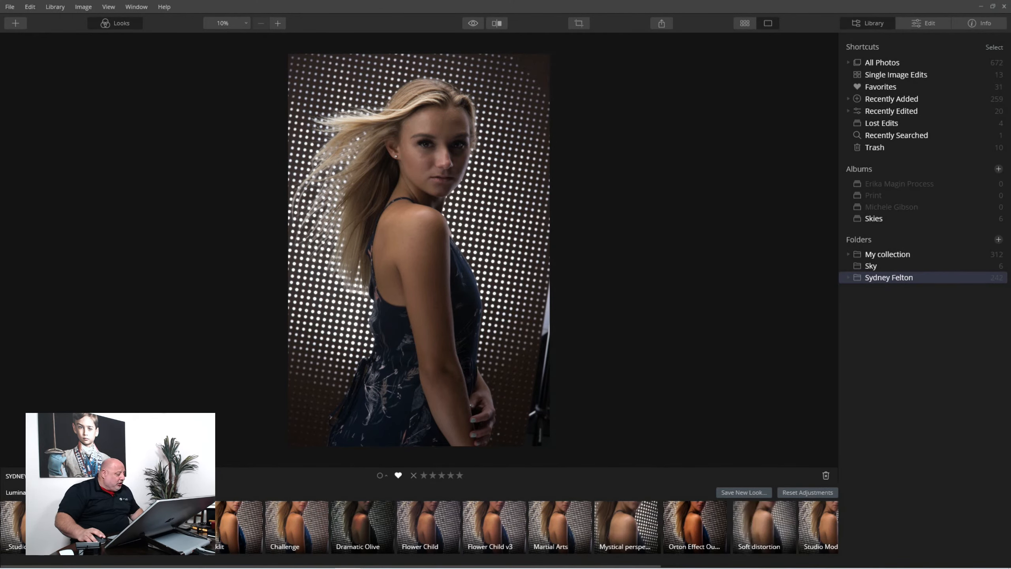
Step: Switch to the Portrait looks collection and apply the Female Portrait look to the photo
{"action": "left_click", "coordinate": [15, 491]}
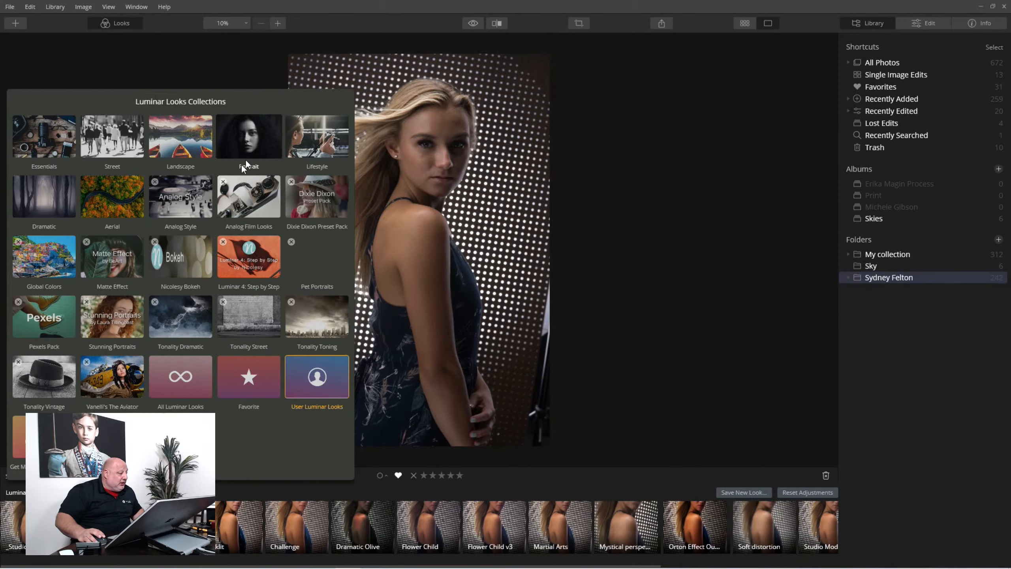
{"action": "left_click", "coordinate": [258, 143]}
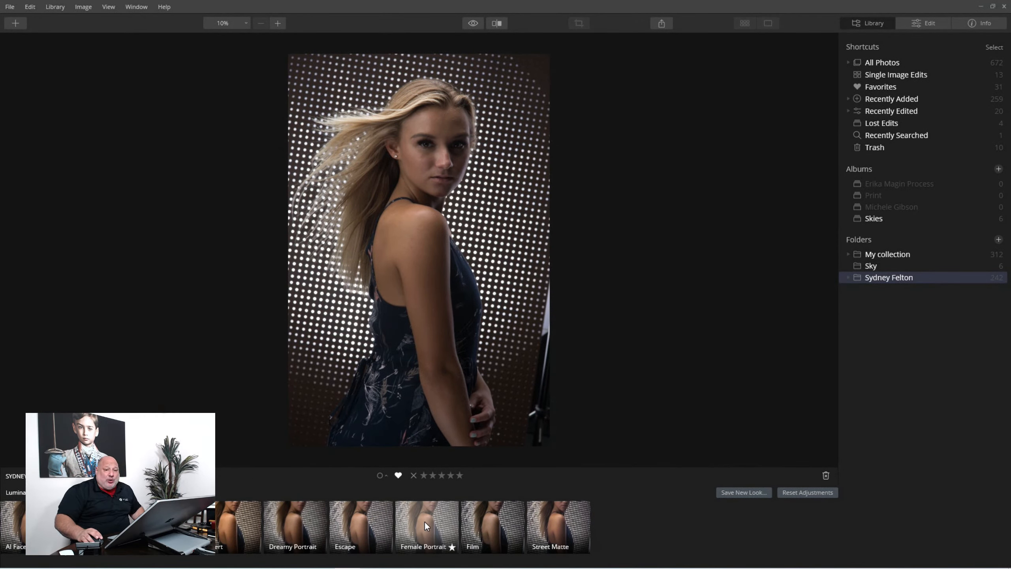
{"action": "left_click", "coordinate": [424, 521]}
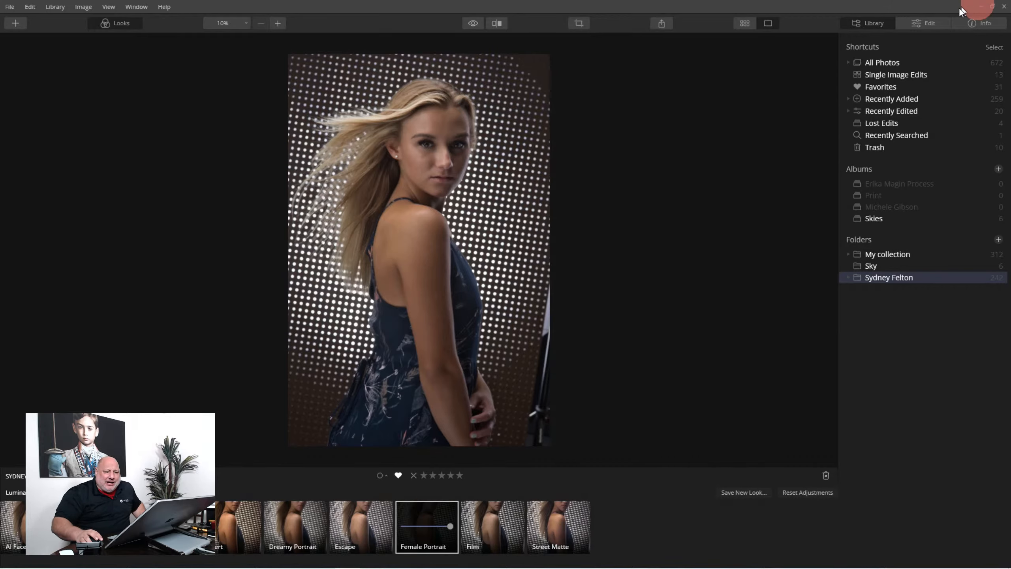
Step: Check which Essentials and Portrait edit tools the applied look uses and compare the photo before and after
{"action": "left_click", "coordinate": [921, 21]}
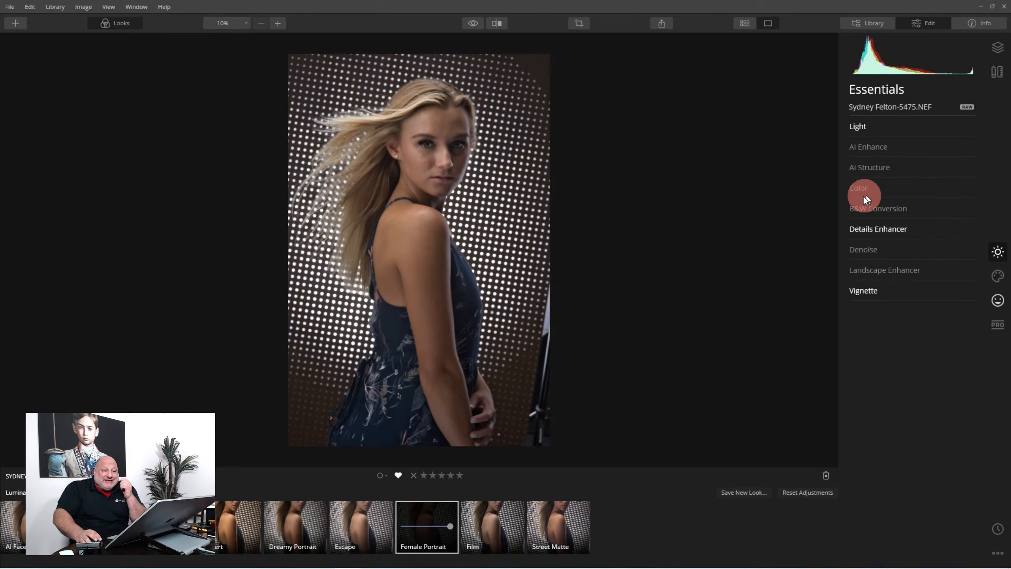
{"action": "left_click", "coordinate": [997, 300]}
{"action": "left_click", "coordinate": [1003, 258]}
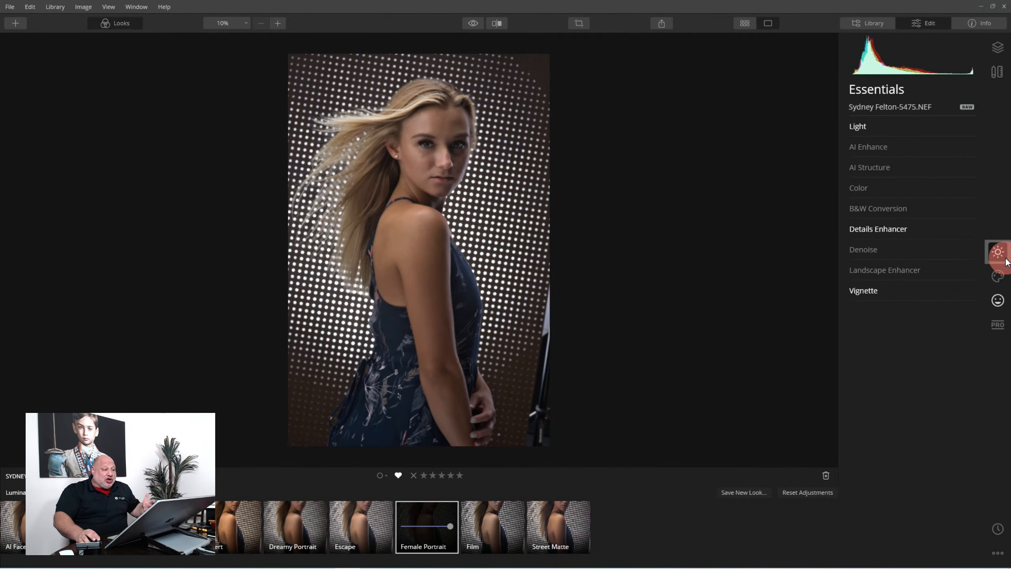
{"action": "left_click", "coordinate": [472, 24]}
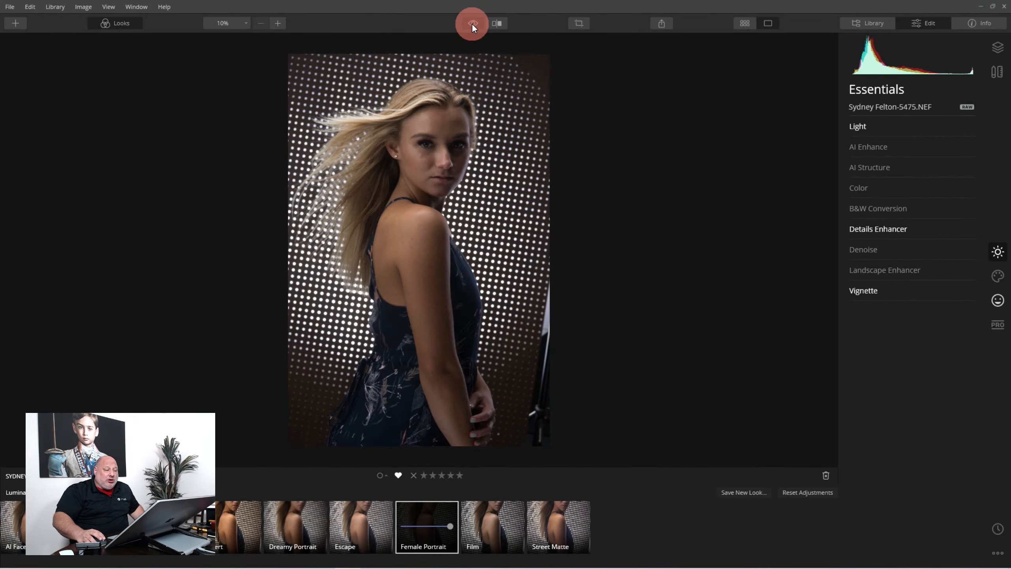
{"action": "left_click", "coordinate": [472, 24]}
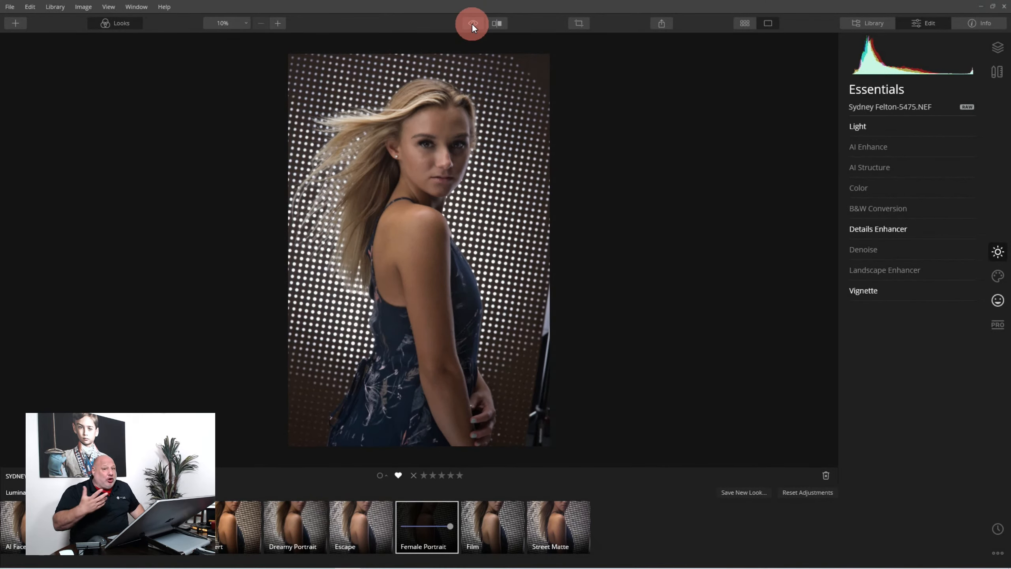
Step: Set AI Accent to 79 in AI Enhance and Medium Details to 30 in the Details Enhancer
{"action": "left_click", "coordinate": [870, 149]}
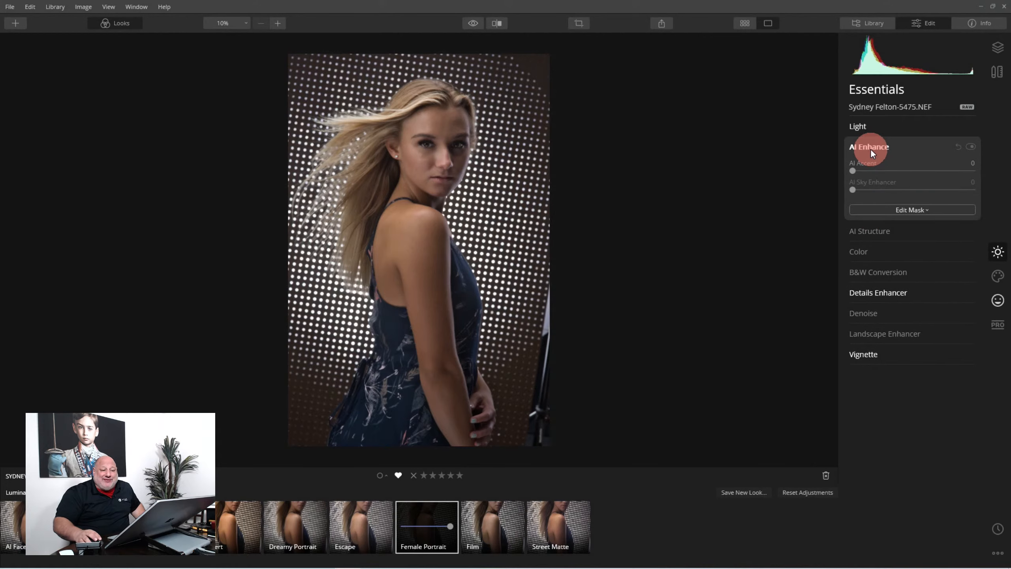
{"action": "left_click_drag", "start_coordinate": [851, 172], "coordinate": [963, 172]}
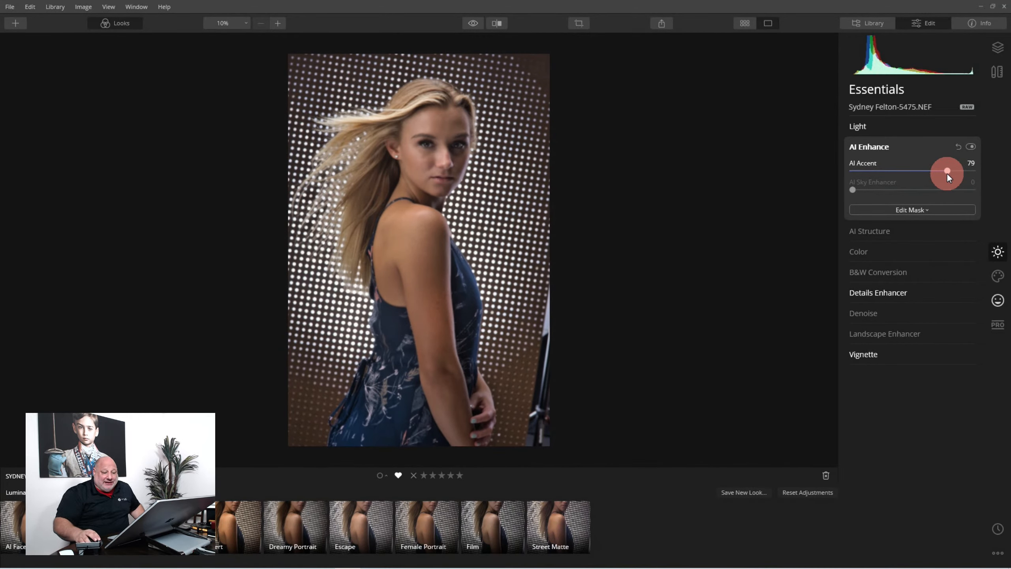
{"action": "left_click", "coordinate": [887, 292]}
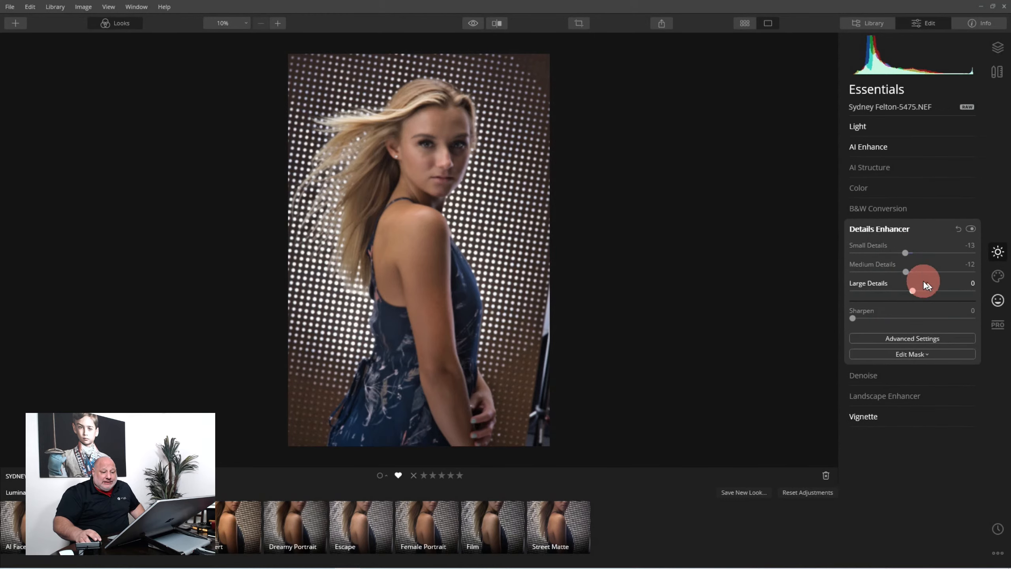
{"action": "left_click_drag", "start_coordinate": [906, 275], "coordinate": [931, 276]}
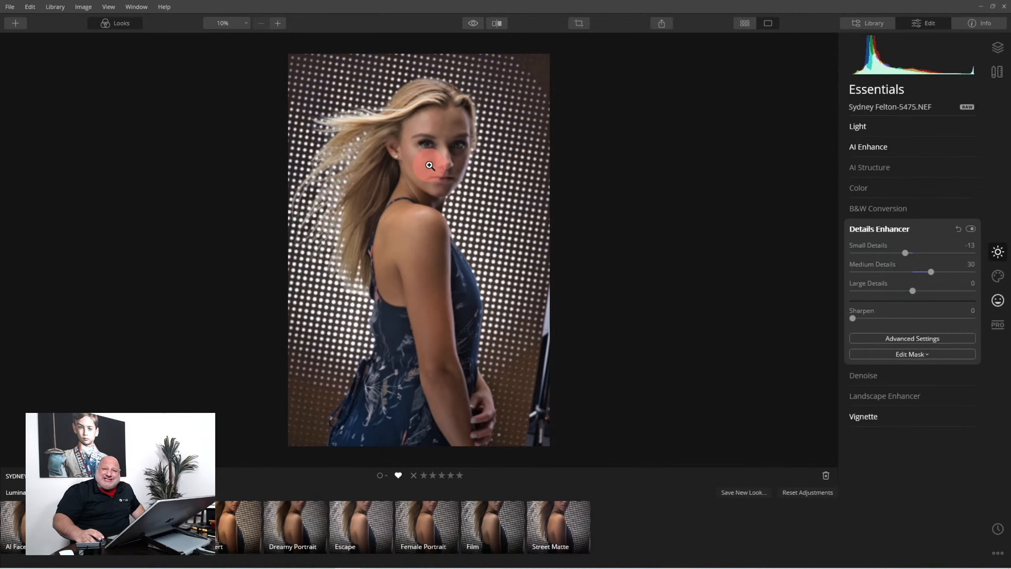
Step: Turn off the Vignette adjustment in the Essentials tools
{"action": "left_click", "coordinate": [997, 304]}
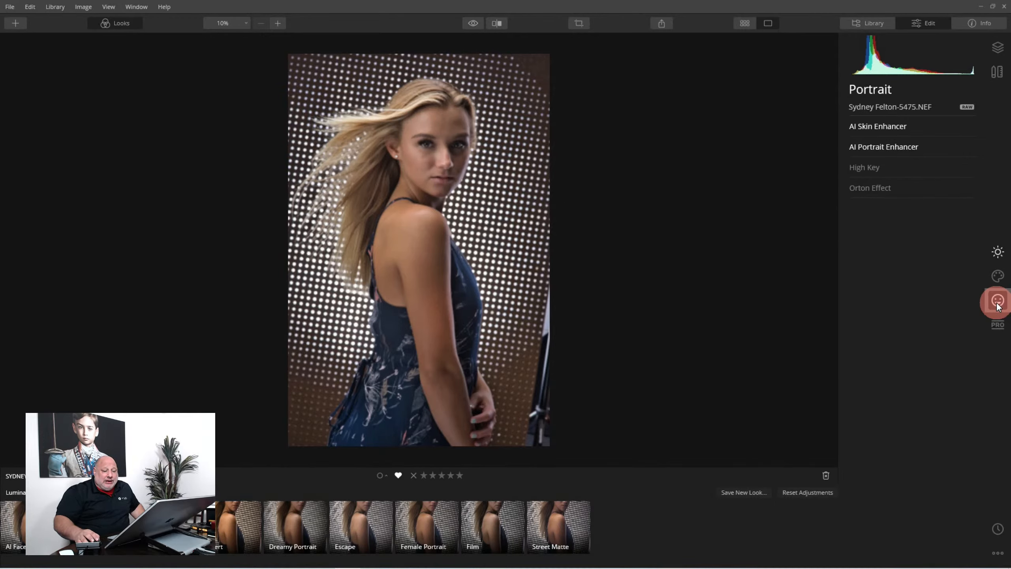
{"action": "left_click", "coordinate": [996, 250]}
{"action": "left_click", "coordinate": [872, 414]}
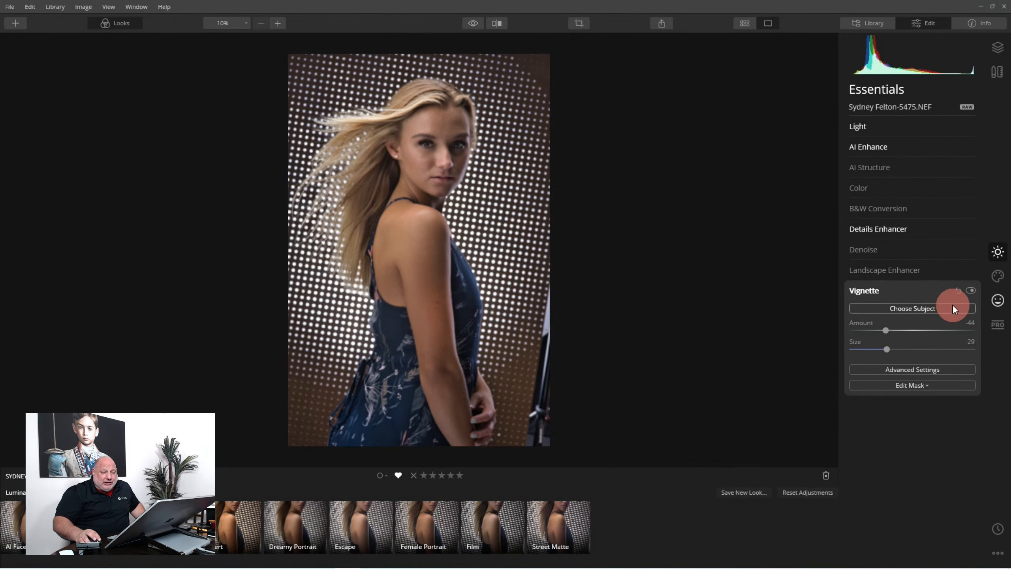
{"action": "left_click", "coordinate": [877, 290]}
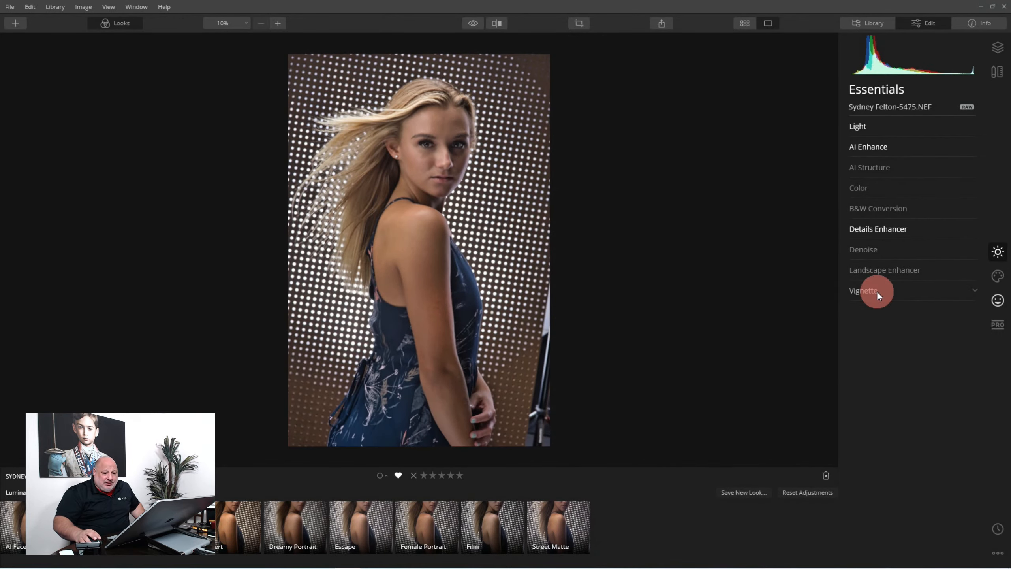
Step: Set Eye Enhancer to 79 and Dark Circles Removal to 56 in the AI Portrait Enhancer
{"action": "left_click", "coordinate": [998, 300]}
{"action": "left_click", "coordinate": [906, 147]}
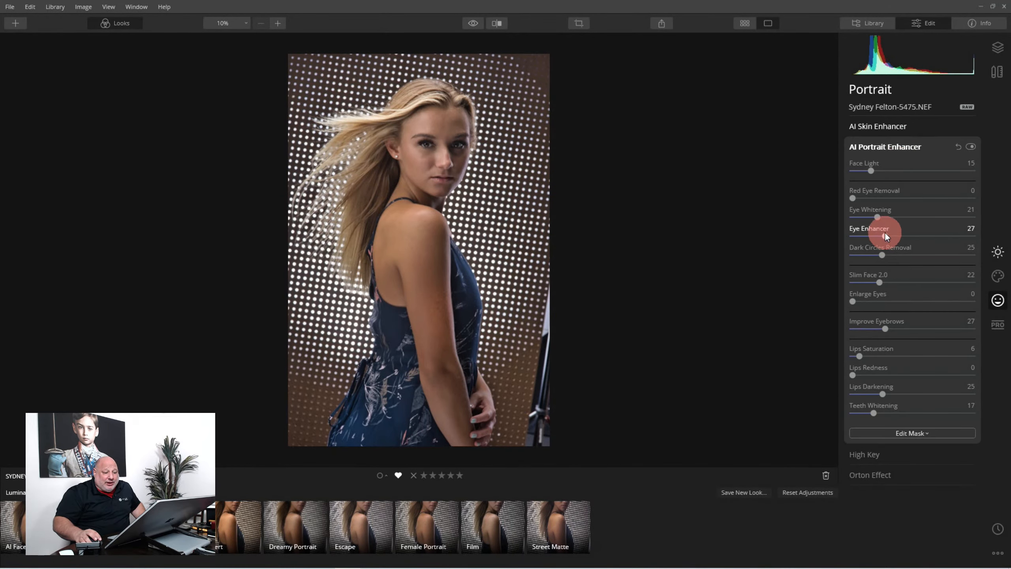
{"action": "left_click_drag", "start_coordinate": [884, 236], "coordinate": [943, 236]}
{"action": "scroll", "coordinate": [436, 106], "scroll_direction": "up", "scroll_amount": 5}
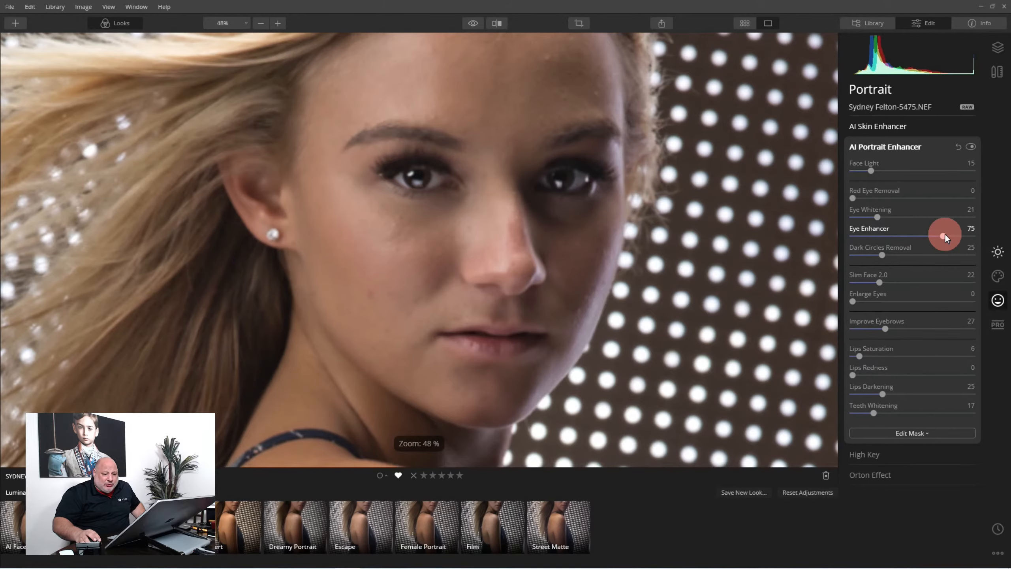
{"action": "left_click_drag", "start_coordinate": [944, 236], "coordinate": [919, 257]}
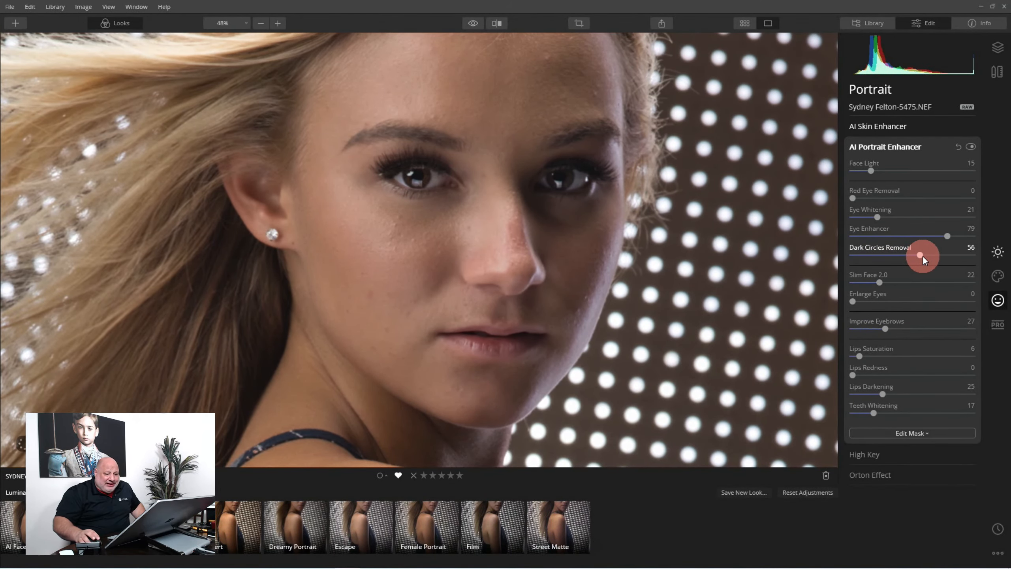
Step: Set Shine Removal to 24 in the AI Skin Enhancer and compare the face with the tool off and on
{"action": "left_click", "coordinate": [887, 125]}
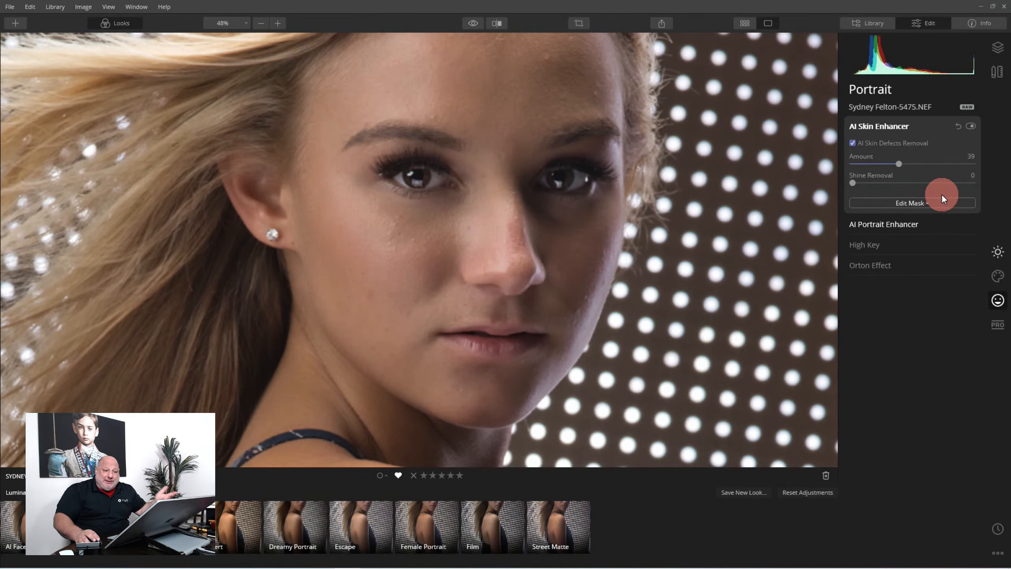
{"action": "left_click_drag", "start_coordinate": [853, 182], "coordinate": [879, 182]}
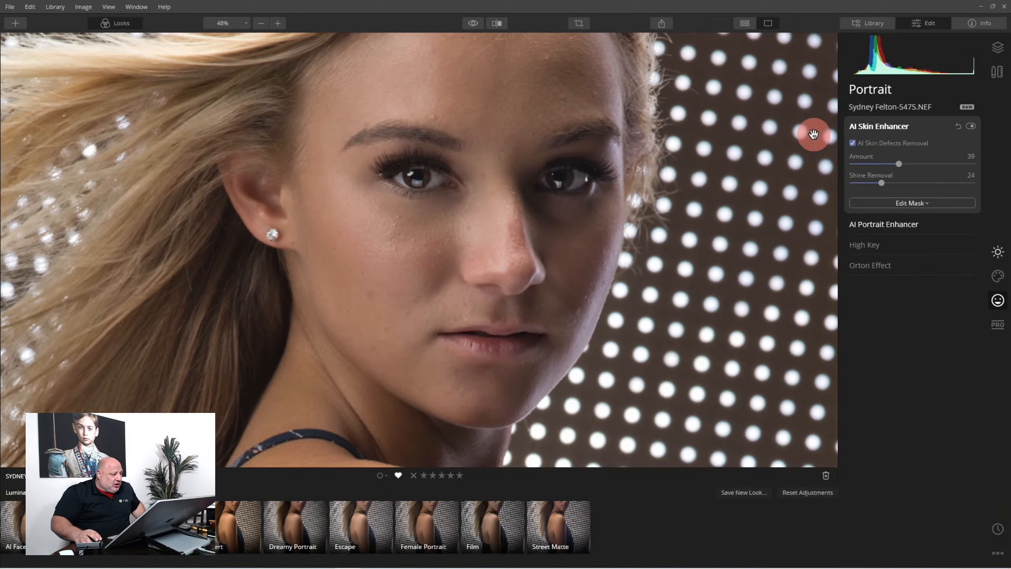
{"action": "left_click", "coordinate": [970, 127]}
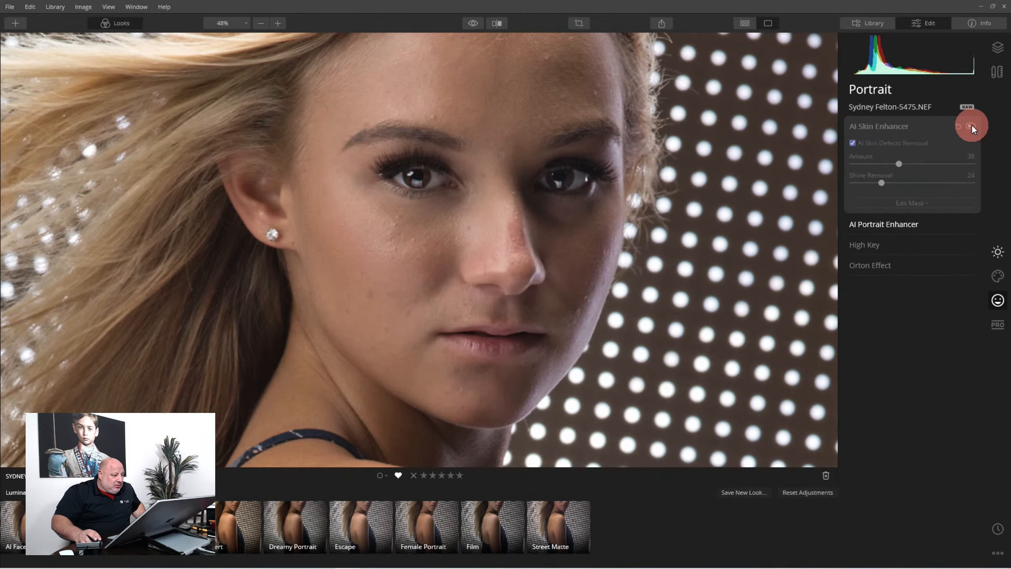
{"action": "left_click", "coordinate": [971, 126]}
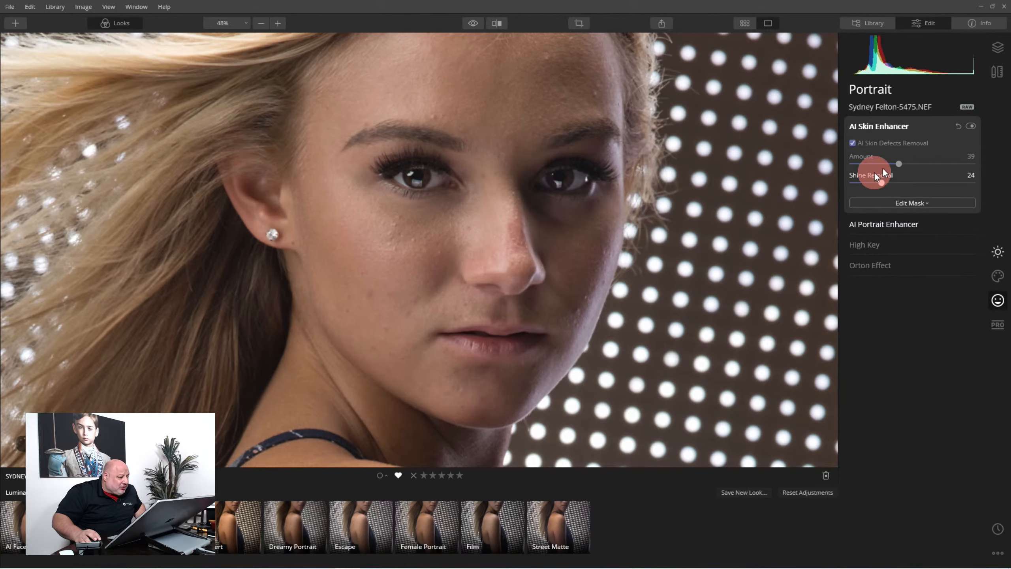
Step: Compare the face close up before and after all edits
{"action": "scroll", "coordinate": [418, 223], "scroll_direction": "up", "scroll_amount": 1}
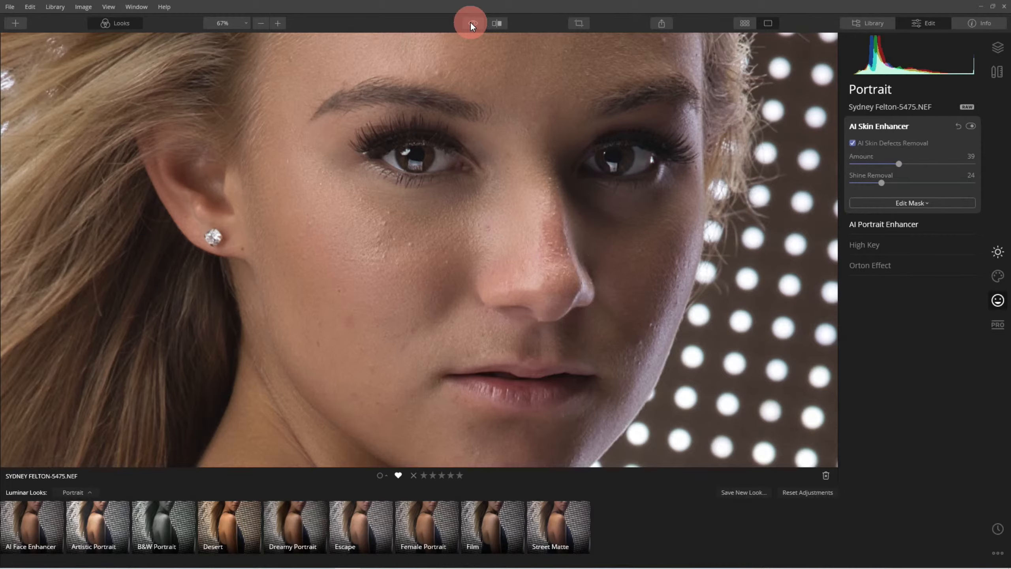
{"action": "left_click", "coordinate": [470, 22]}
{"action": "left_click", "coordinate": [470, 22]}
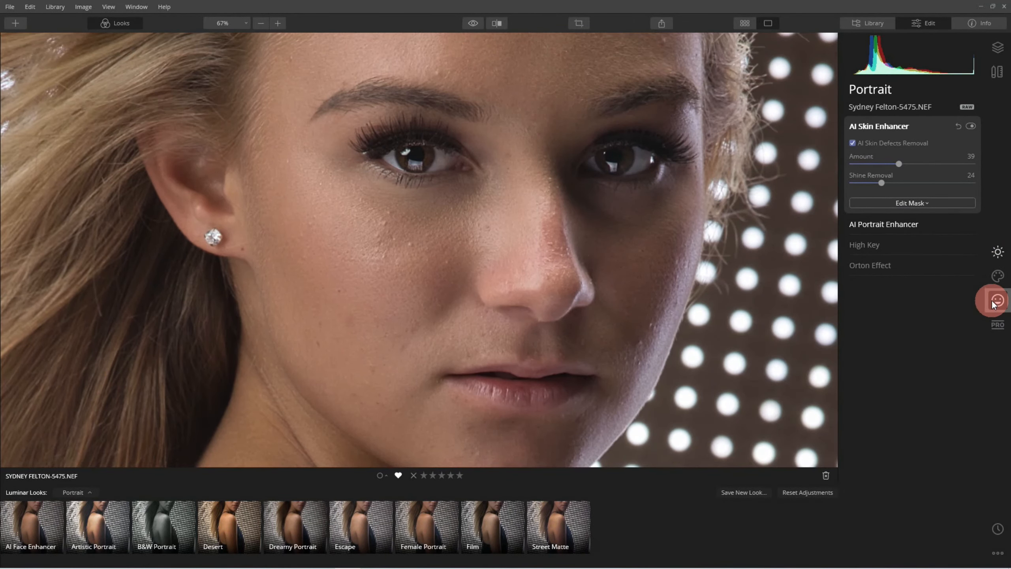
Step: Set Slim Face 2.0 to 0 in the AI Portrait Enhancer and return to the full view of the portrait
{"action": "left_click", "coordinate": [912, 224]}
{"action": "left_click", "coordinate": [884, 277]}
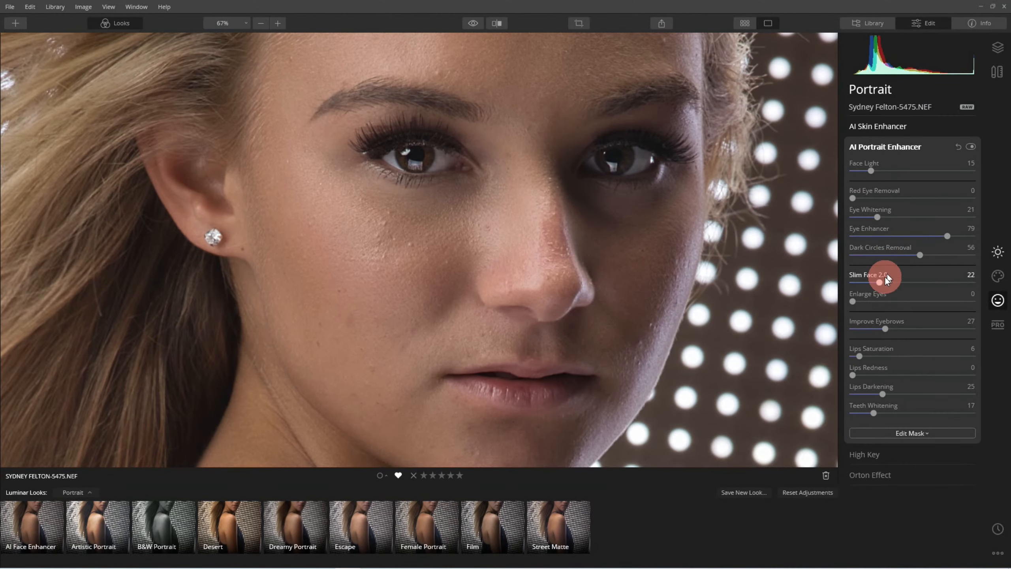
{"action": "left_click_drag", "start_coordinate": [879, 283], "coordinate": [839, 283]}
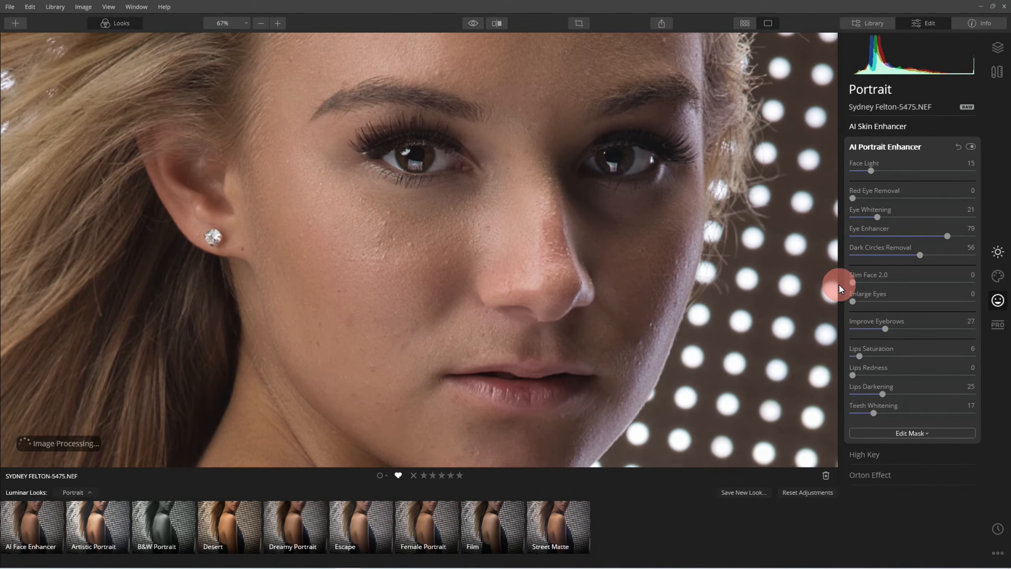
{"action": "left_click", "coordinate": [540, 257]}
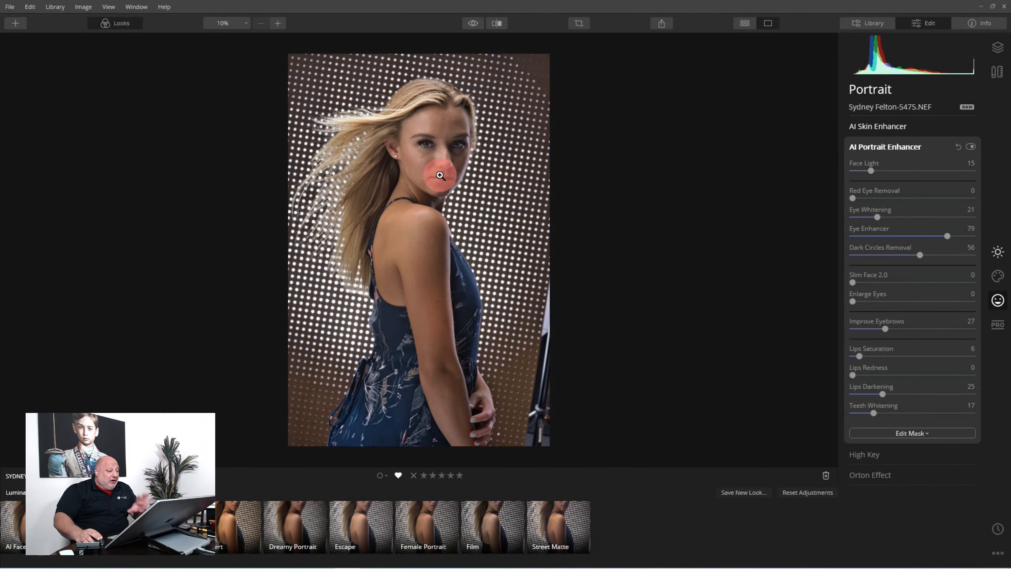
Step: Save the current adjustments as a new Luminar Look named "_Beauty Studio v2"
{"action": "left_click", "coordinate": [737, 486]}
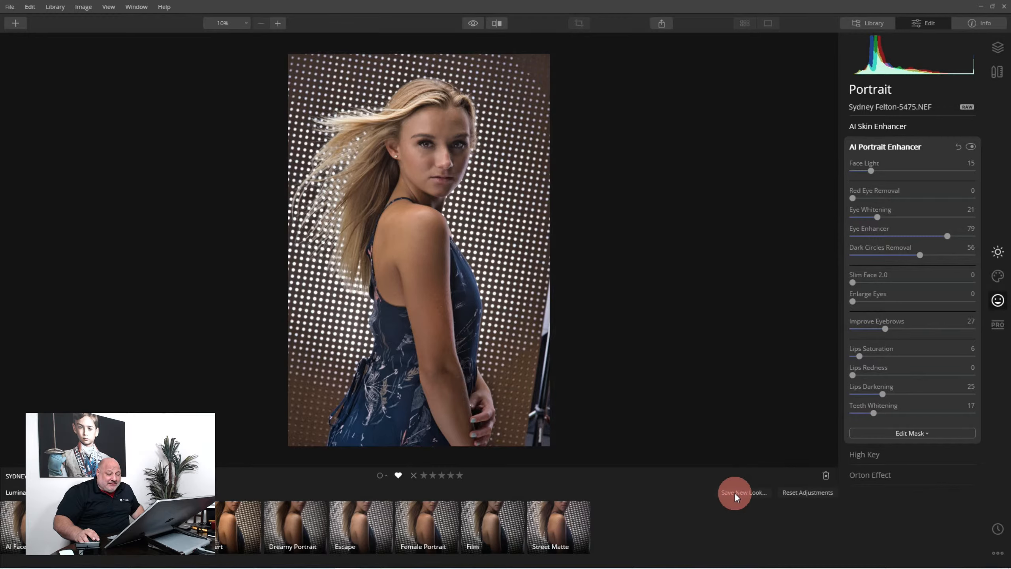
{"action": "type", "text": "L"}
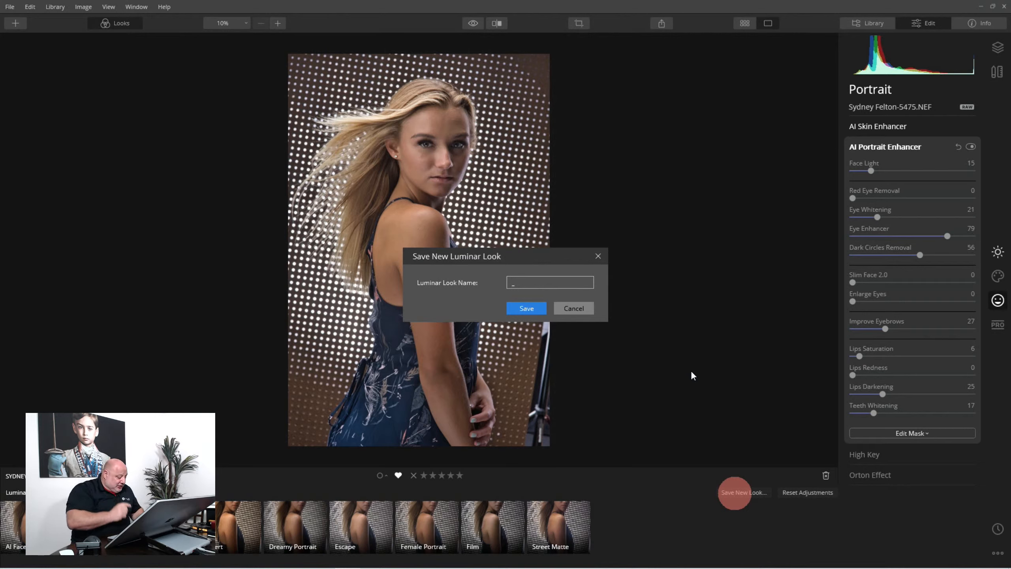
{"action": "type", "text": "Beauty"}
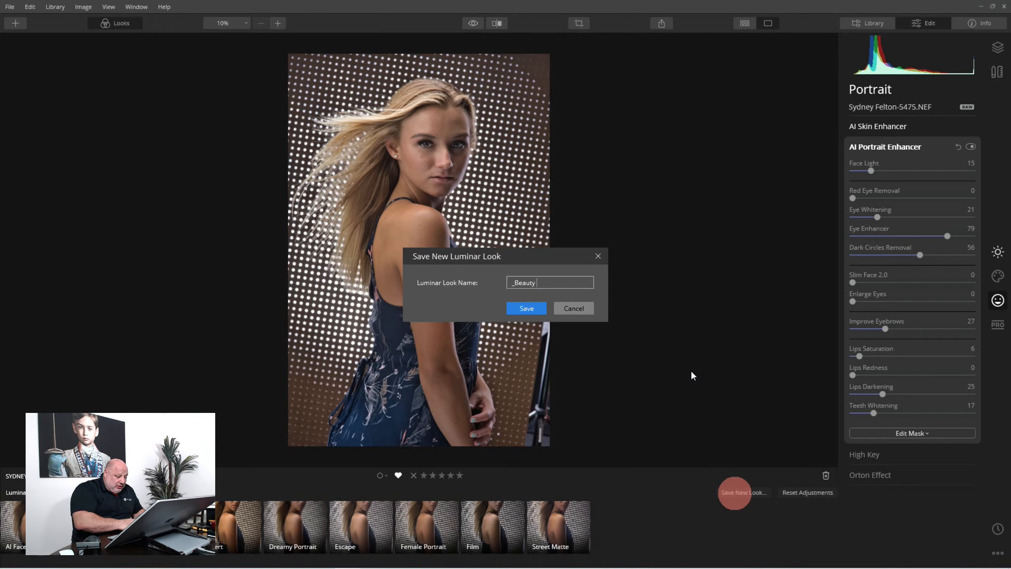
{"action": "type", "text": " Studio v2"}
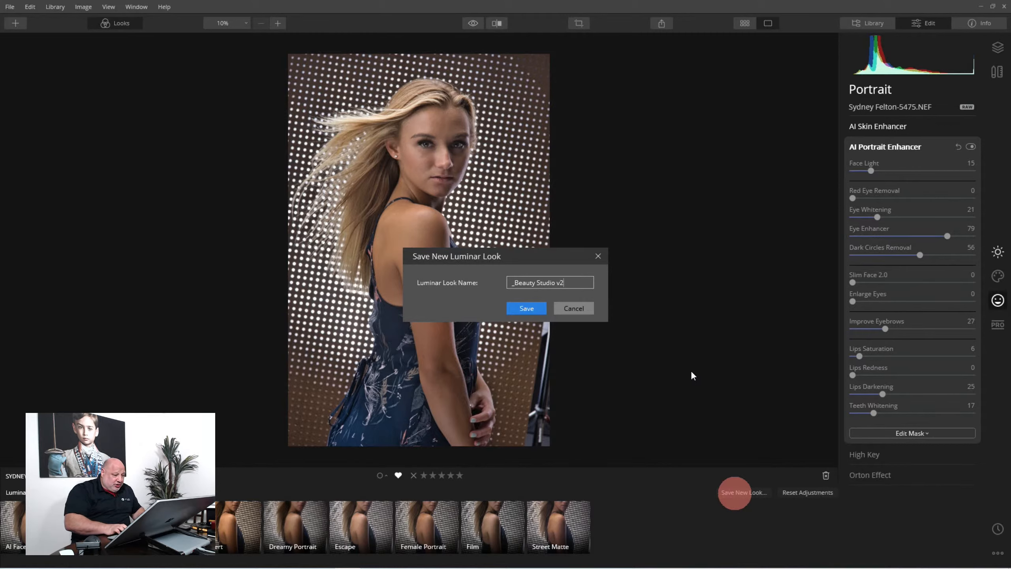
{"action": "key", "text": "Return"}
{"action": "left_click", "coordinate": [692, 374]}
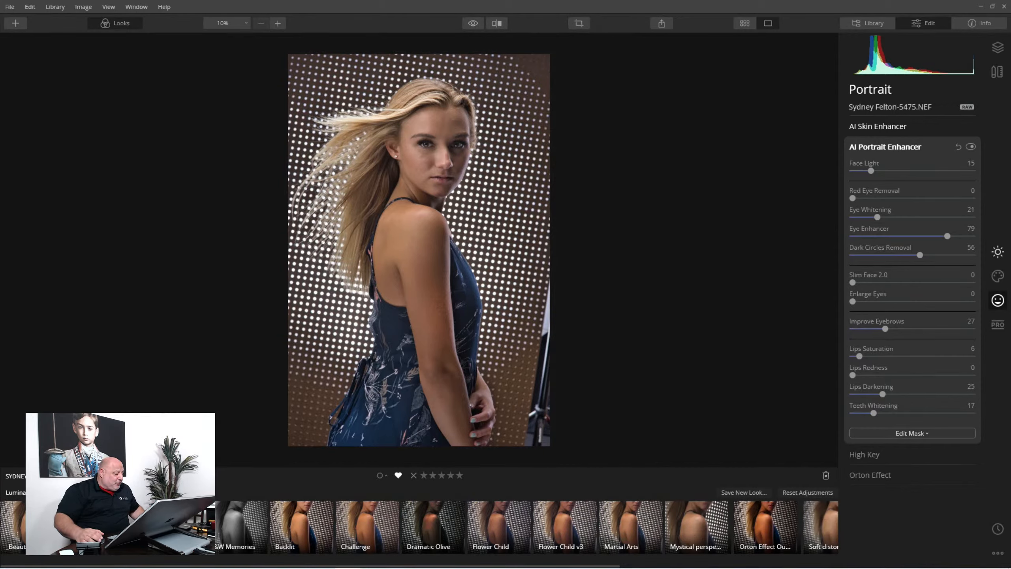
{"action": "left_click", "coordinate": [453, 286]}
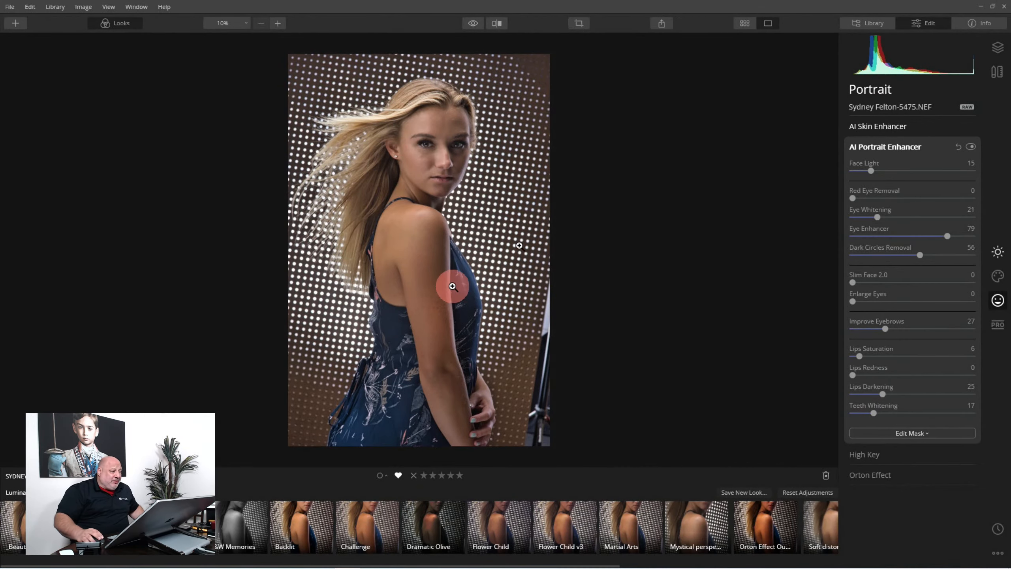
{"action": "left_click", "coordinate": [428, 133]}
{"action": "scroll", "coordinate": [424, 127], "scroll_direction": "down", "scroll_amount": 2}
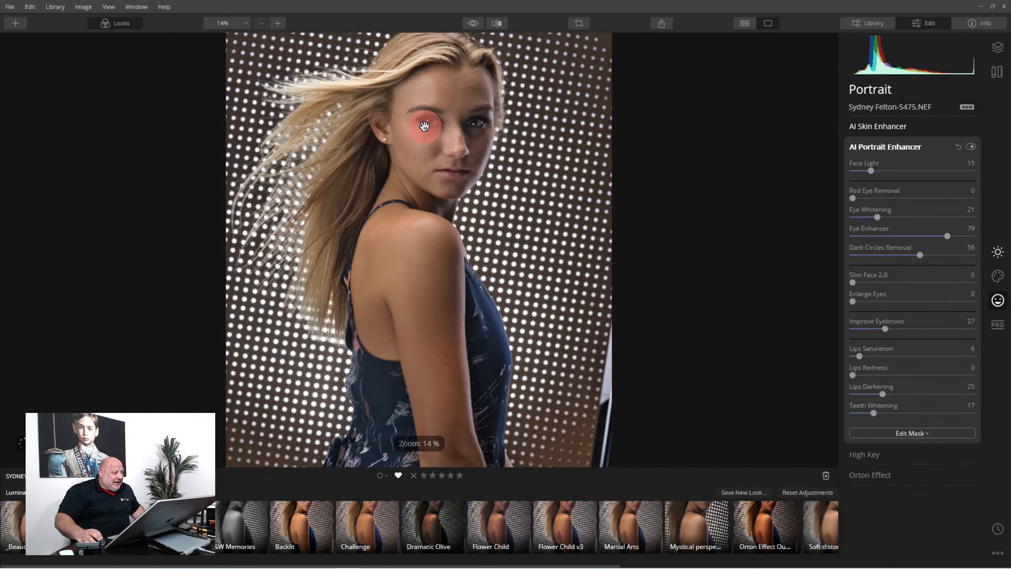
{"action": "scroll", "coordinate": [424, 126], "scroll_direction": "down", "scroll_amount": 2}
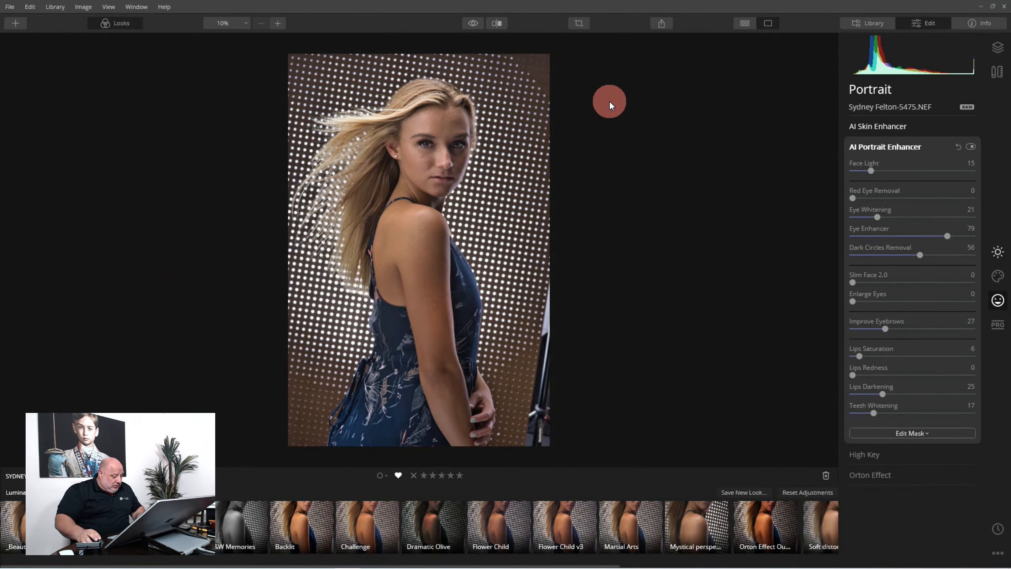
Step: Return to the photo gallery and copy the adjustments of the retouched side-pose portrait with windblown hair
{"action": "double_click", "coordinate": [609, 101]}
{"action": "scroll", "coordinate": [623, 231], "scroll_direction": "up", "scroll_amount": 10}
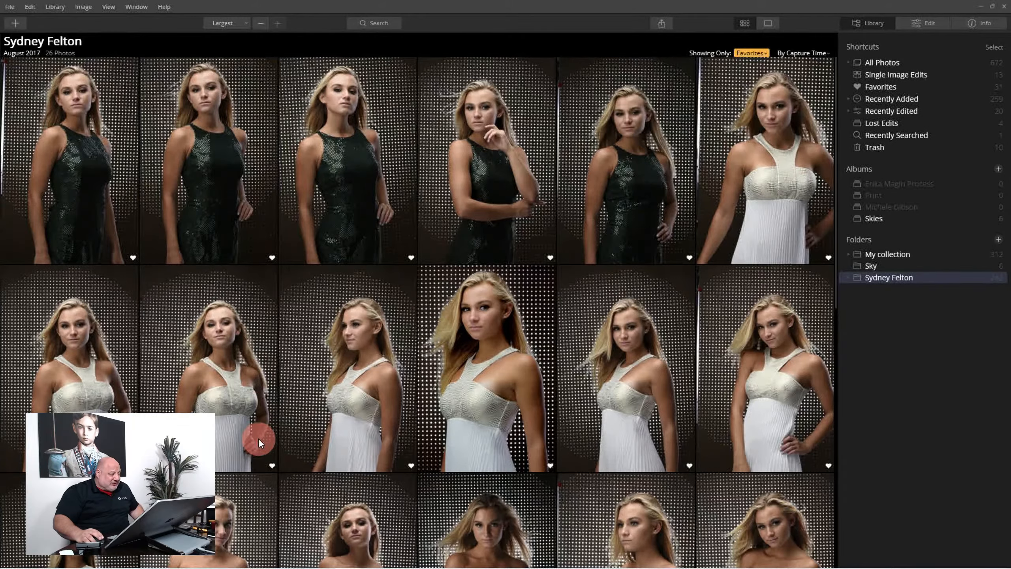
{"action": "scroll", "coordinate": [258, 437], "scroll_direction": "down", "scroll_amount": 10}
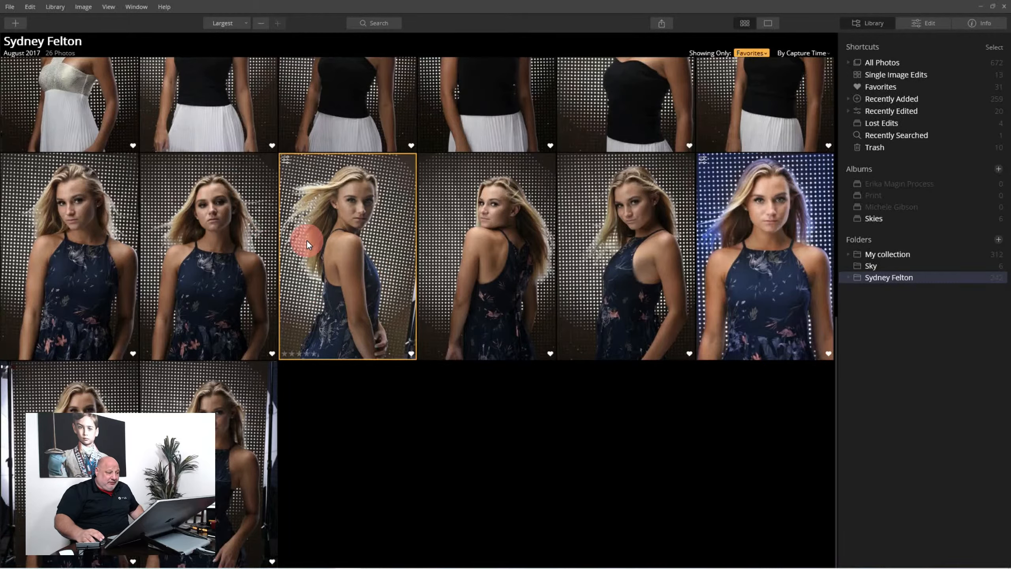
{"action": "right_click", "coordinate": [341, 231]}
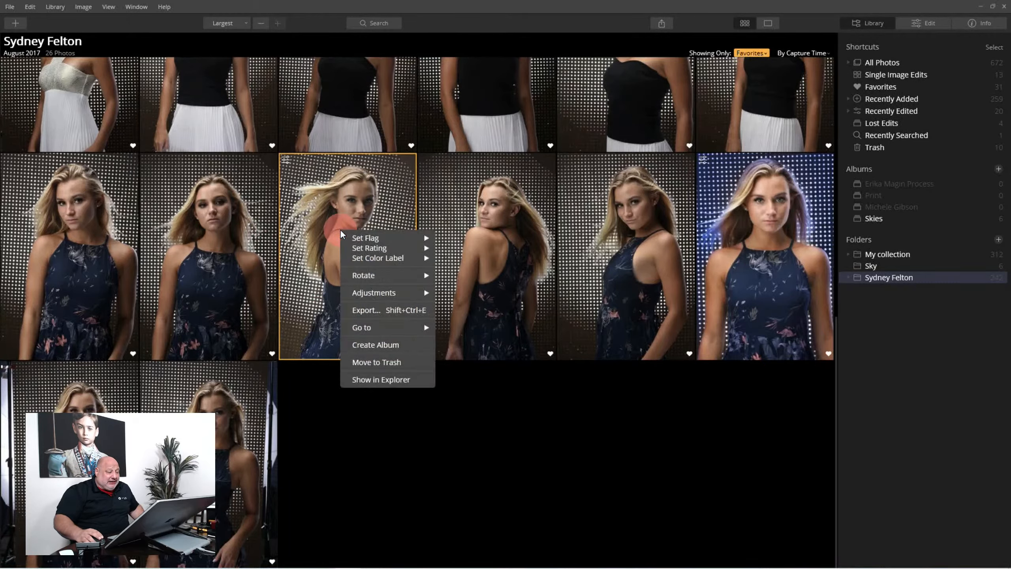
{"action": "mouse_move", "coordinate": [392, 295]}
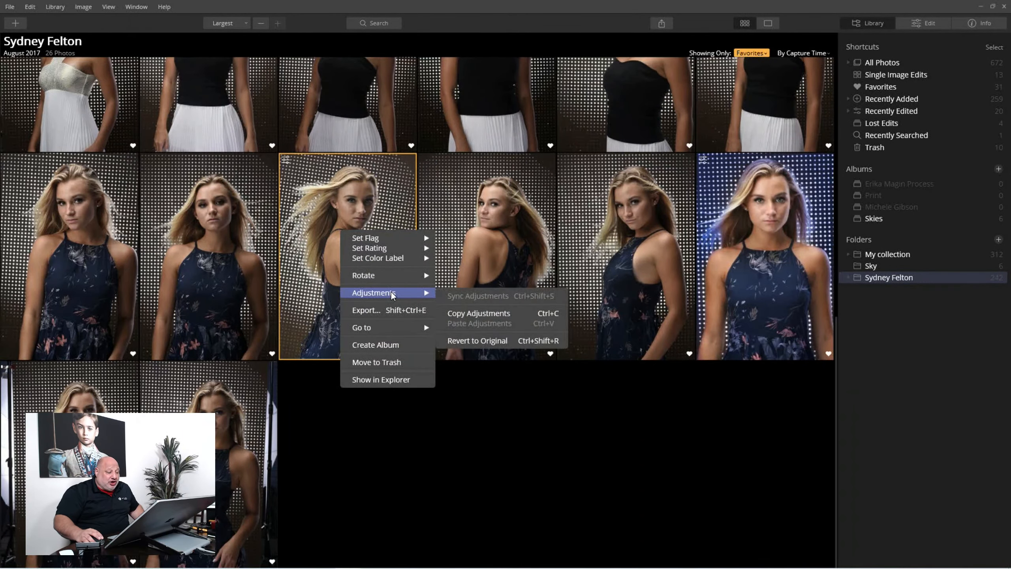
{"action": "left_click", "coordinate": [490, 314]}
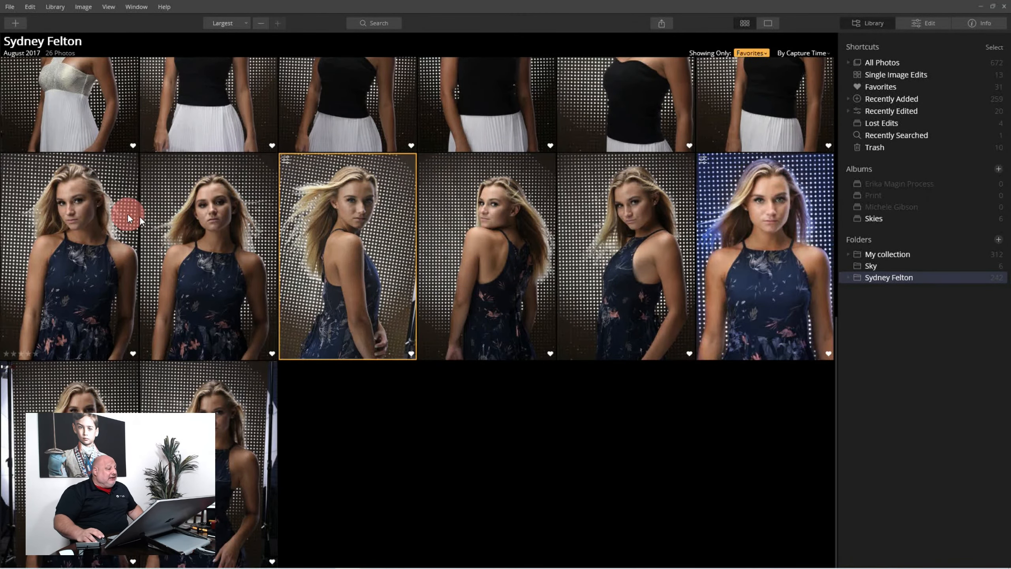
Step: Select the first five blue-dress portraits in the row and paste the copied adjustments onto them
{"action": "left_click", "coordinate": [47, 210]}
{"action": "left_click", "coordinate": [192, 284], "text": "shift"}
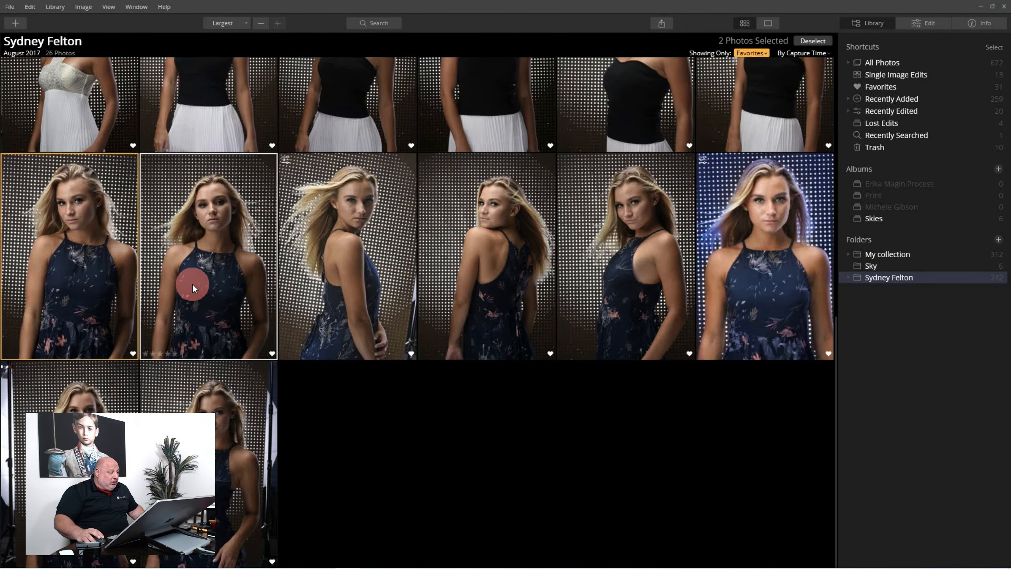
{"action": "left_click", "coordinate": [487, 285], "text": "shift"}
{"action": "left_click", "coordinate": [662, 291], "text": "shift"}
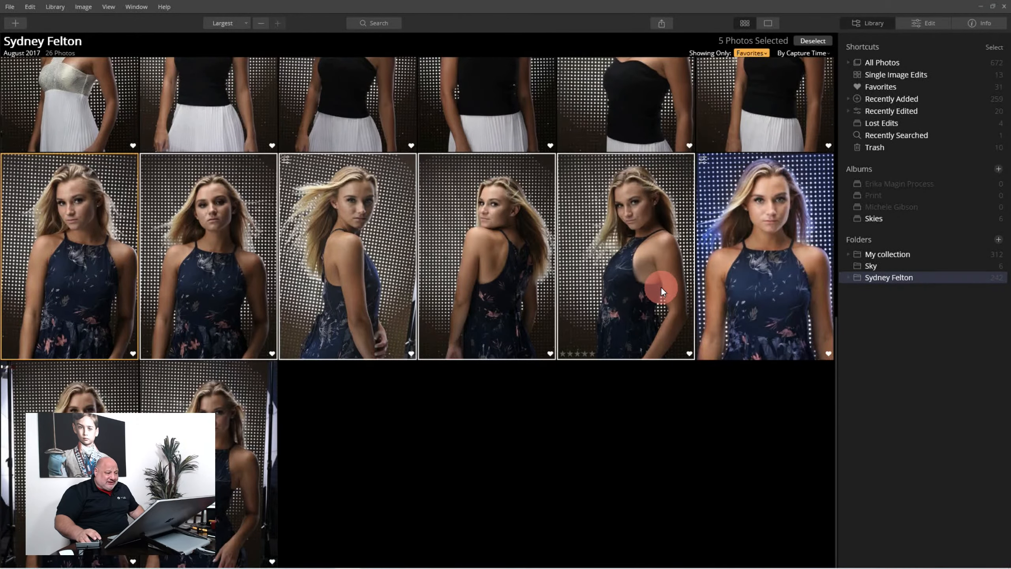
{"action": "right_click", "coordinate": [636, 244]}
{"action": "mouse_move", "coordinate": [677, 304]}
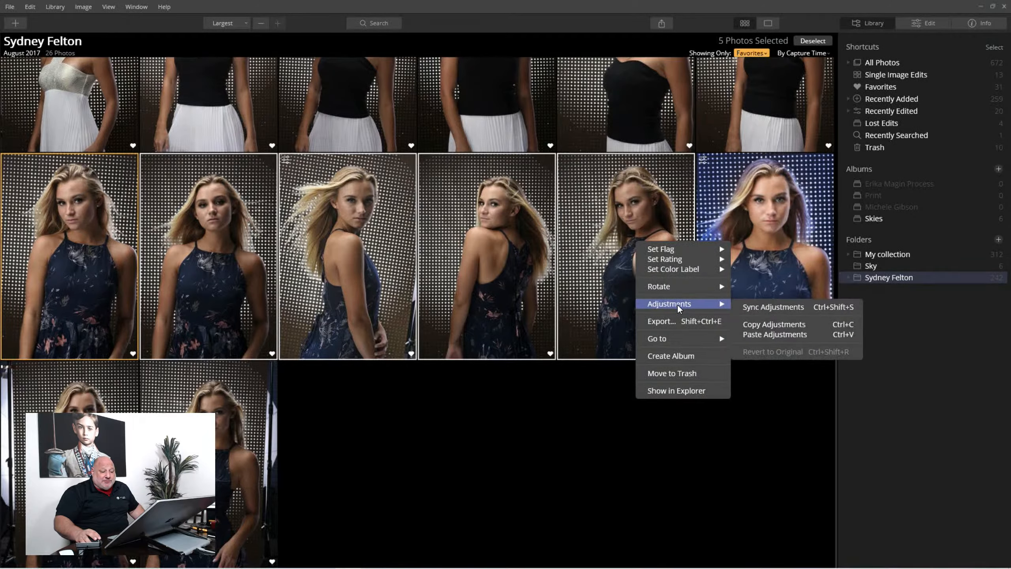
{"action": "left_click", "coordinate": [761, 337]}
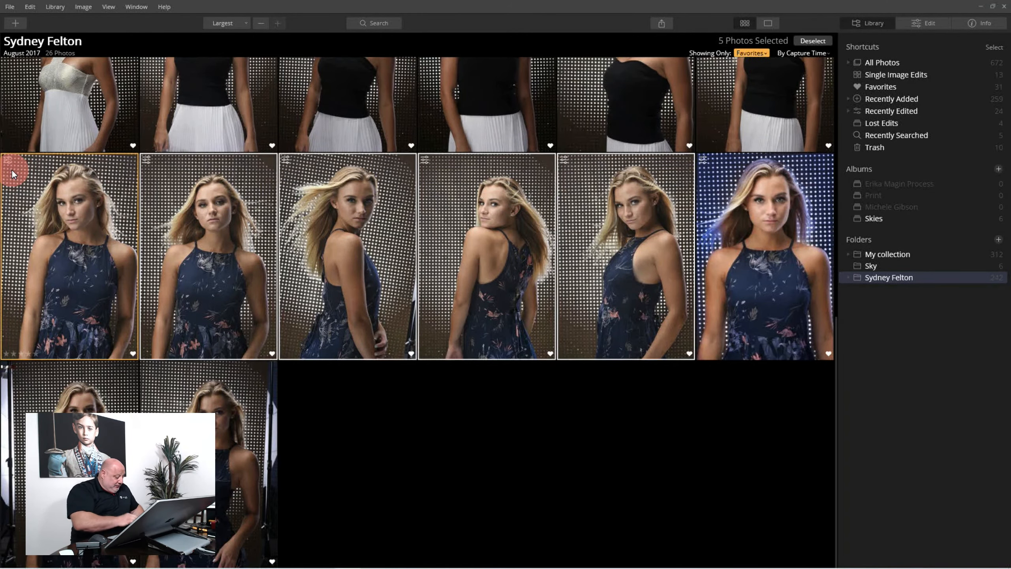
Step: Select all favorite photos in the folder and revert them to their originals
{"action": "key", "text": "ctrl+a"}
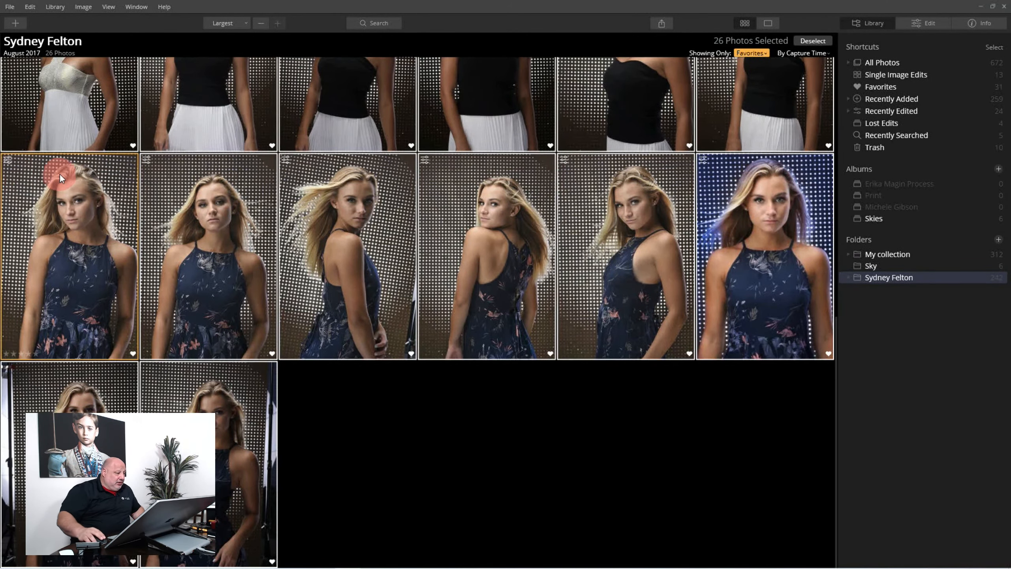
{"action": "right_click", "coordinate": [309, 215]}
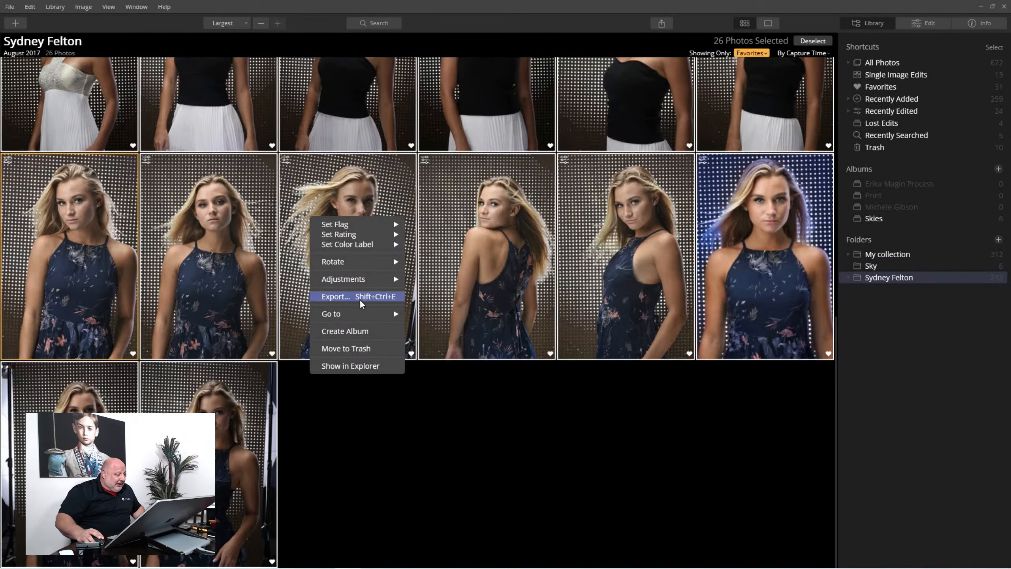
{"action": "left_click", "coordinate": [369, 277]}
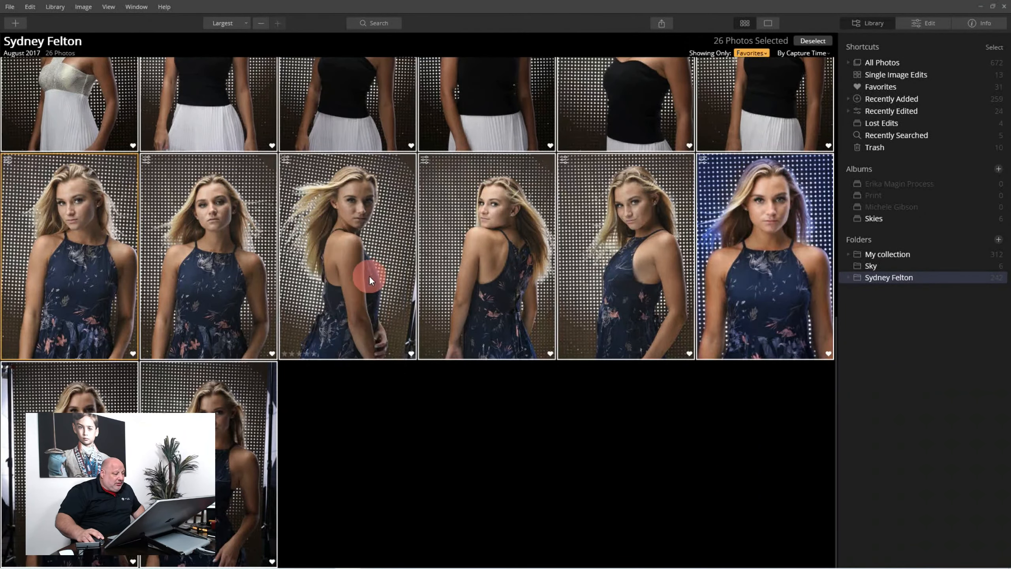
{"action": "right_click", "coordinate": [370, 264]}
{"action": "mouse_move", "coordinate": [413, 328]}
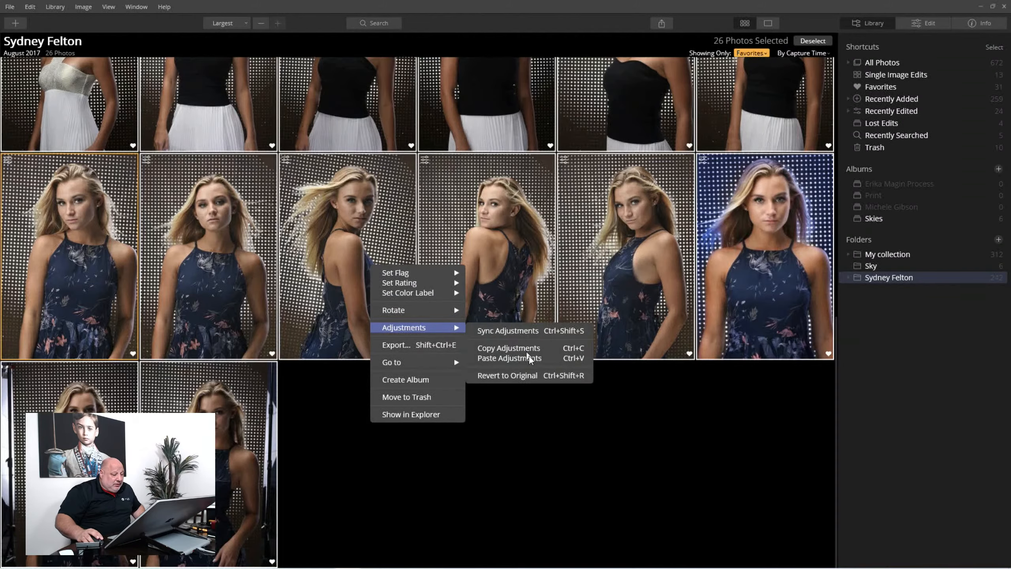
{"action": "left_click", "coordinate": [526, 373]}
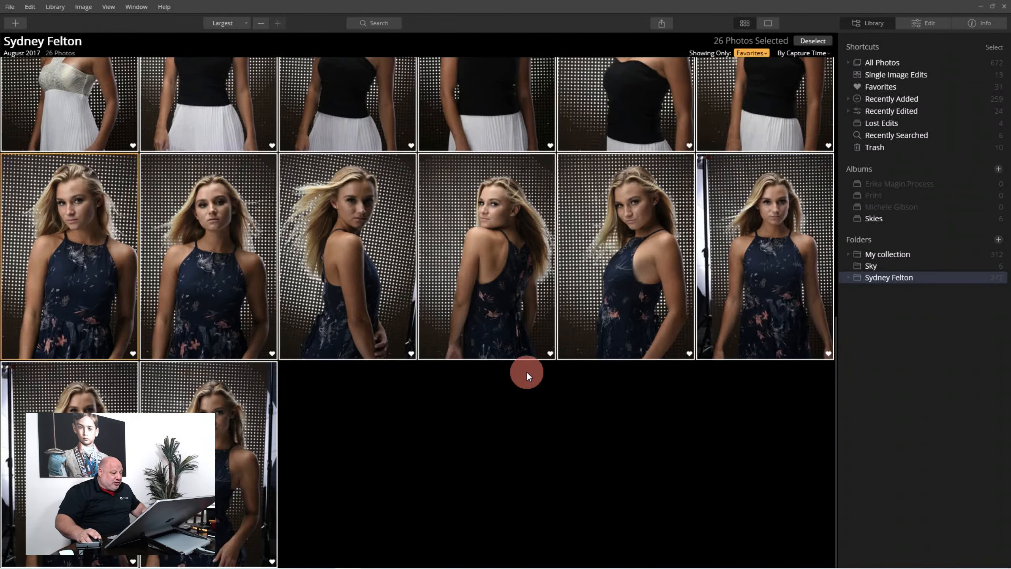
Step: Open only the side-pose portrait with windblown hair for editing and apply the saved "_Beauty Studio v2" look
{"action": "left_click", "coordinate": [352, 235]}
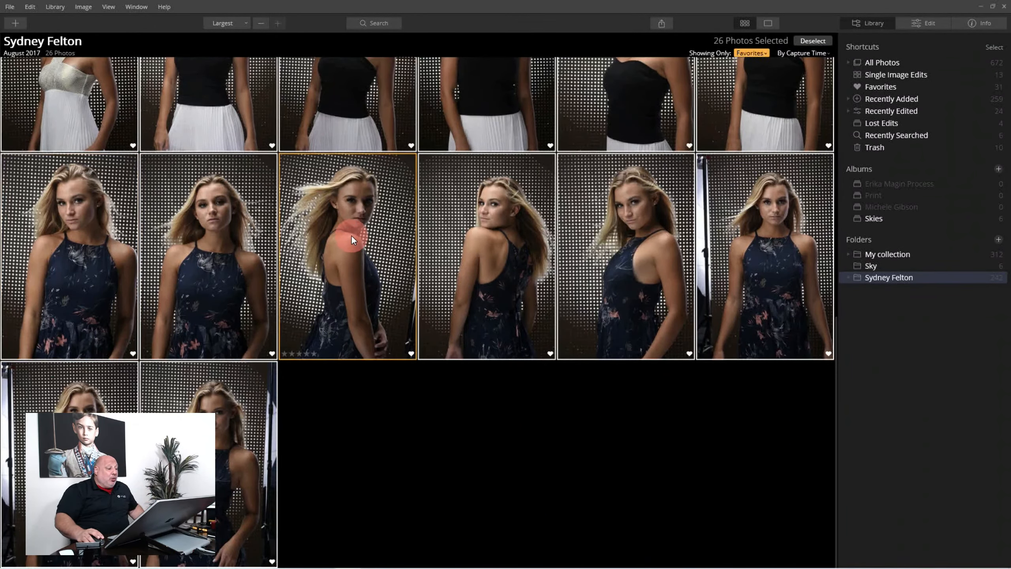
{"action": "left_click", "coordinate": [354, 262]}
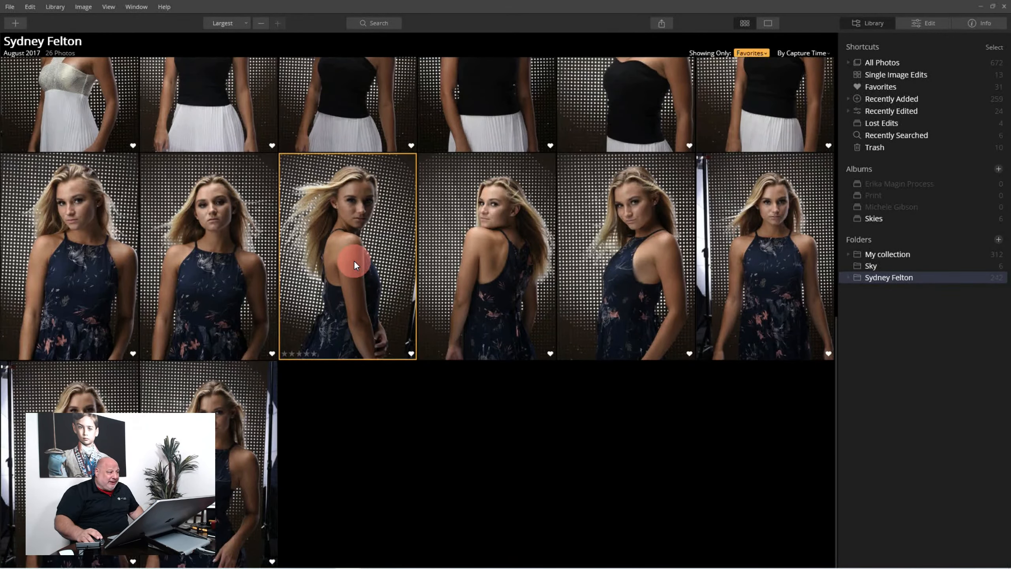
{"action": "left_click", "coordinate": [226, 23]}
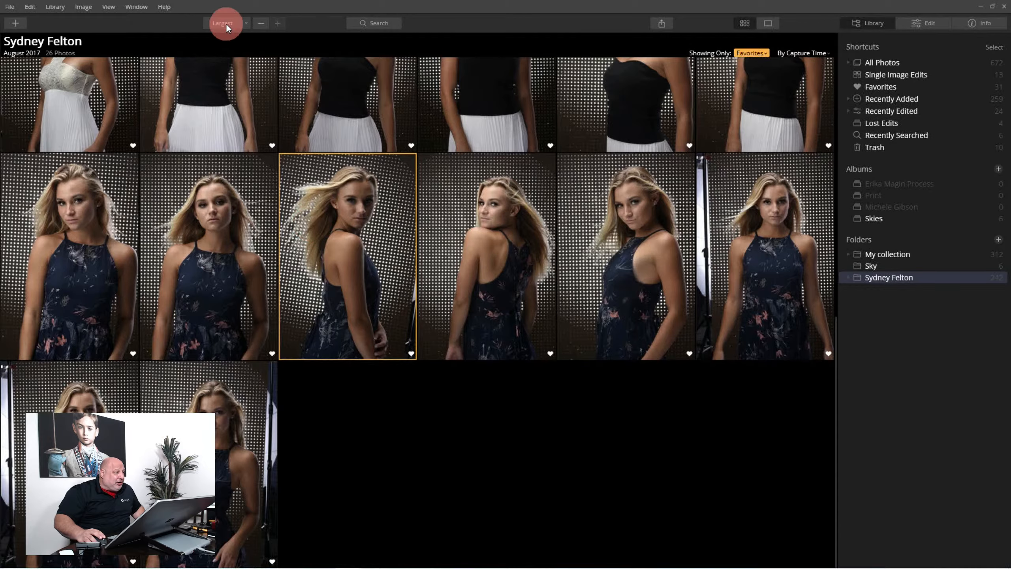
{"action": "left_click", "coordinate": [925, 21]}
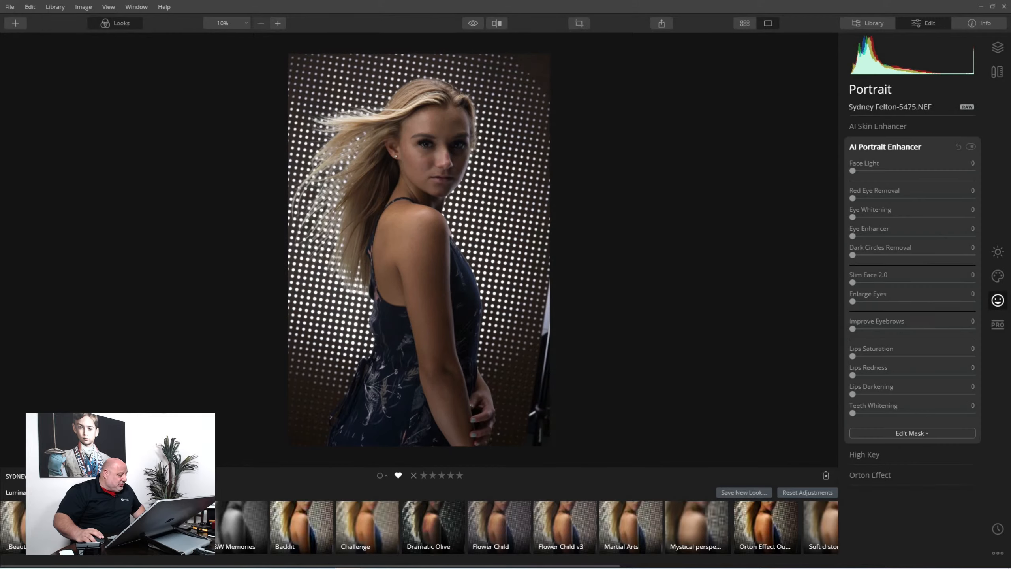
{"action": "left_click", "coordinate": [36, 508]}
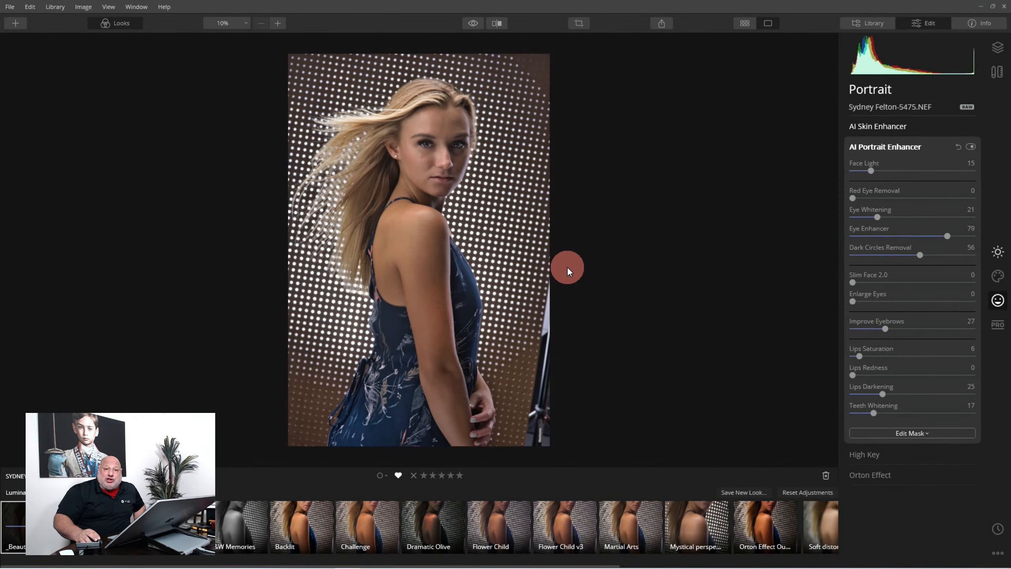
Step: Return to the gallery, select the retouched side-pose portrait plus the five blue-dress portraits after it, sync their adjustments, and clear the selection
{"action": "double_click", "coordinate": [443, 182]}
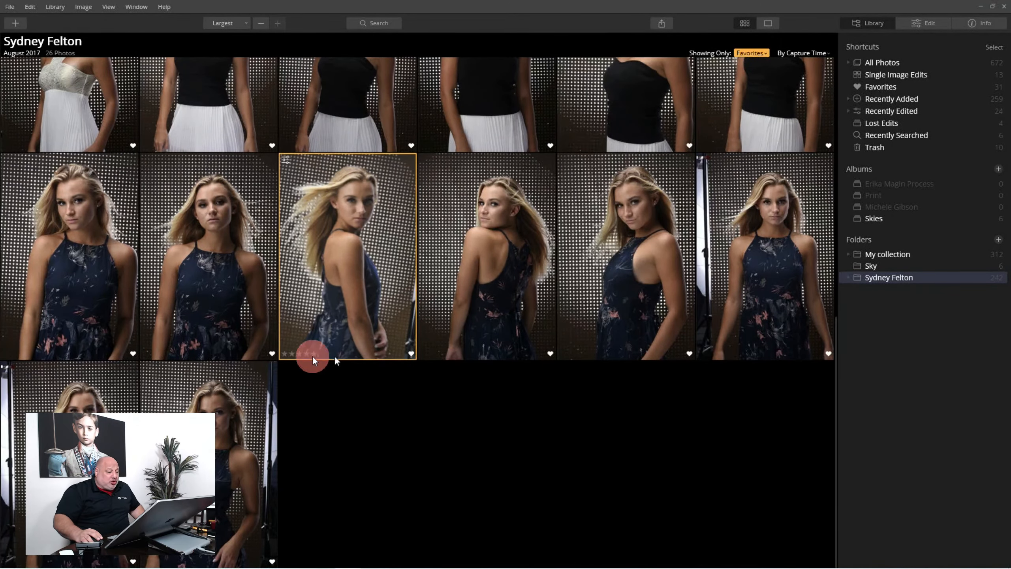
{"action": "left_click", "coordinate": [502, 248], "text": "ctrl"}
{"action": "left_click", "coordinate": [652, 242], "text": "ctrl"}
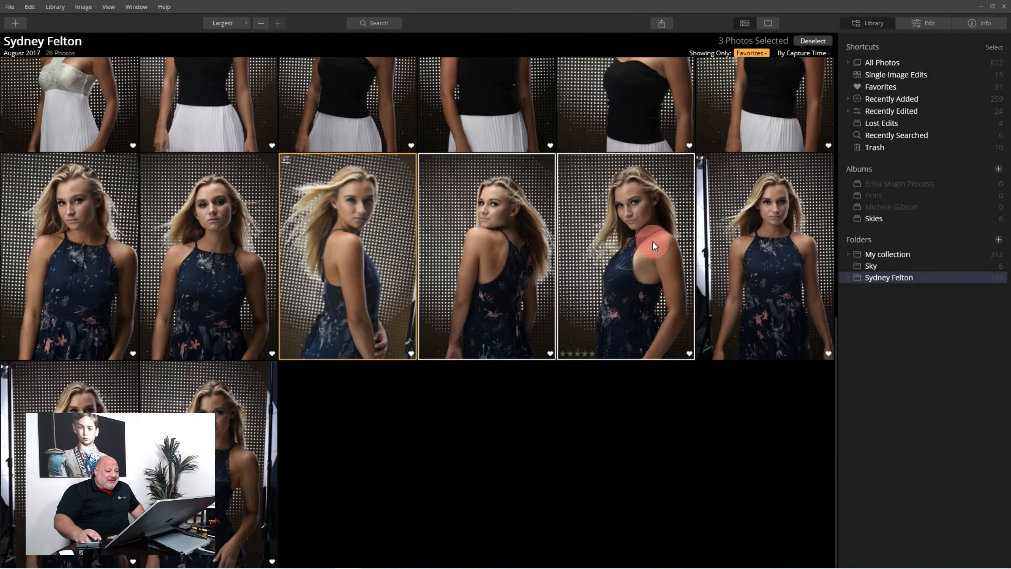
{"action": "left_click", "coordinate": [758, 240], "text": "ctrl"}
{"action": "left_click", "coordinate": [194, 389], "text": "ctrl"}
{"action": "left_click", "coordinate": [84, 394], "text": "ctrl"}
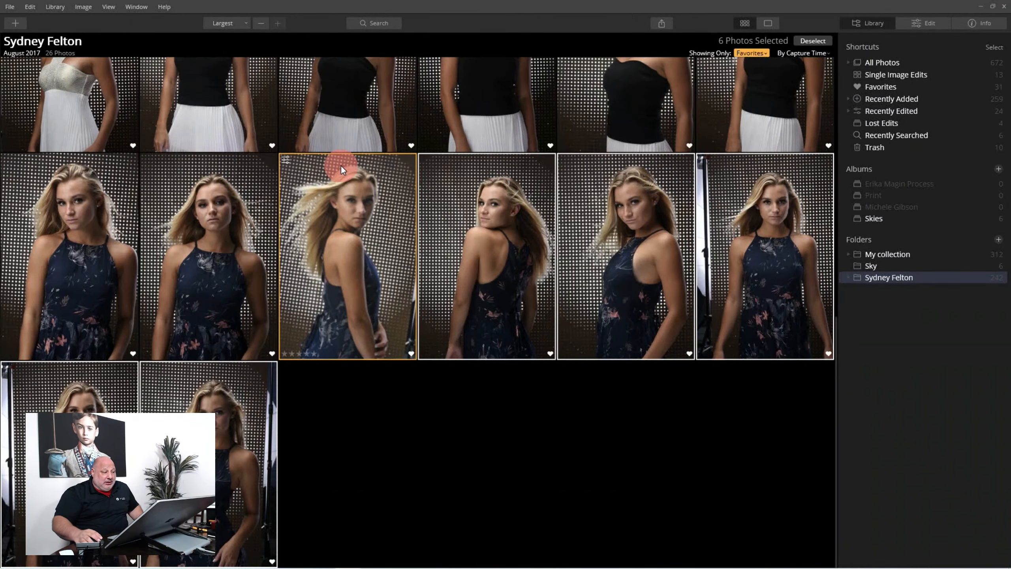
{"action": "right_click", "coordinate": [374, 222]}
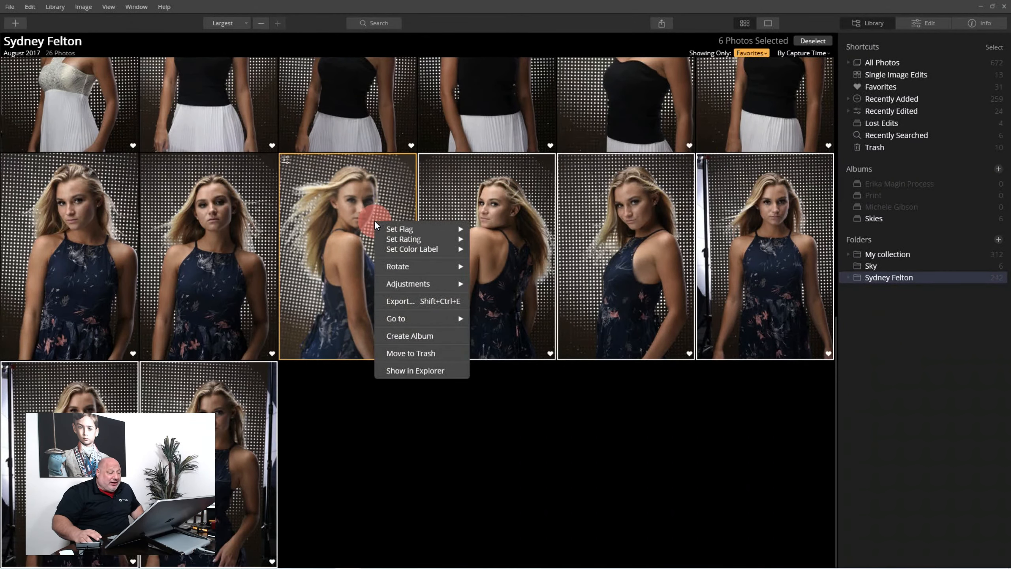
{"action": "mouse_move", "coordinate": [420, 285]}
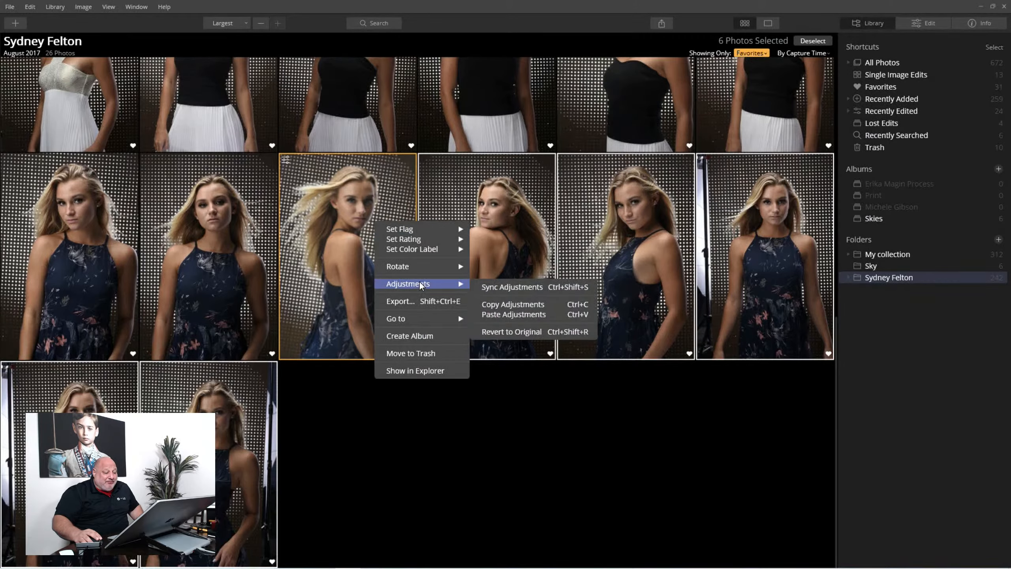
{"action": "left_click", "coordinate": [532, 288]}
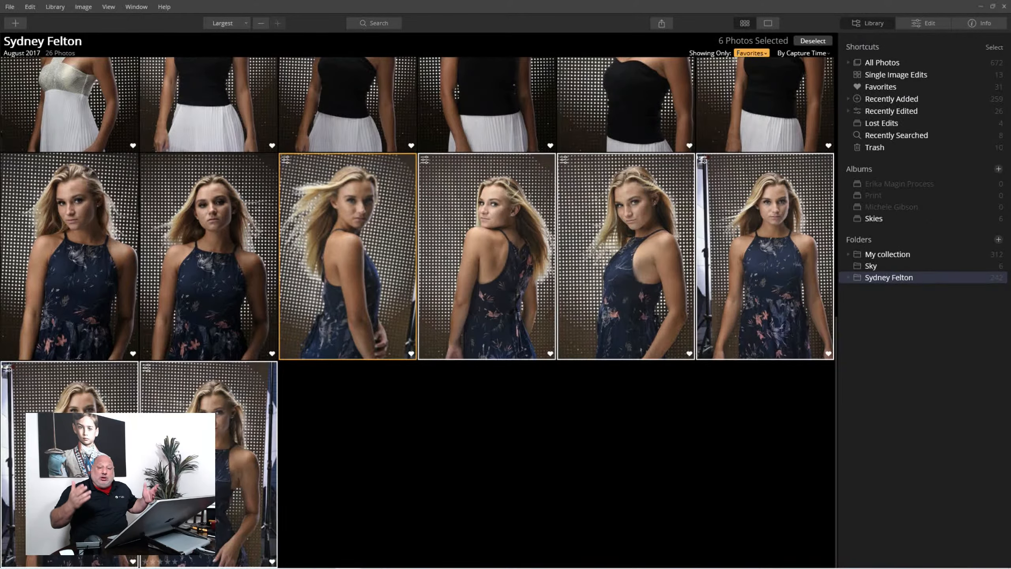
{"action": "left_click", "coordinate": [357, 460]}
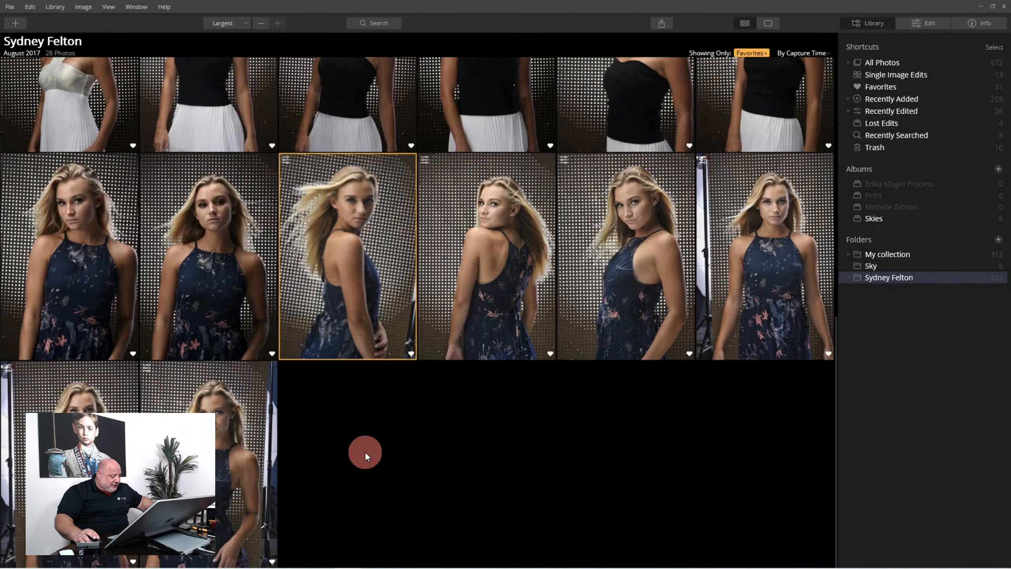
Step: Open the side-pose portrait, crop it around the head and torso to about 3600 by 5400 pixels, tilt it clockwise, and apply the crop
{"action": "double_click", "coordinate": [333, 228]}
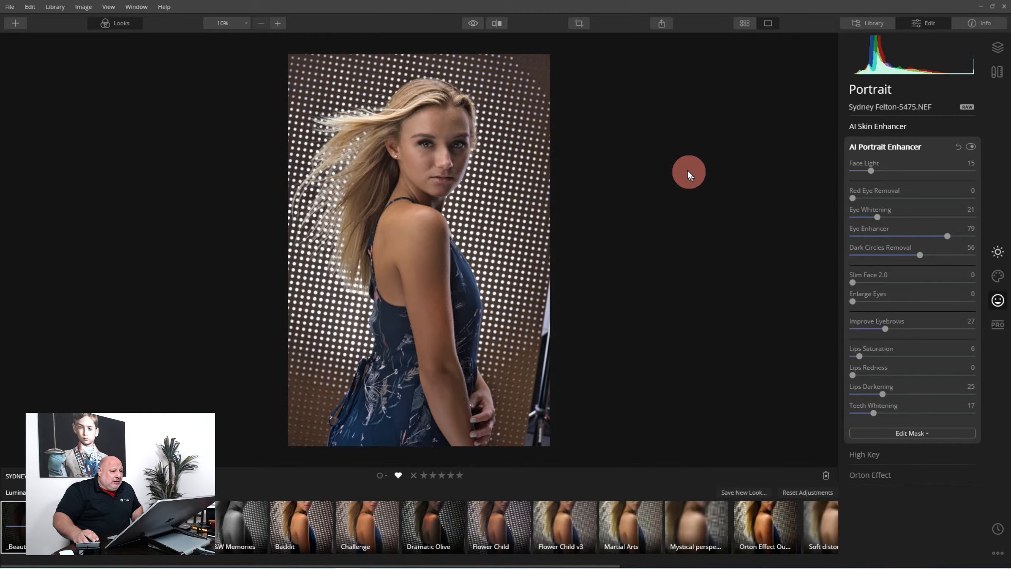
{"action": "left_click", "coordinate": [581, 22]}
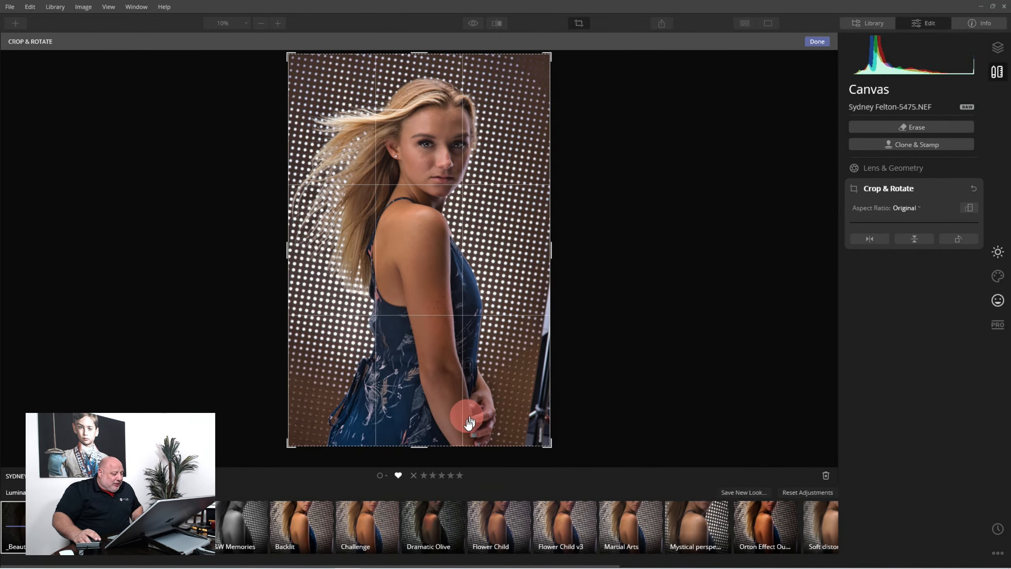
{"action": "left_click_drag", "start_coordinate": [418, 444], "coordinate": [417, 388]}
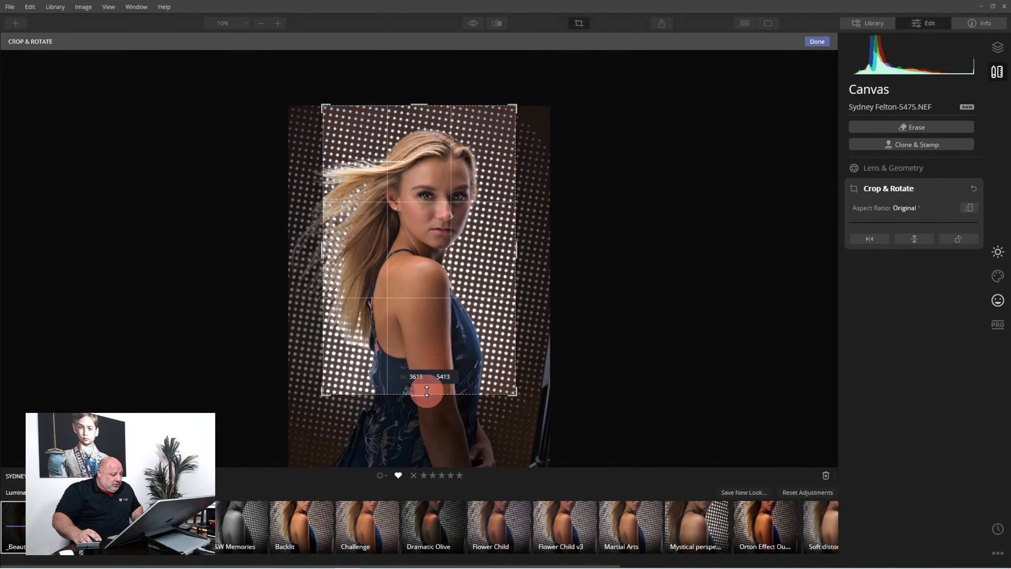
{"action": "left_click_drag", "start_coordinate": [425, 275], "coordinate": [412, 278]}
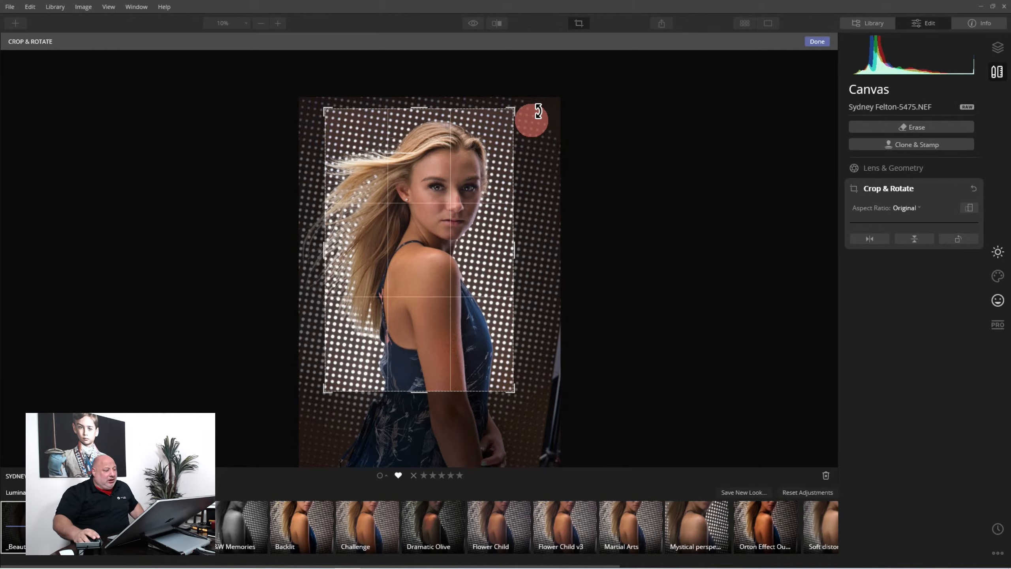
{"action": "left_click_drag", "start_coordinate": [538, 111], "coordinate": [564, 114]}
{"action": "left_click_drag", "start_coordinate": [457, 256], "coordinate": [457, 245]}
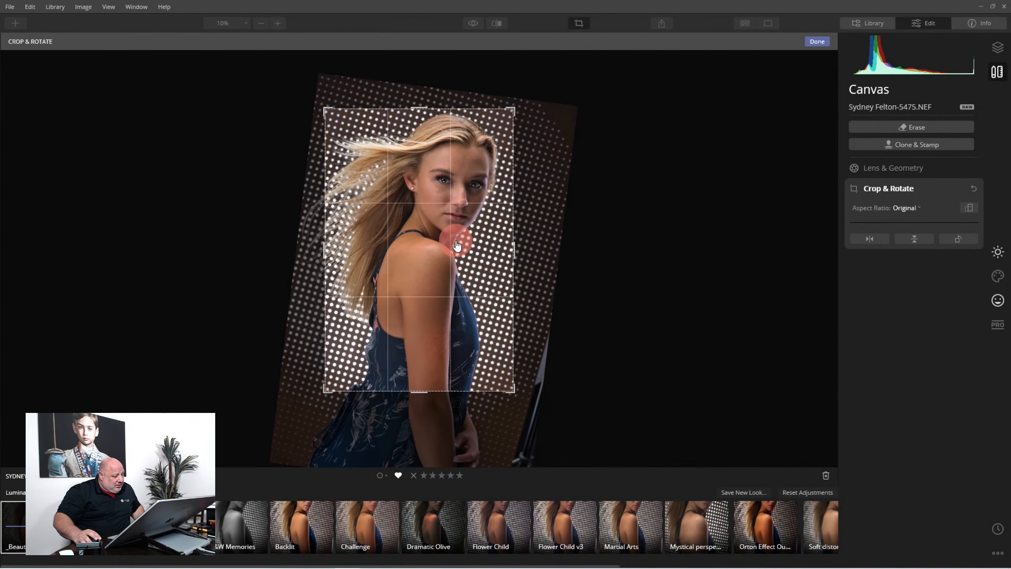
{"action": "mouse_move", "coordinate": [481, 210]}
{"action": "left_mouse_down"}
{"action": "mouse_move", "coordinate": [482, 225]}
{"action": "mouse_move", "coordinate": [481, 215]}
{"action": "left_mouse_up"}
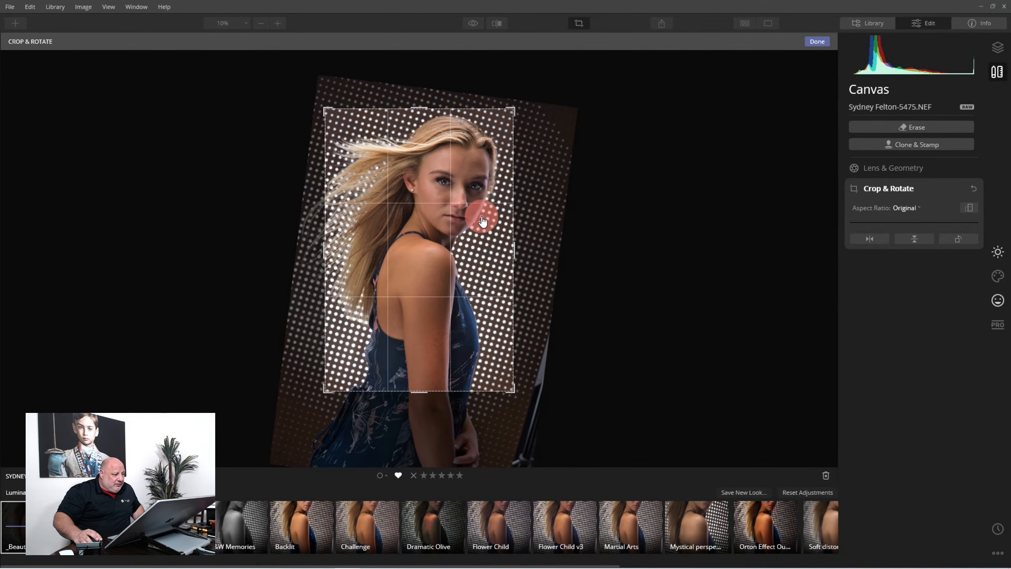
{"action": "left_click", "coordinate": [814, 42]}
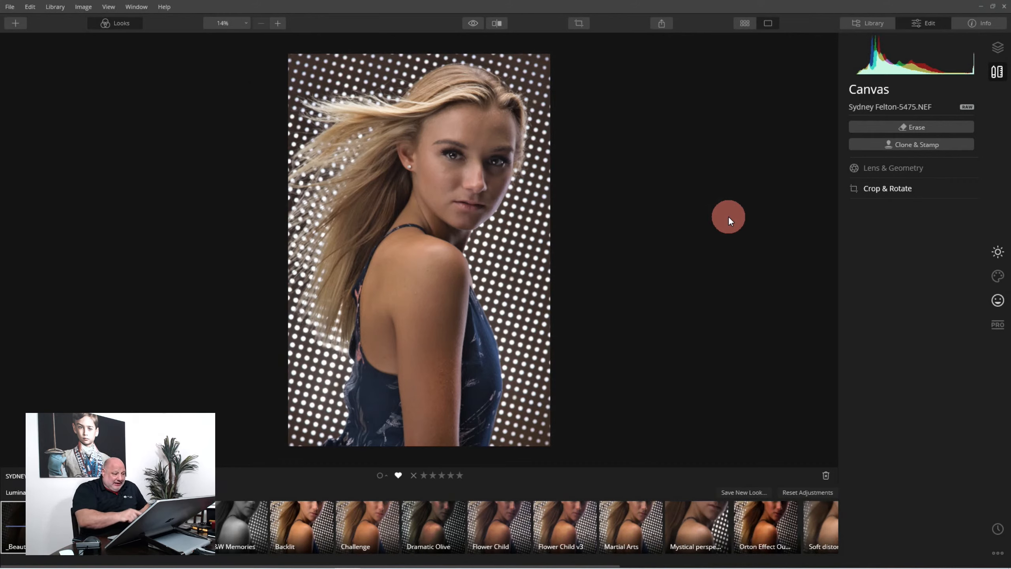
Step: Return to the gallery and show all photos in the folder instead of only the favorites, starting from its first photos
{"action": "key", "text": "g"}
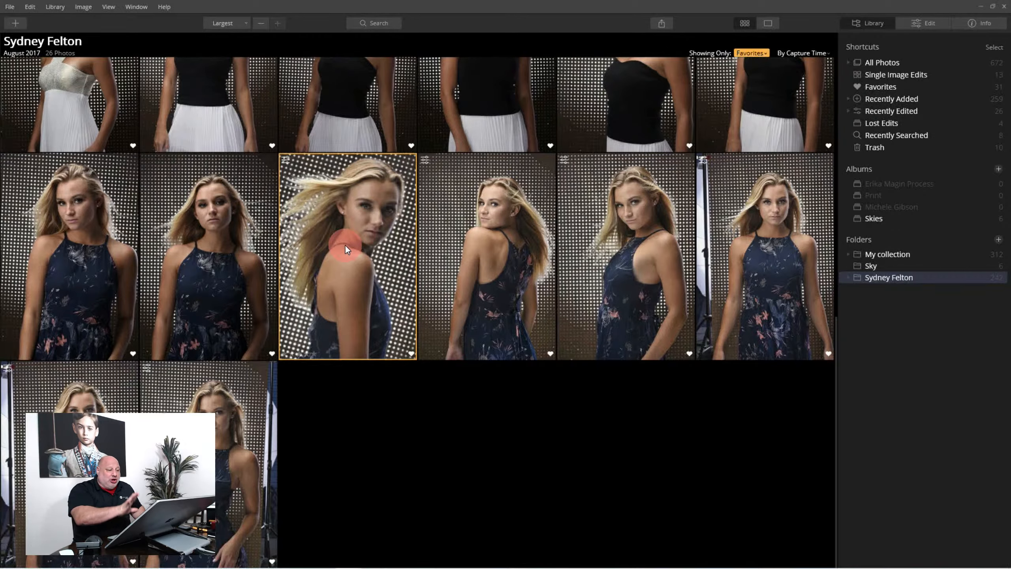
{"action": "scroll", "coordinate": [699, 113], "scroll_direction": "up", "scroll_amount": 6}
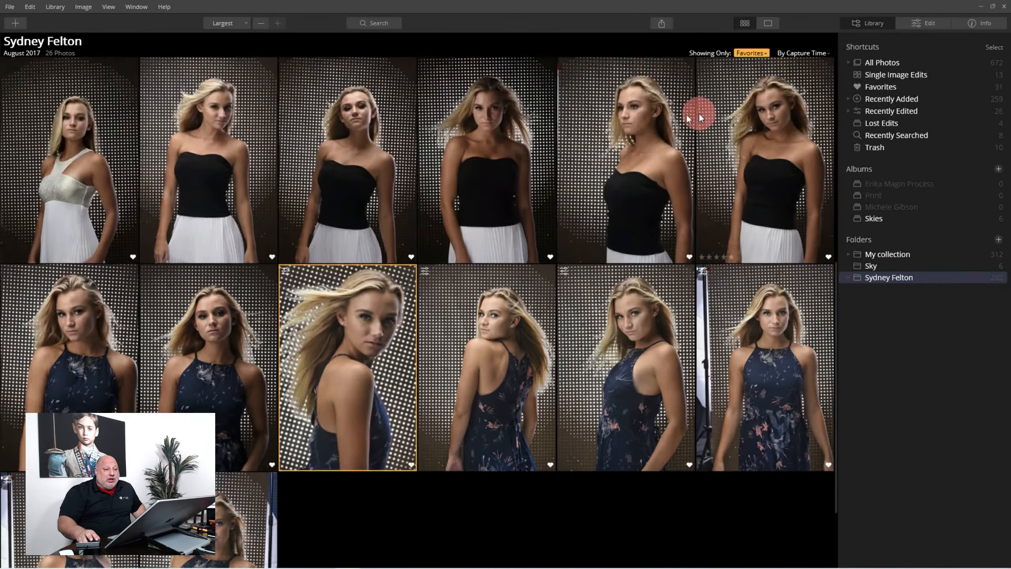
{"action": "left_click", "coordinate": [756, 53]}
{"action": "left_click", "coordinate": [763, 65]}
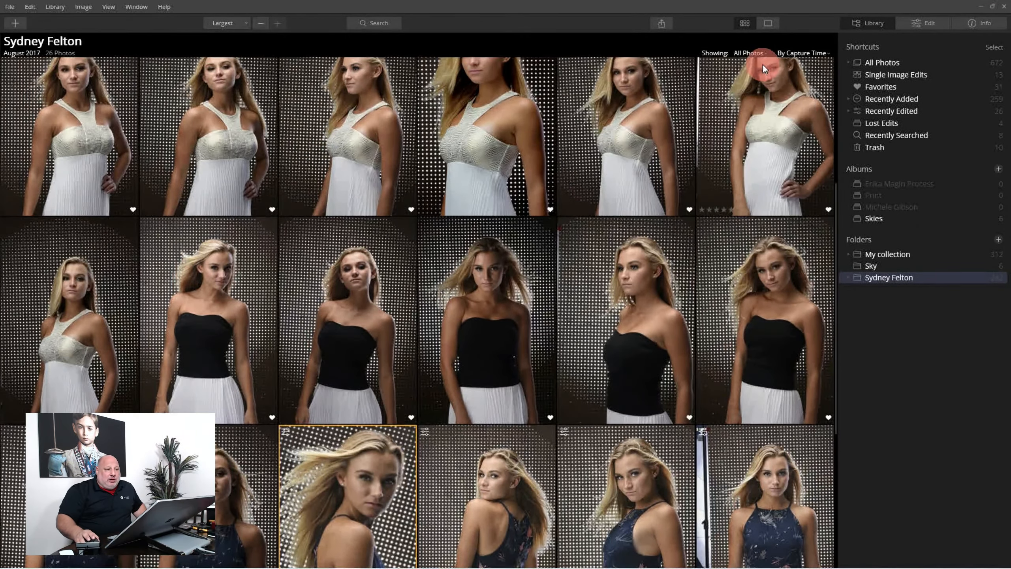
{"action": "scroll", "coordinate": [681, 282], "scroll_direction": "up", "scroll_amount": 10}
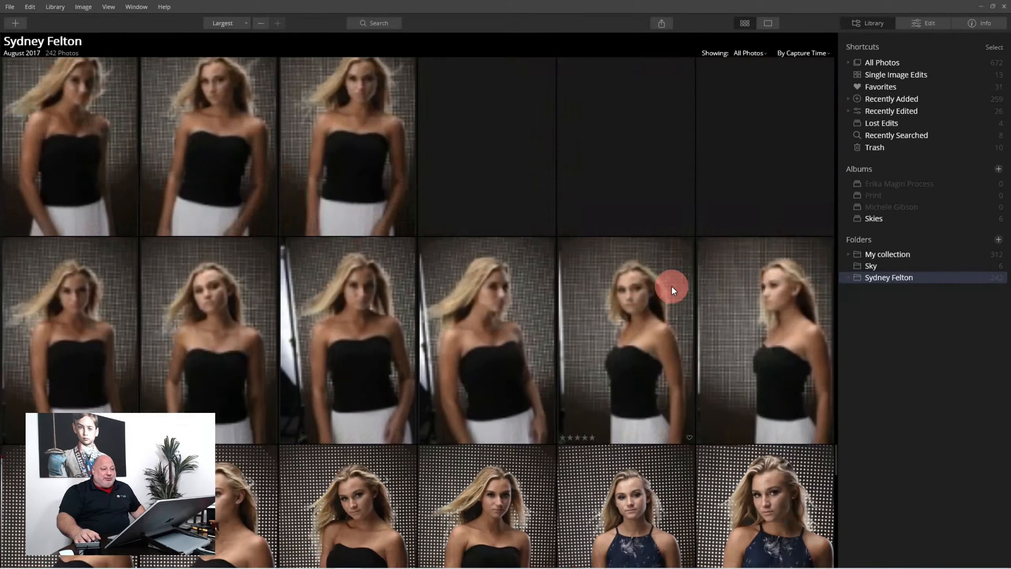
{"action": "scroll", "coordinate": [668, 289], "scroll_direction": "up", "scroll_amount": 15}
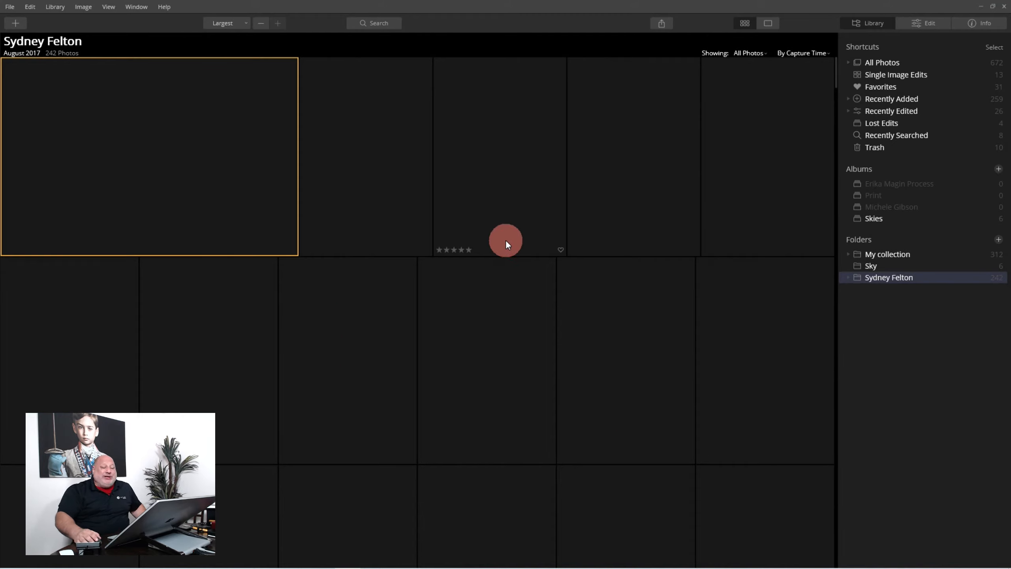
{"action": "scroll", "coordinate": [505, 243], "scroll_direction": "down", "scroll_amount": 2}
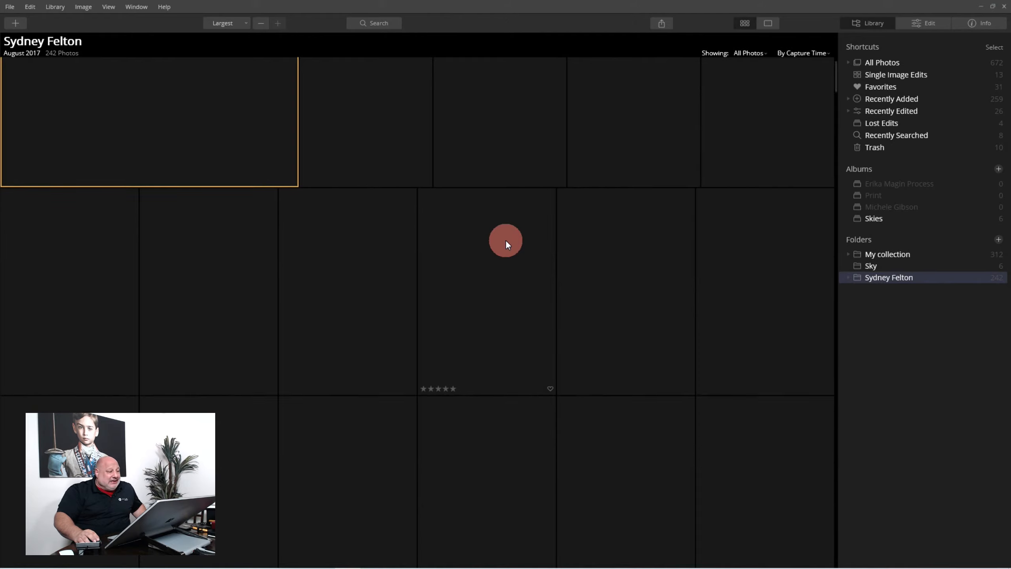
{"action": "scroll", "coordinate": [506, 241], "scroll_direction": "down", "scroll_amount": 1}
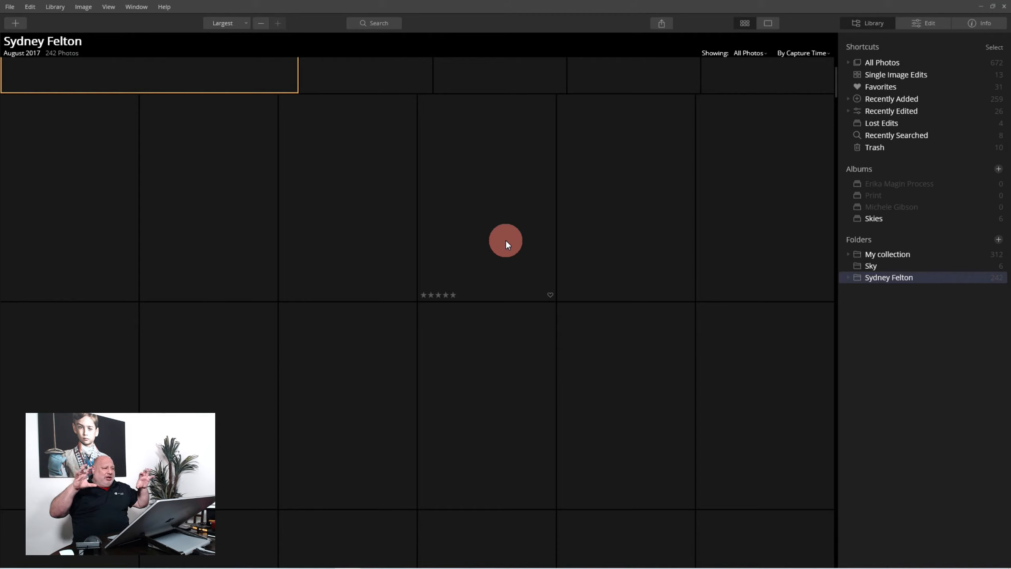
{"action": "scroll", "coordinate": [506, 240], "scroll_direction": "down", "scroll_amount": 1}
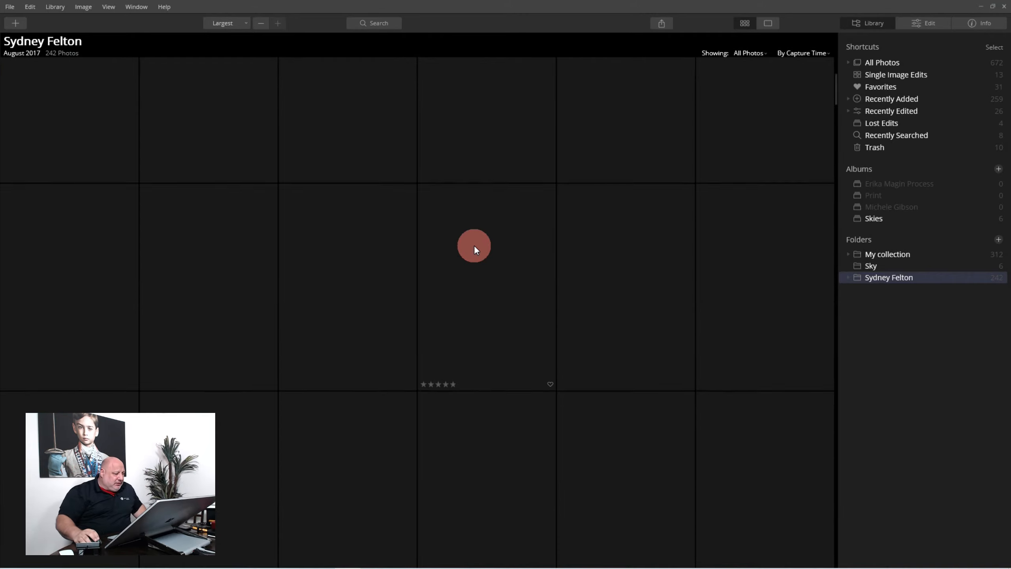
{"action": "scroll", "coordinate": [470, 252], "scroll_direction": "down", "scroll_amount": 2}
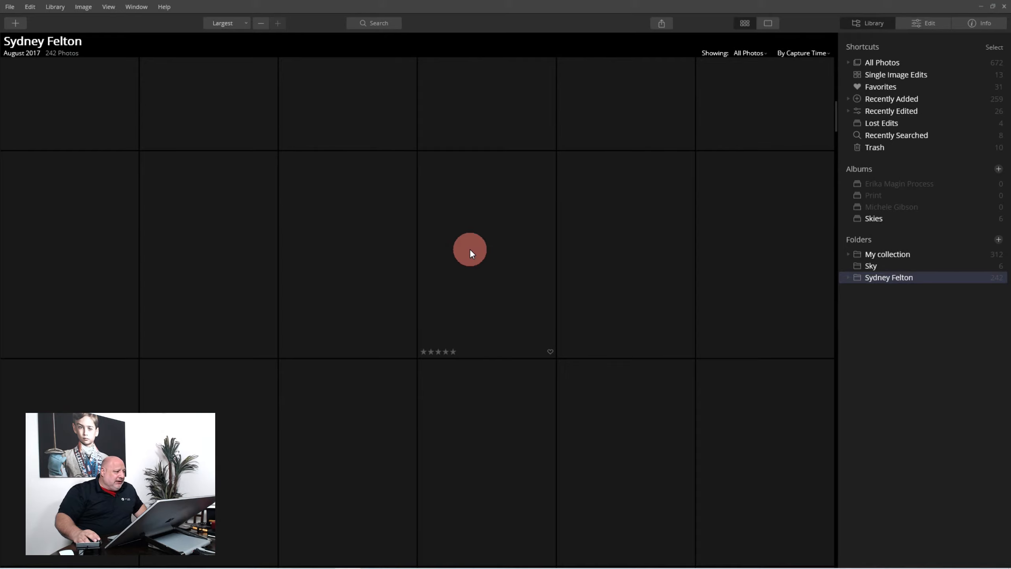
{"action": "scroll", "coordinate": [470, 250], "scroll_direction": "down", "scroll_amount": 1}
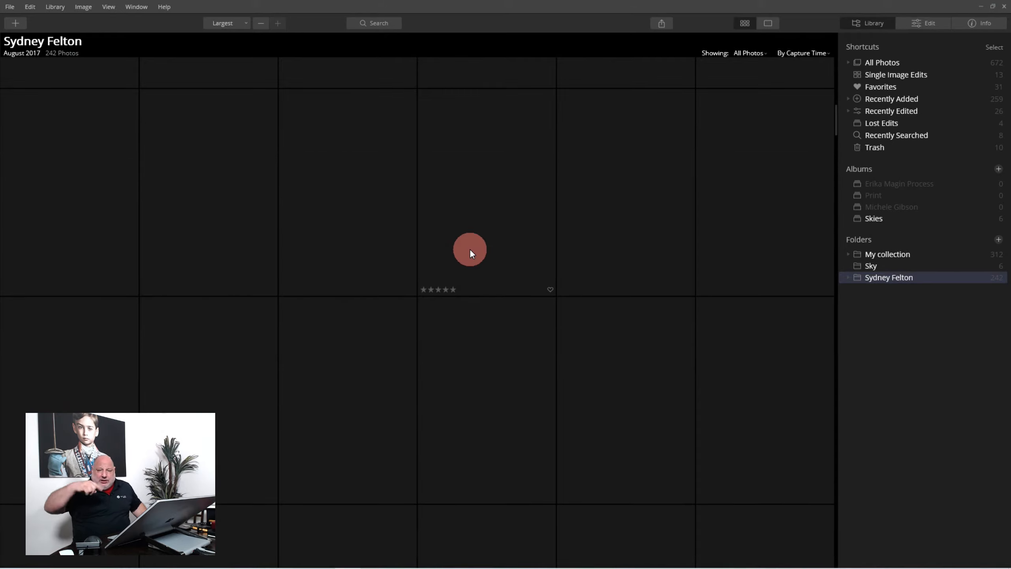
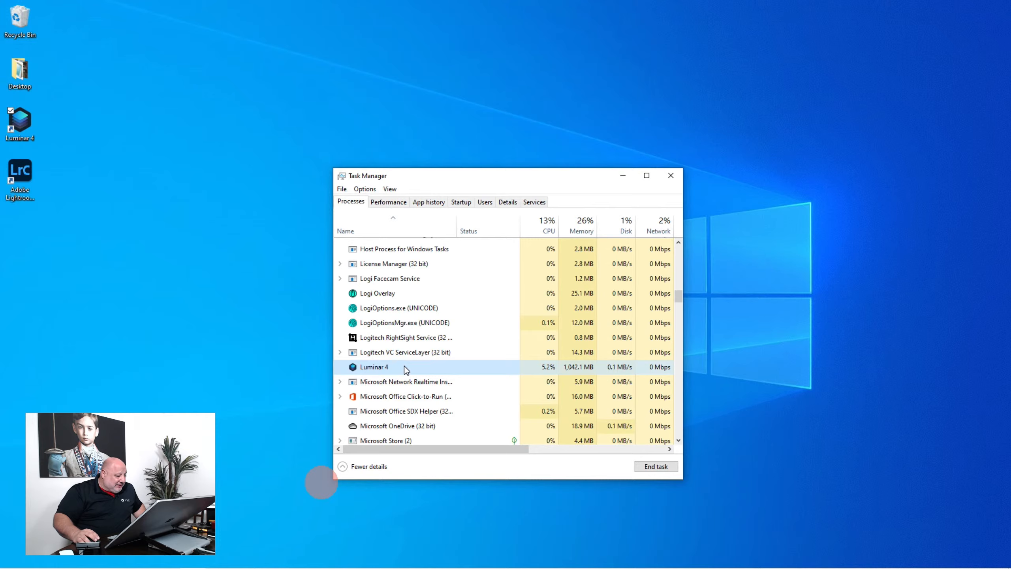
Step: End the Luminar 4 process in Task Manager and relaunch Luminar 4 from the desktop
{"action": "key", "text": "Delete"}
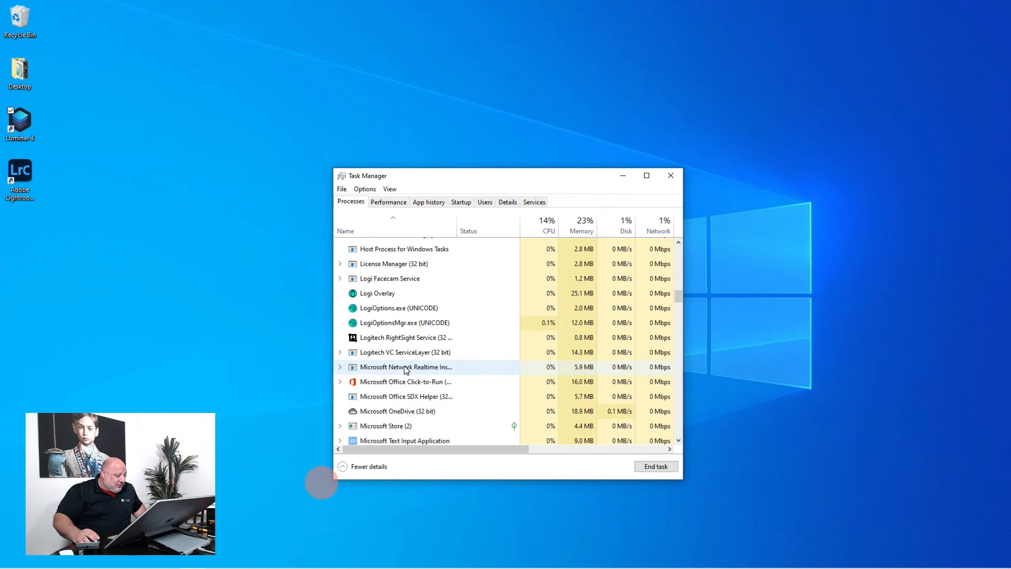
{"action": "double_click", "coordinate": [30, 121]}
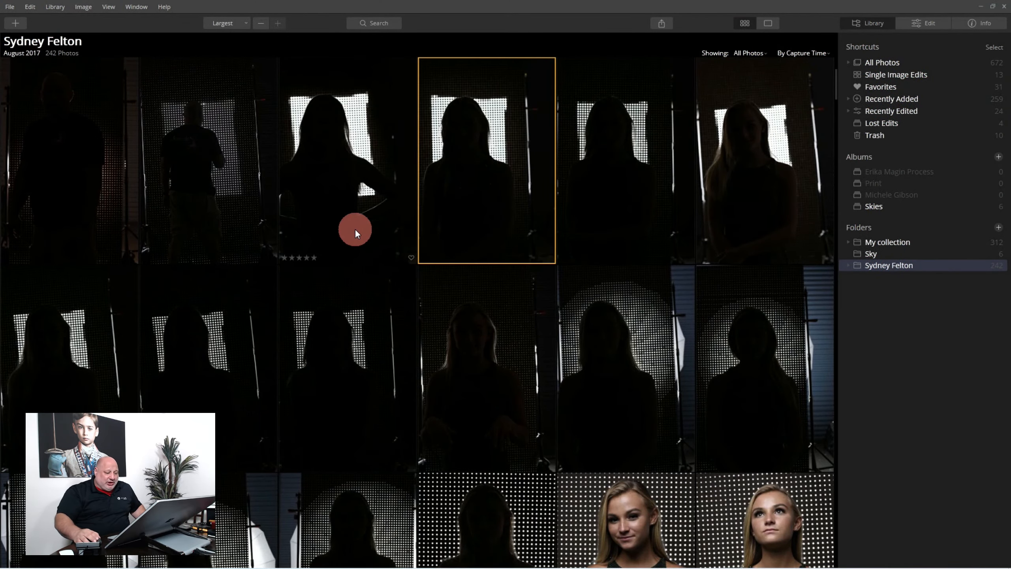
{"action": "mouse_move", "coordinate": [483, 567]}
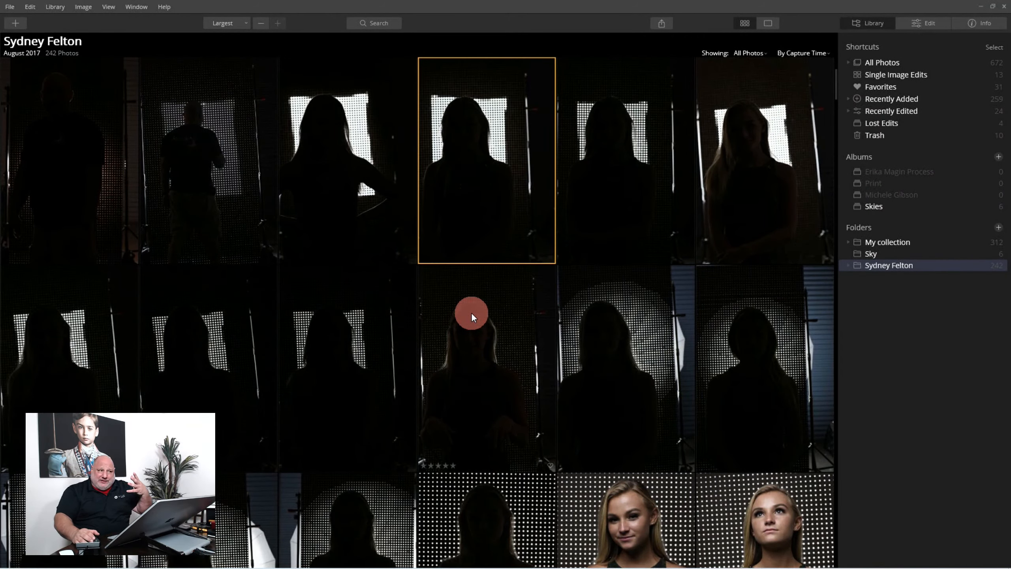
Step: Browse down through the folder's dark sequined-dress portraits and examine which are marked as favorites or rejected
{"action": "scroll", "coordinate": [471, 315], "scroll_direction": "down", "scroll_amount": 8}
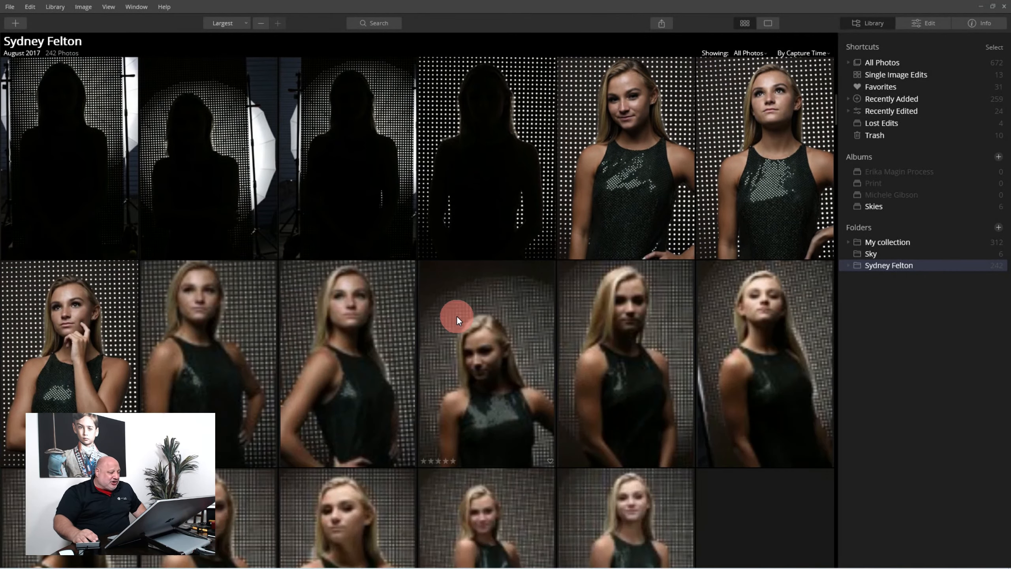
{"action": "scroll", "coordinate": [456, 318], "scroll_direction": "down", "scroll_amount": 1}
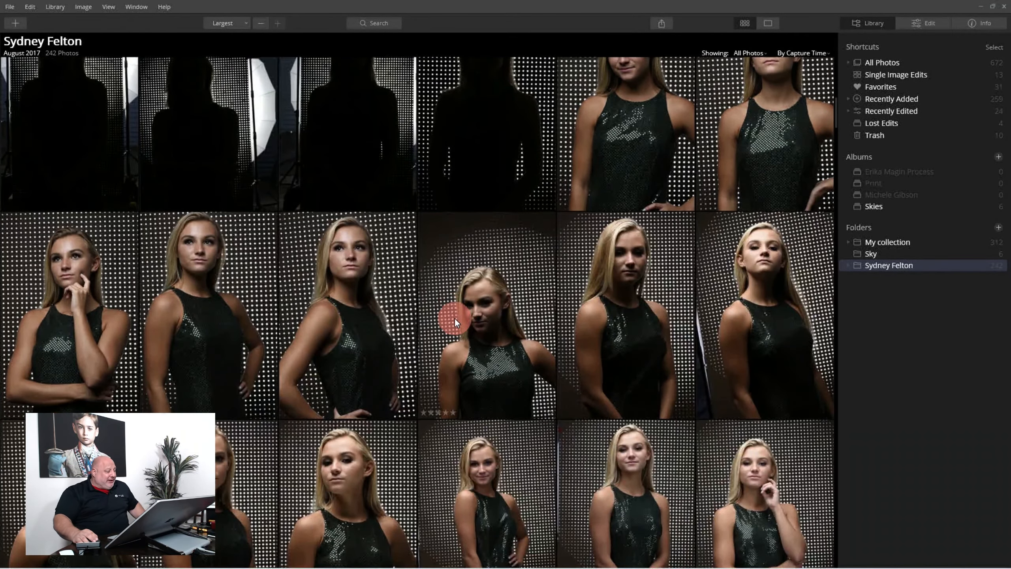
{"action": "scroll", "coordinate": [454, 317], "scroll_direction": "down", "scroll_amount": 1}
{"action": "scroll", "coordinate": [528, 305], "scroll_direction": "down", "scroll_amount": 4}
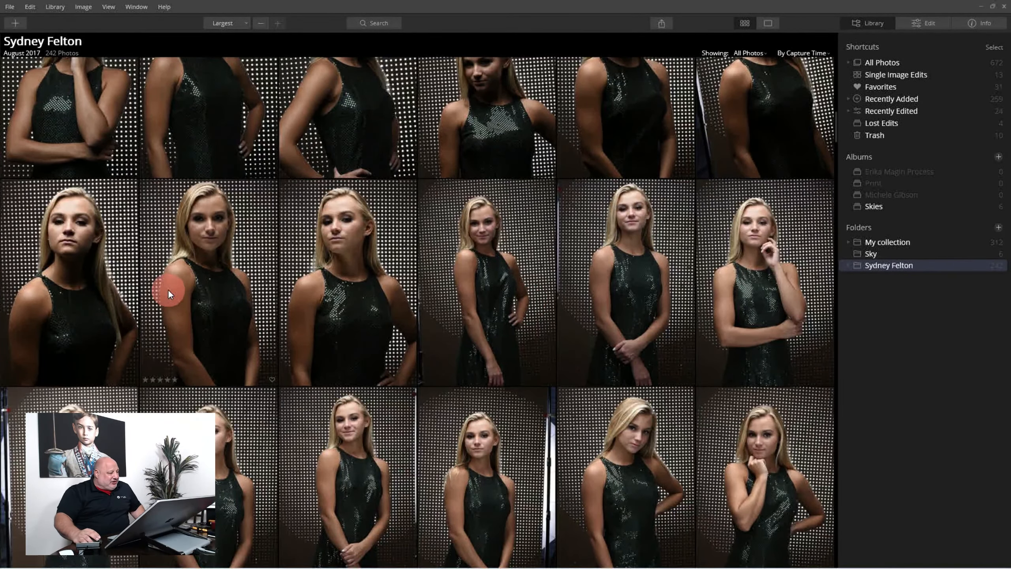
{"action": "scroll", "coordinate": [665, 259], "scroll_direction": "down", "scroll_amount": 3}
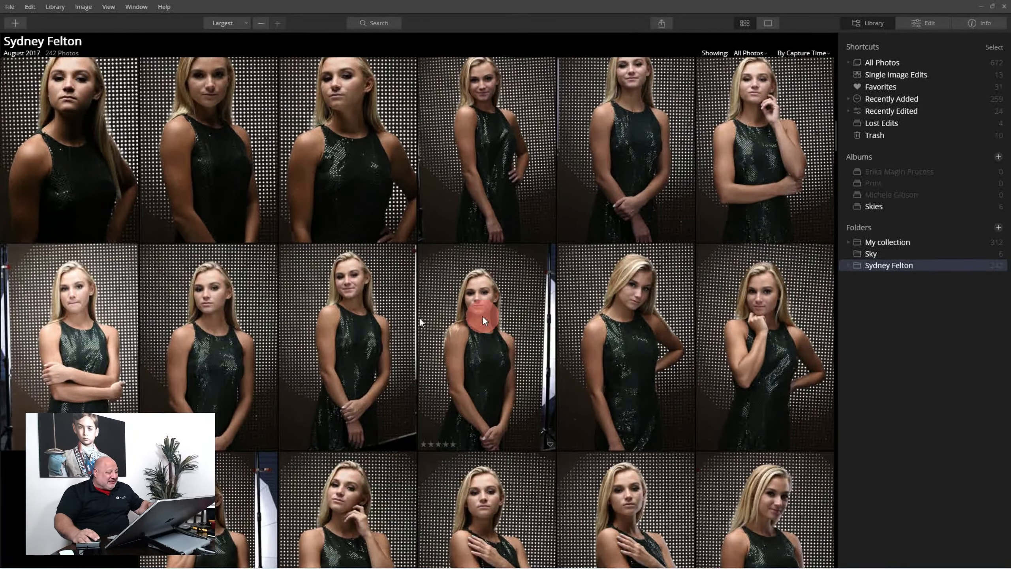
{"action": "scroll", "coordinate": [515, 313], "scroll_direction": "down", "scroll_amount": 3}
{"action": "scroll", "coordinate": [505, 328], "scroll_direction": "down", "scroll_amount": 9}
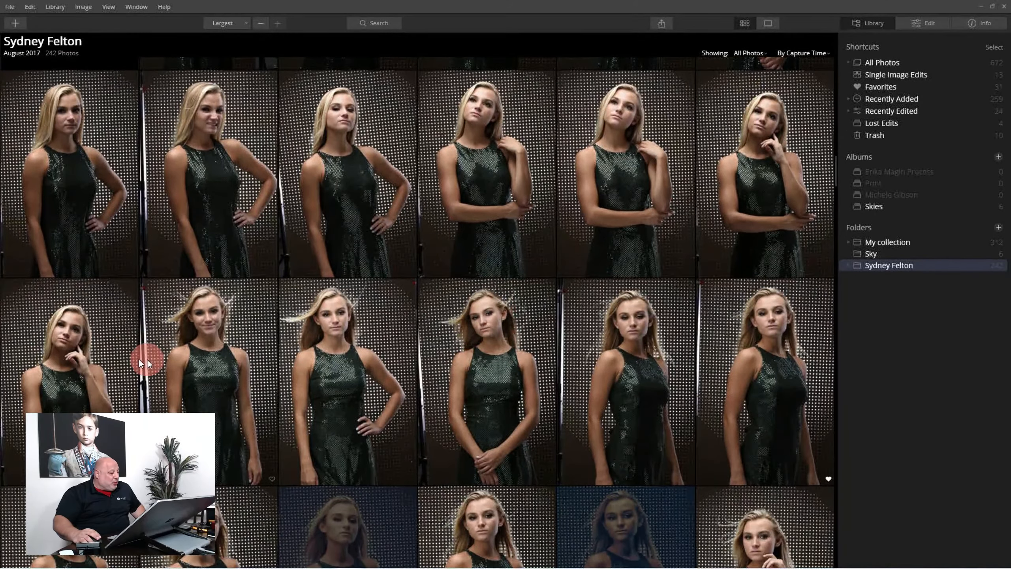
{"action": "scroll", "coordinate": [682, 349], "scroll_direction": "down", "scroll_amount": 4}
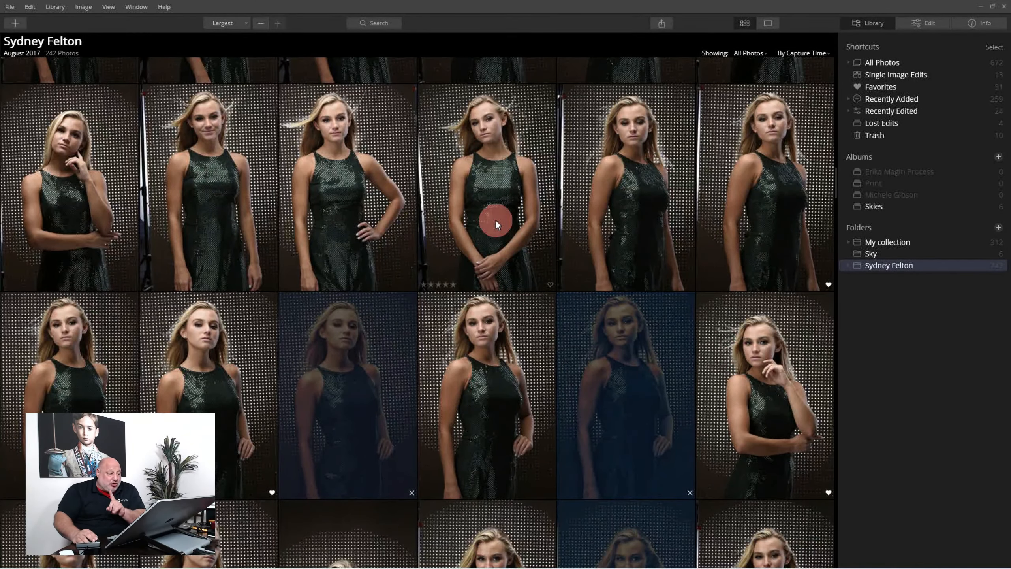
{"action": "scroll", "coordinate": [495, 220], "scroll_direction": "down", "scroll_amount": 5}
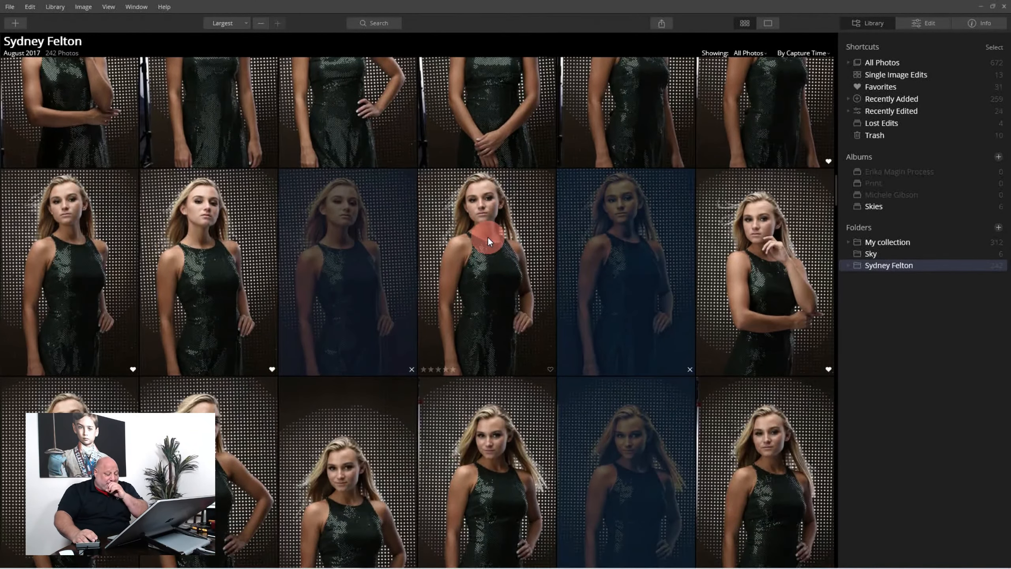
Step: Browse down through the white-dress portraits, view the behind-the-scenes photo of the lighting setup full size, and return to the gallery
{"action": "scroll", "coordinate": [328, 314], "scroll_direction": "down", "scroll_amount": 3}
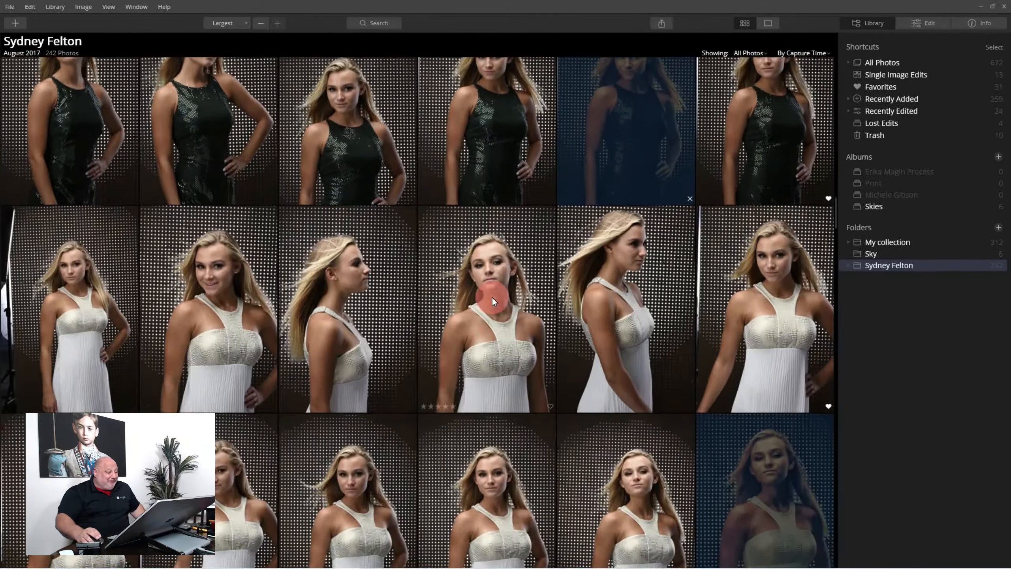
{"action": "scroll", "coordinate": [466, 308], "scroll_direction": "down", "scroll_amount": 3}
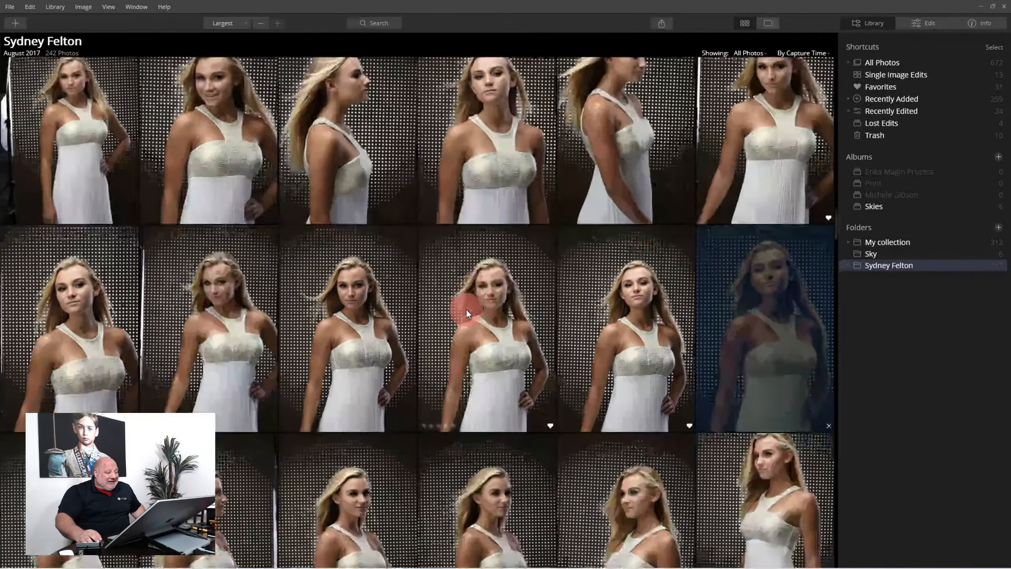
{"action": "scroll", "coordinate": [467, 312], "scroll_direction": "down", "scroll_amount": 1}
{"action": "scroll", "coordinate": [466, 308], "scroll_direction": "down", "scroll_amount": 10}
{"action": "double_click", "coordinate": [304, 130]}
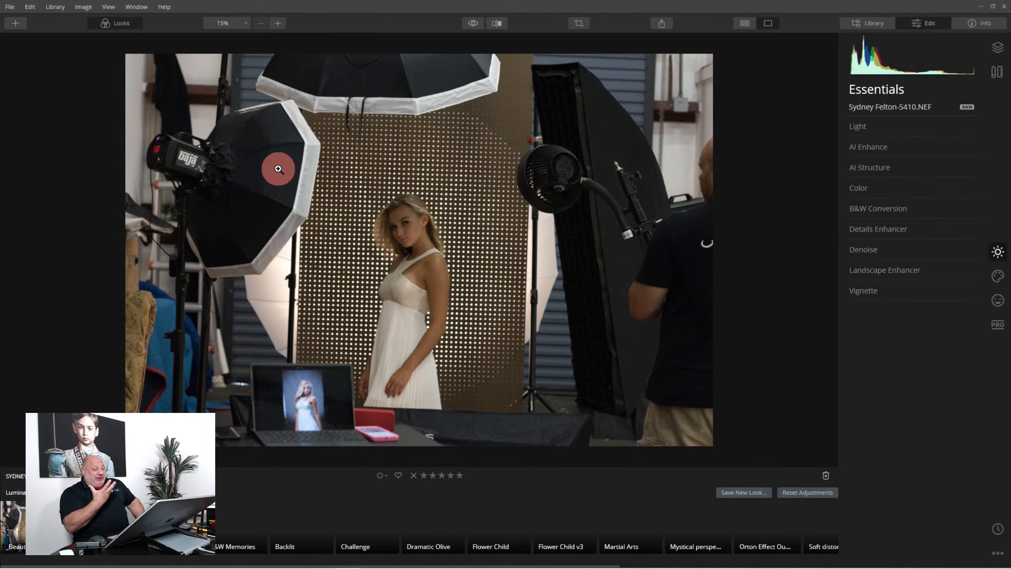
{"action": "double_click", "coordinate": [278, 169]}
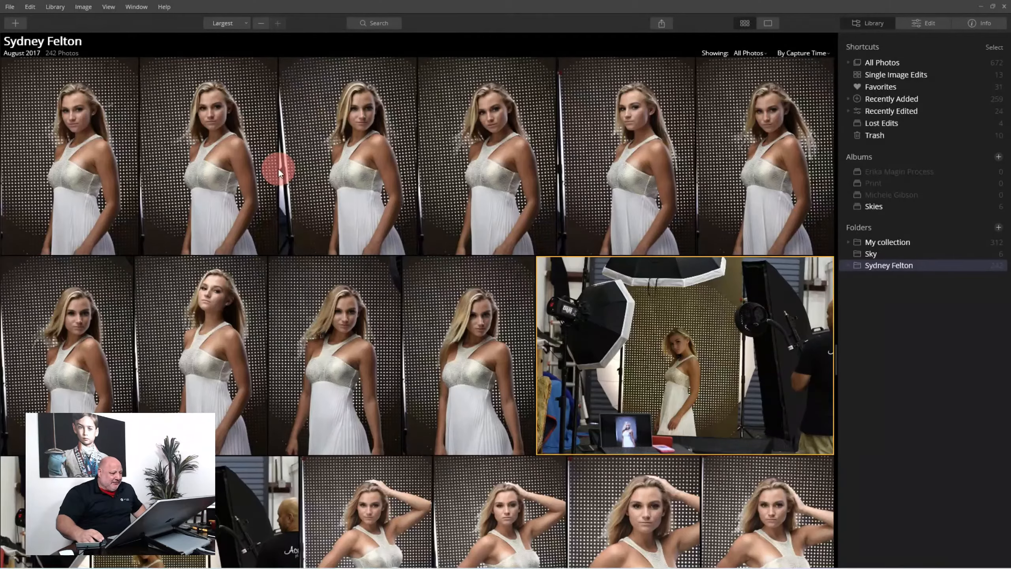
Step: Browse the rest of the shoot, examining the remaining white-dress, black-top and floral-dress portraits and their favorite marks
{"action": "scroll", "coordinate": [349, 287], "scroll_direction": "down", "scroll_amount": 3}
{"action": "scroll", "coordinate": [348, 291], "scroll_direction": "up", "scroll_amount": 1}
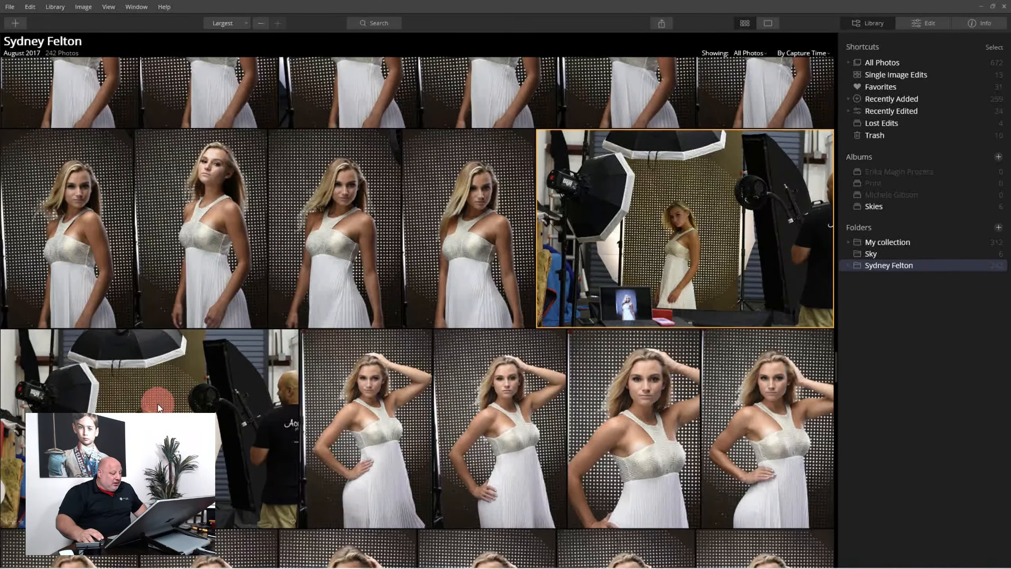
{"action": "scroll", "coordinate": [368, 408], "scroll_direction": "down", "scroll_amount": 5}
{"action": "scroll", "coordinate": [368, 408], "scroll_direction": "down", "scroll_amount": 5}
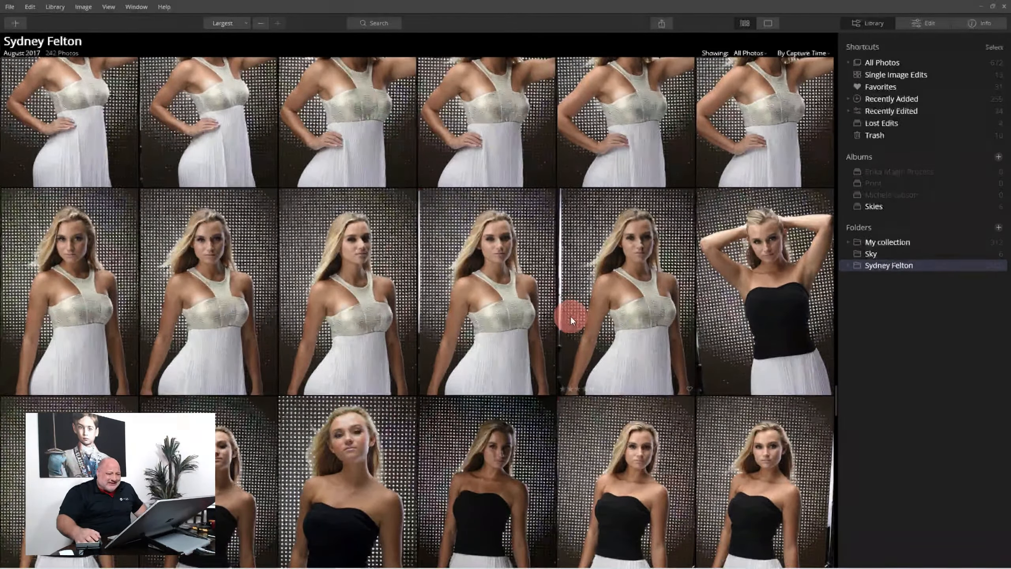
{"action": "scroll", "coordinate": [568, 317], "scroll_direction": "up", "scroll_amount": 1}
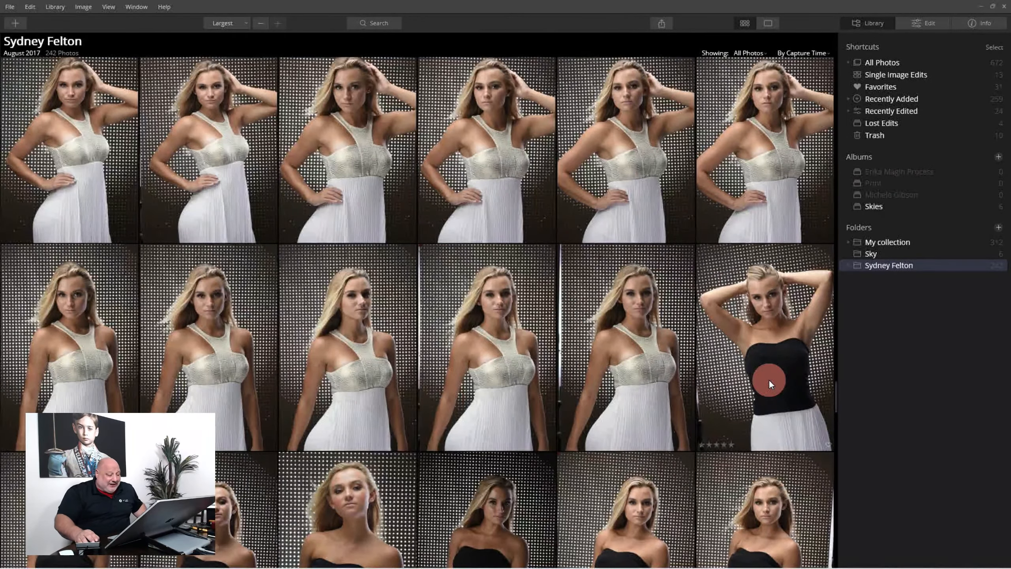
{"action": "scroll", "coordinate": [769, 379], "scroll_direction": "down", "scroll_amount": 6}
{"action": "scroll", "coordinate": [767, 379], "scroll_direction": "down", "scroll_amount": 10}
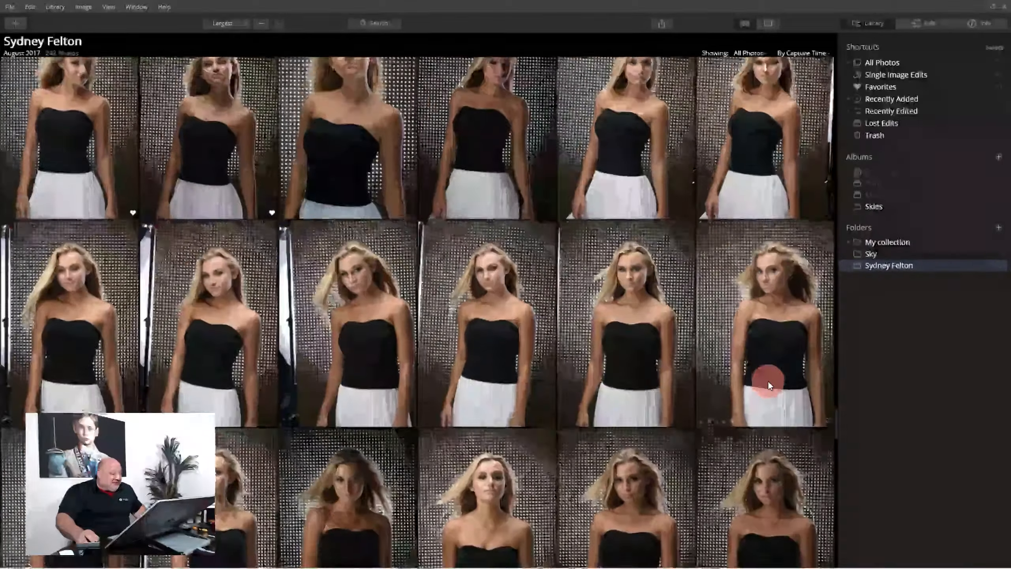
{"action": "scroll", "coordinate": [766, 383], "scroll_direction": "down", "scroll_amount": 10}
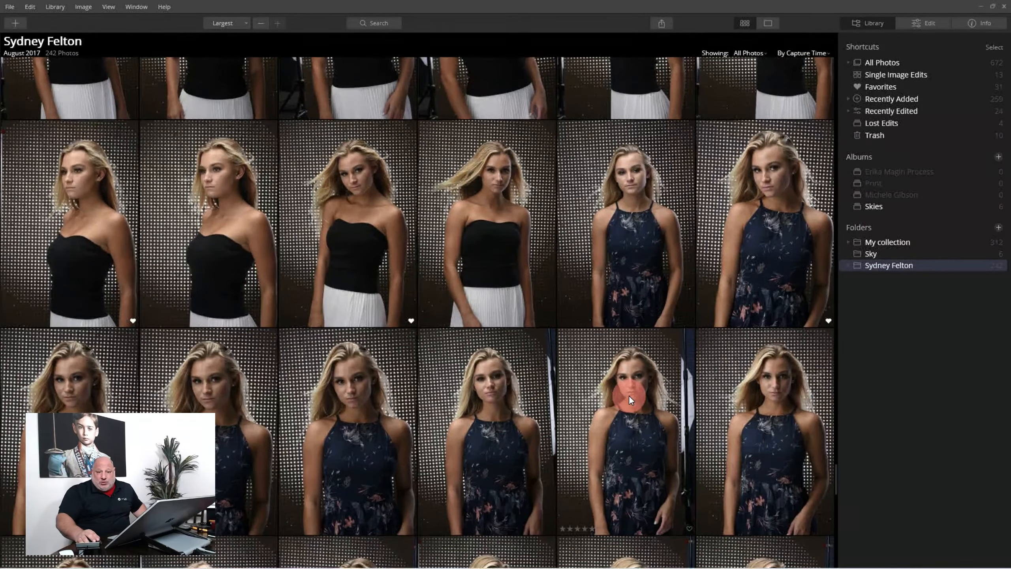
Step: Filter the folder to show only Favorites and look through the selected portraits down to the floral-dress shots
{"action": "left_click", "coordinate": [750, 52]}
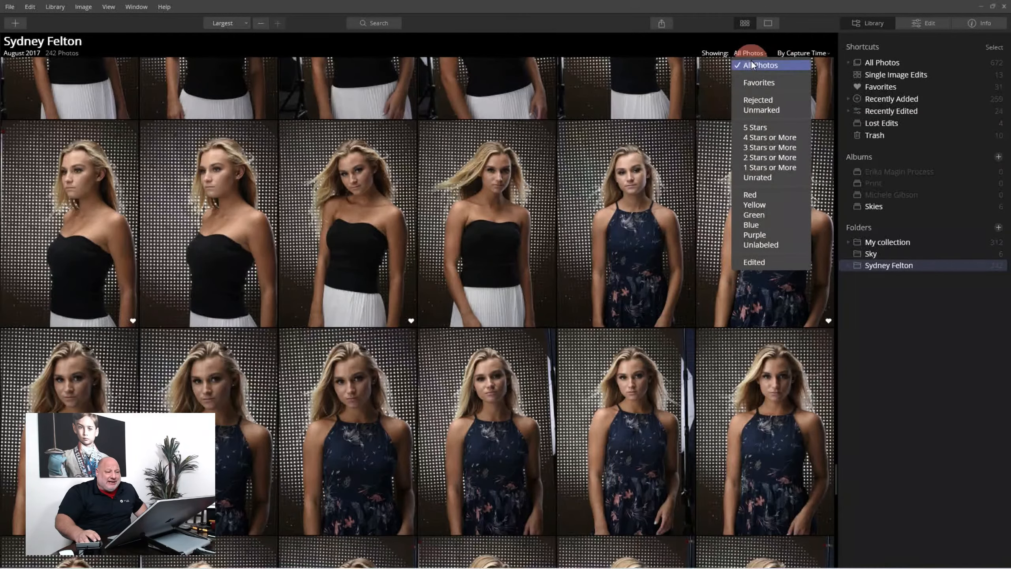
{"action": "left_click", "coordinate": [751, 83]}
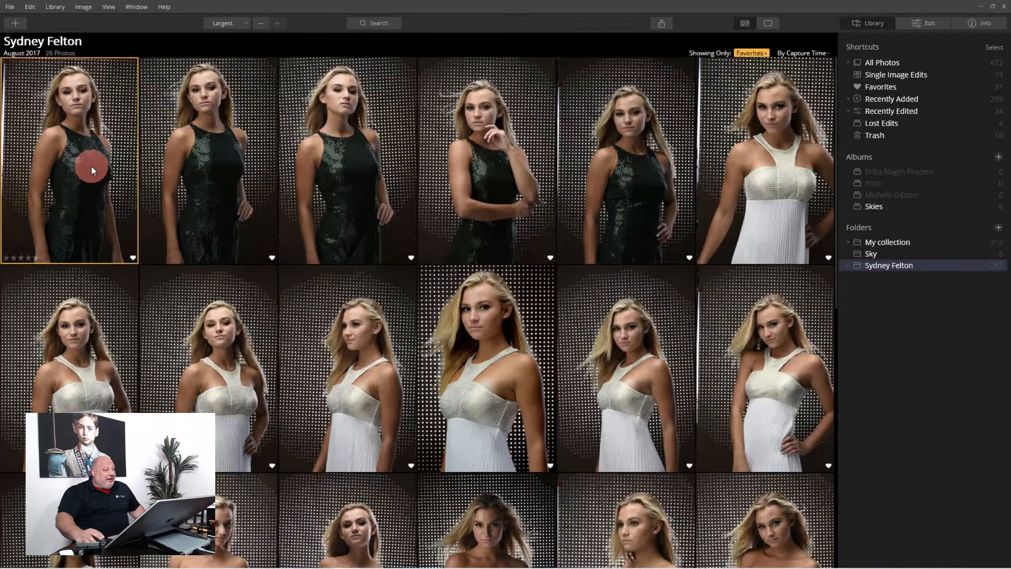
{"action": "scroll", "coordinate": [563, 379], "scroll_direction": "down", "scroll_amount": 5}
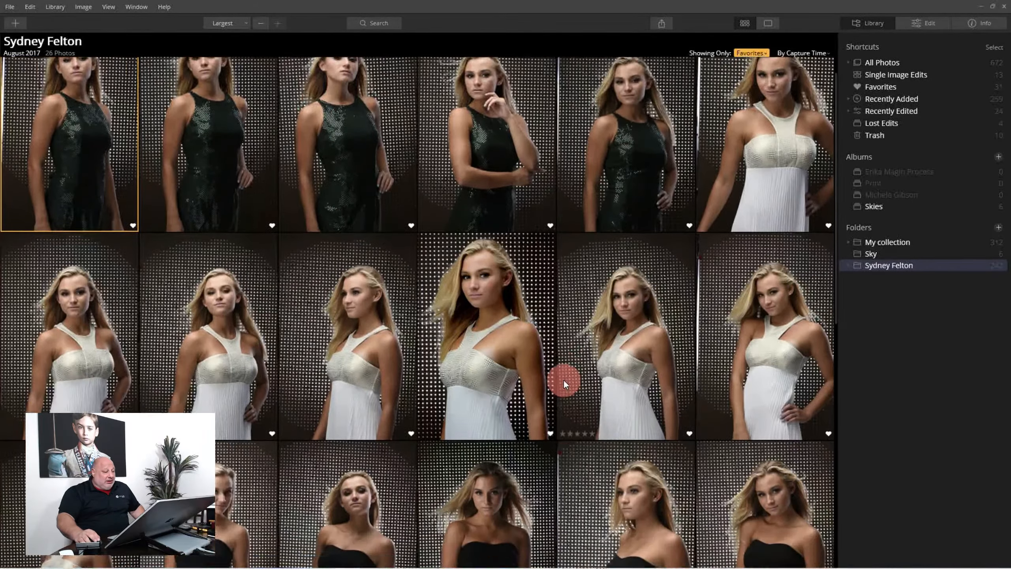
{"action": "scroll", "coordinate": [490, 380], "scroll_direction": "down", "scroll_amount": 5}
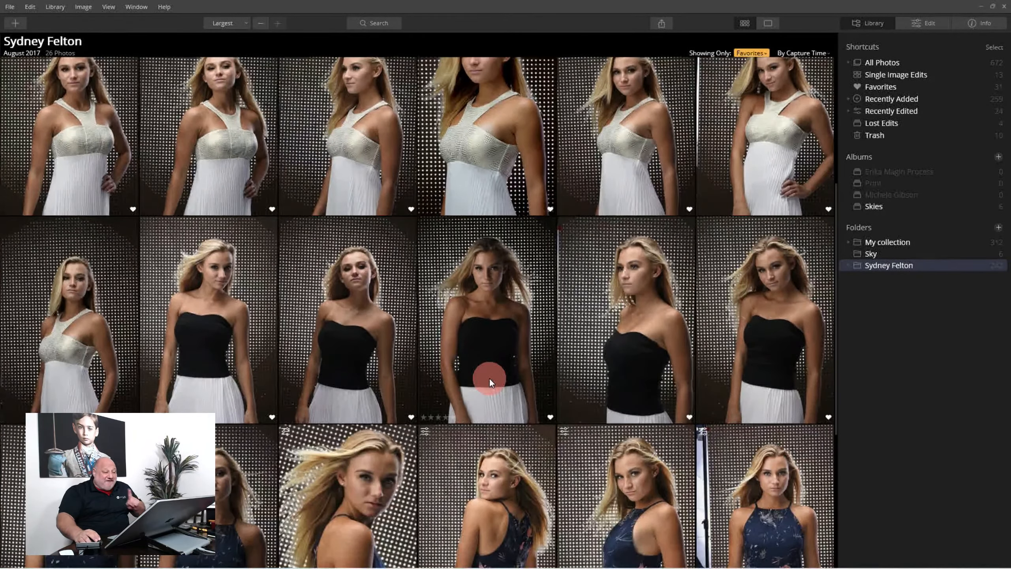
{"action": "scroll", "coordinate": [488, 378], "scroll_direction": "down", "scroll_amount": 2}
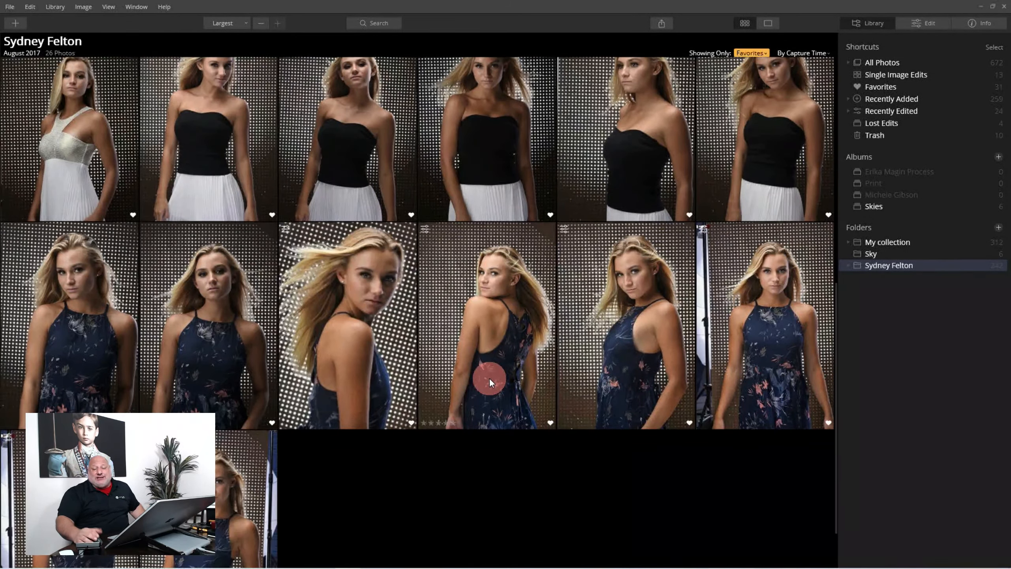
{"action": "scroll", "coordinate": [489, 377], "scroll_direction": "up", "scroll_amount": 2}
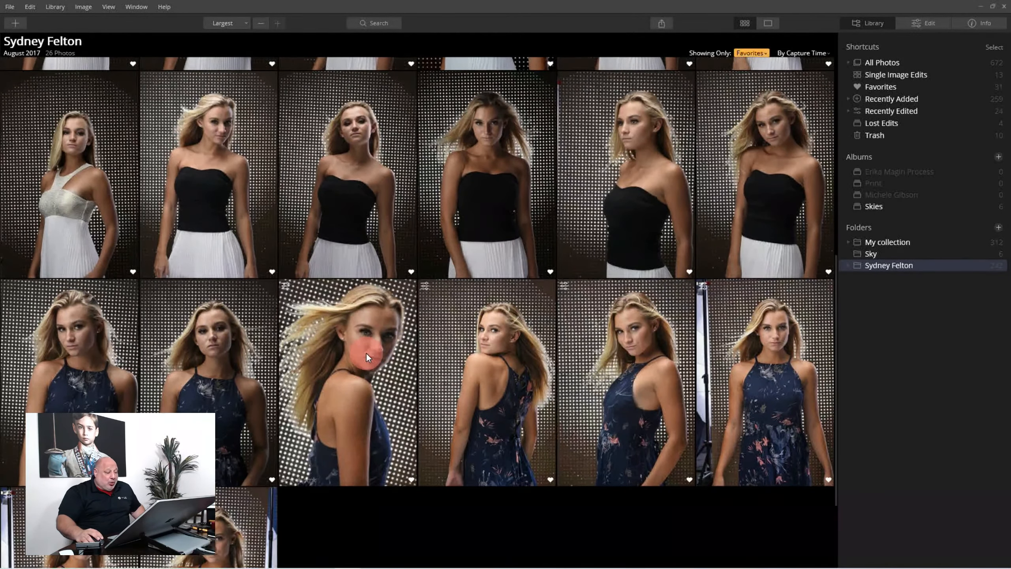
Step: Open the close-up over-the-shoulder windblown portrait without the Looks strip and apply a Photo Filter with Amount 71 and Hue 204
{"action": "double_click", "coordinate": [366, 353]}
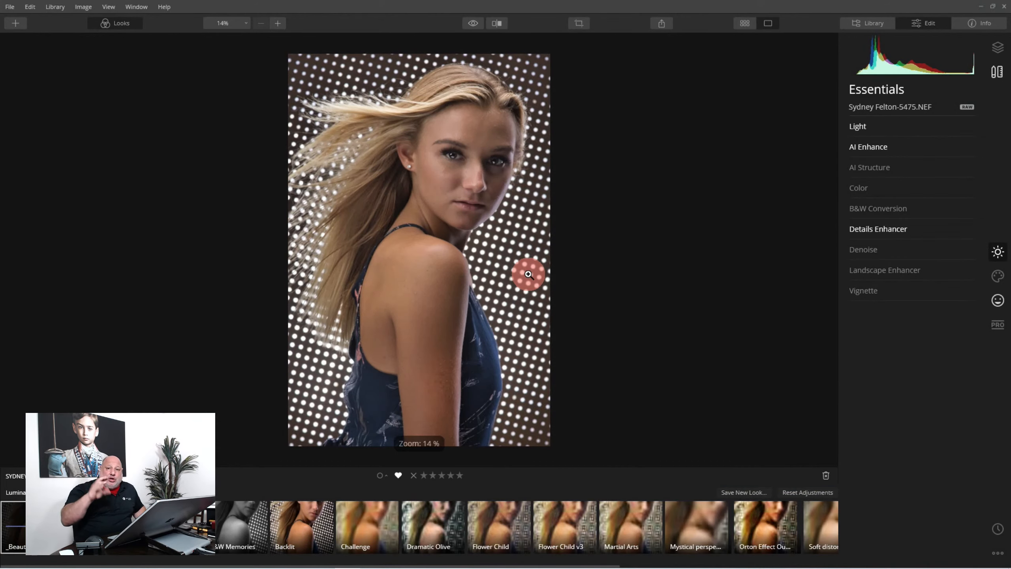
{"action": "left_click", "coordinate": [121, 24]}
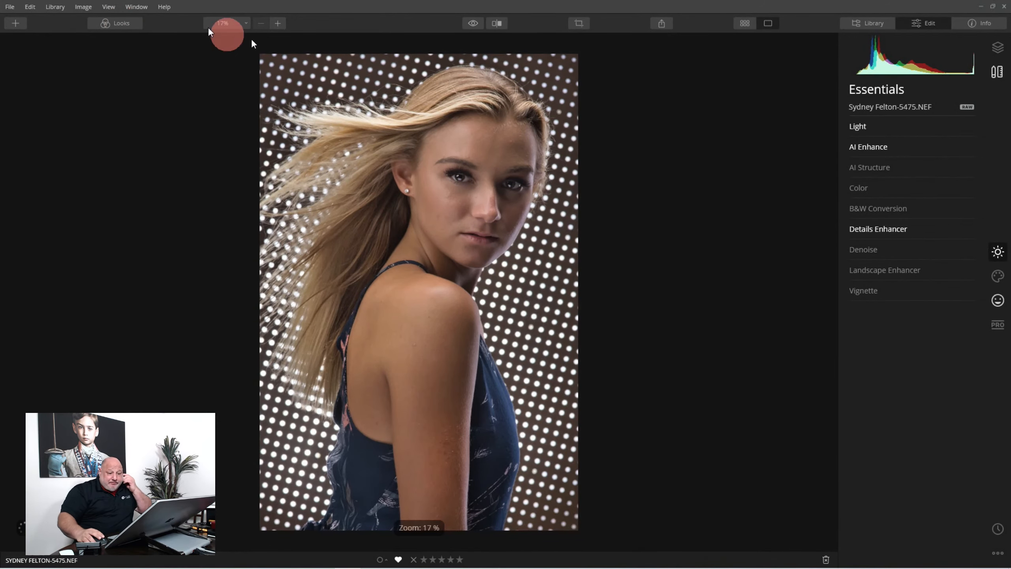
{"action": "left_click", "coordinate": [999, 325]}
{"action": "left_click", "coordinate": [872, 209]}
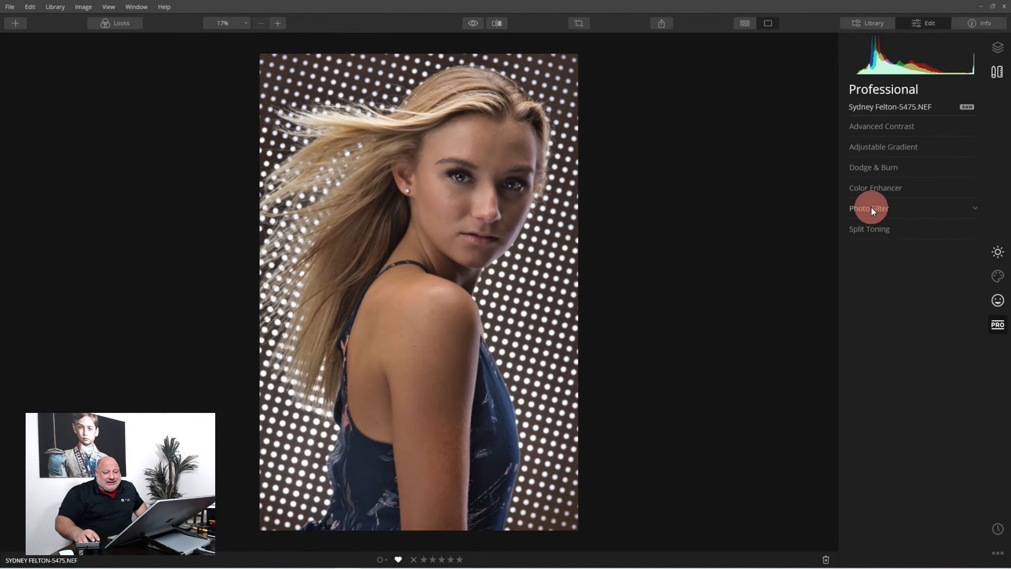
{"action": "left_click_drag", "start_coordinate": [851, 235], "coordinate": [937, 233]}
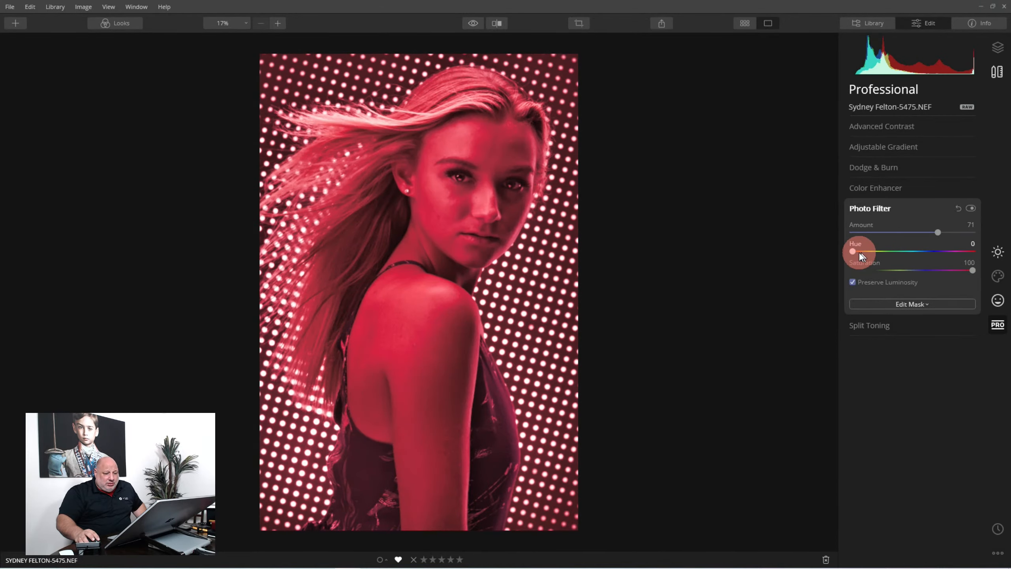
{"action": "left_click_drag", "start_coordinate": [863, 254], "coordinate": [920, 265]}
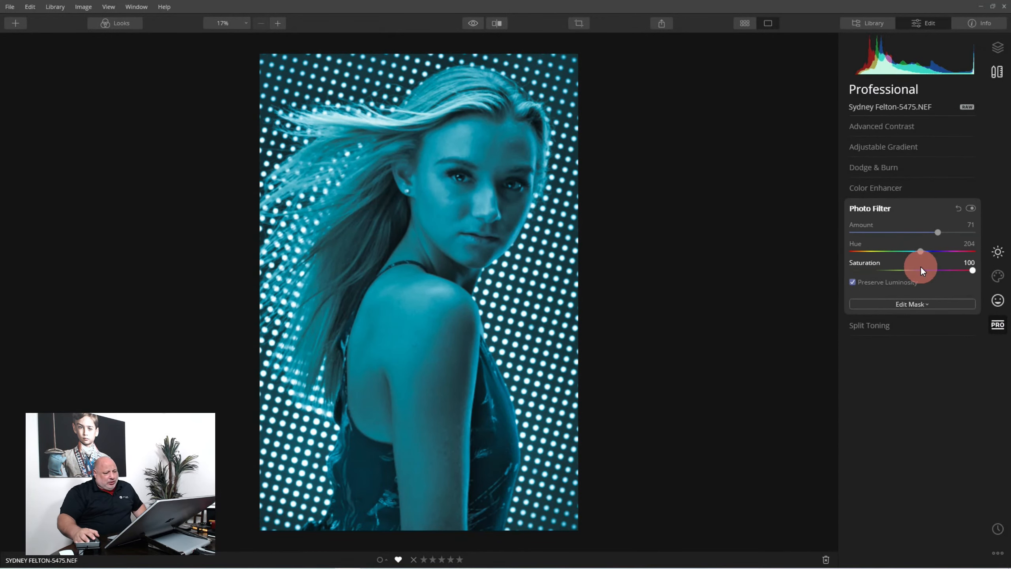
{"action": "left_click", "coordinate": [922, 303]}
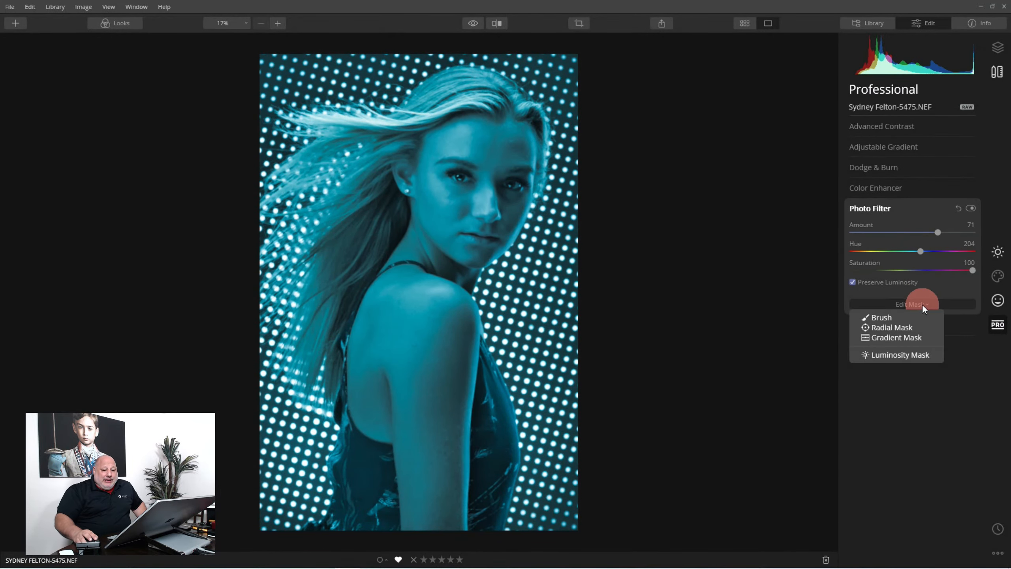
{"action": "left_click", "coordinate": [899, 325]}
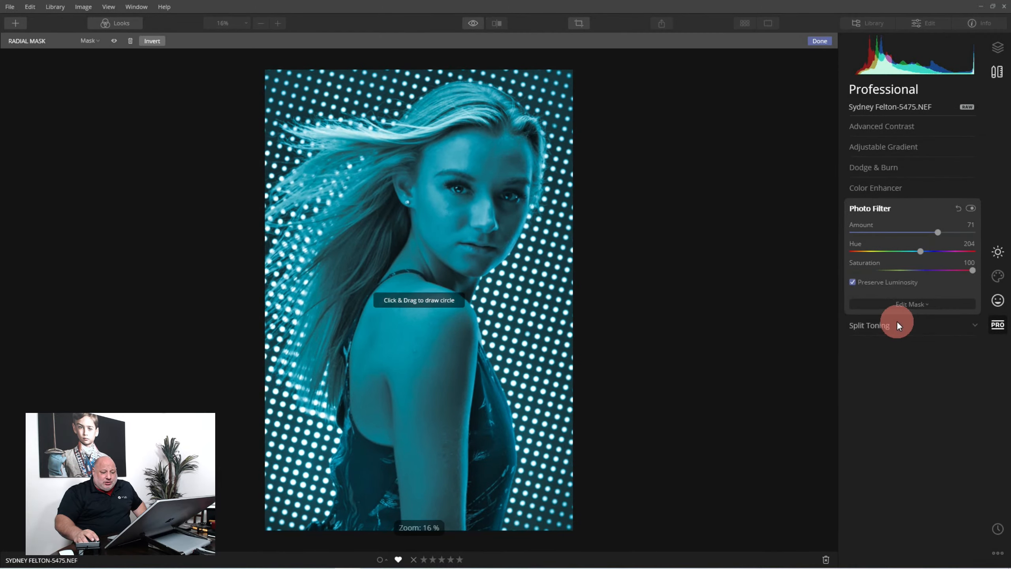
{"action": "left_click", "coordinate": [896, 321]}
{"action": "left_click", "coordinate": [884, 229]}
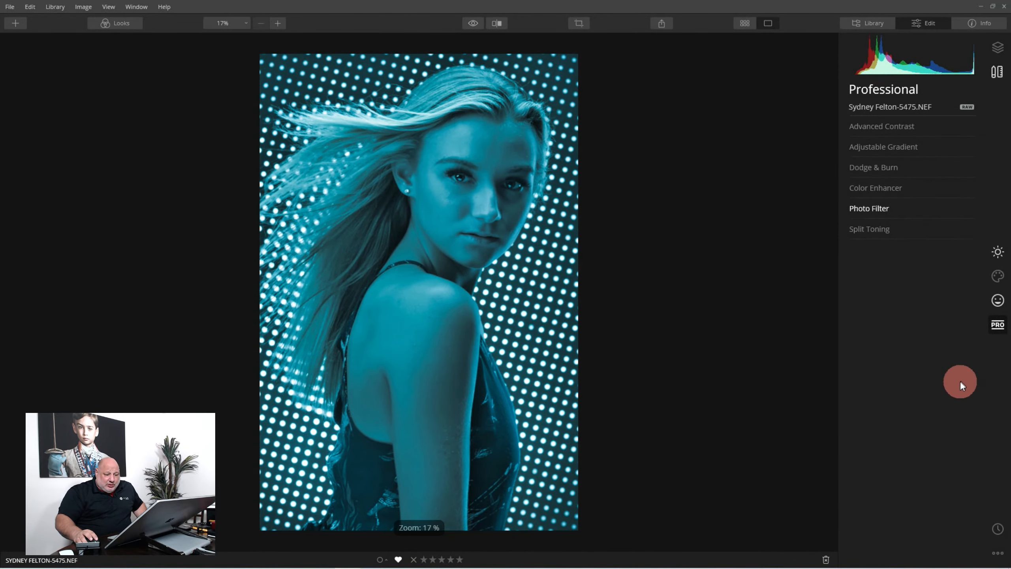
{"action": "left_click", "coordinate": [884, 207]}
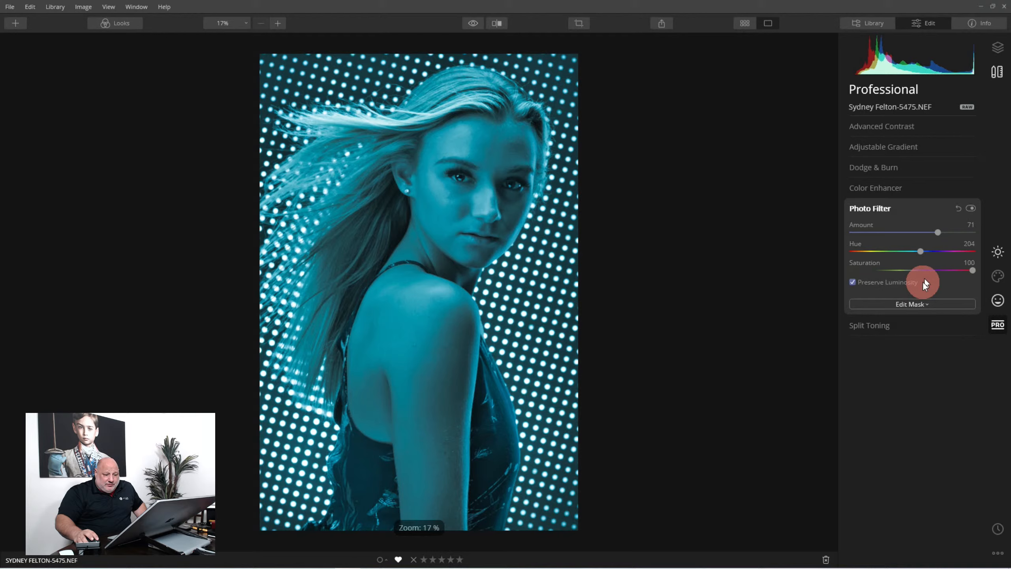
Step: Start a brush mask for the Photo Filter in Erase mode with opacity set to 100%
{"action": "left_click", "coordinate": [916, 305]}
{"action": "left_click", "coordinate": [896, 319]}
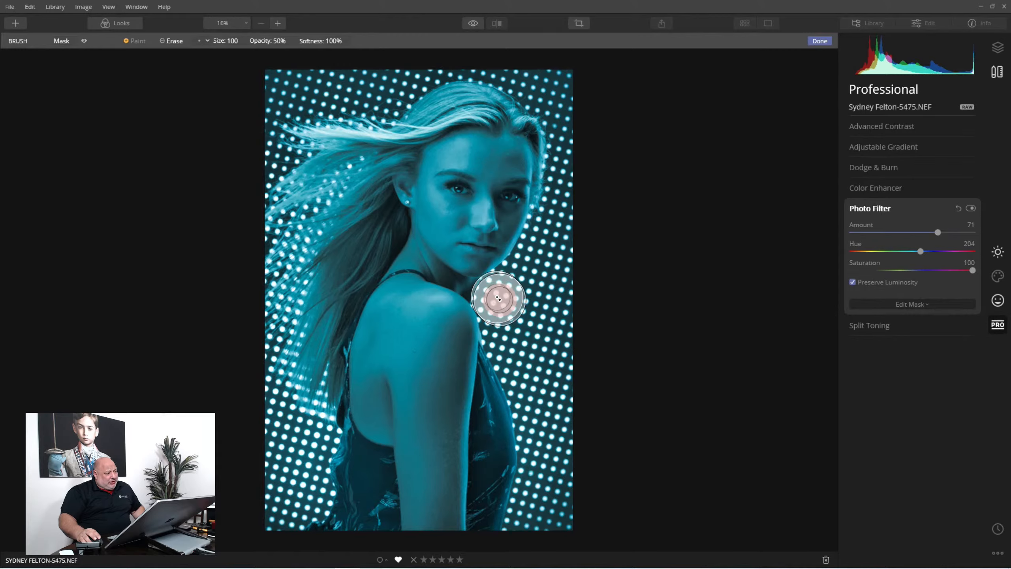
{"action": "left_click", "coordinate": [174, 41]}
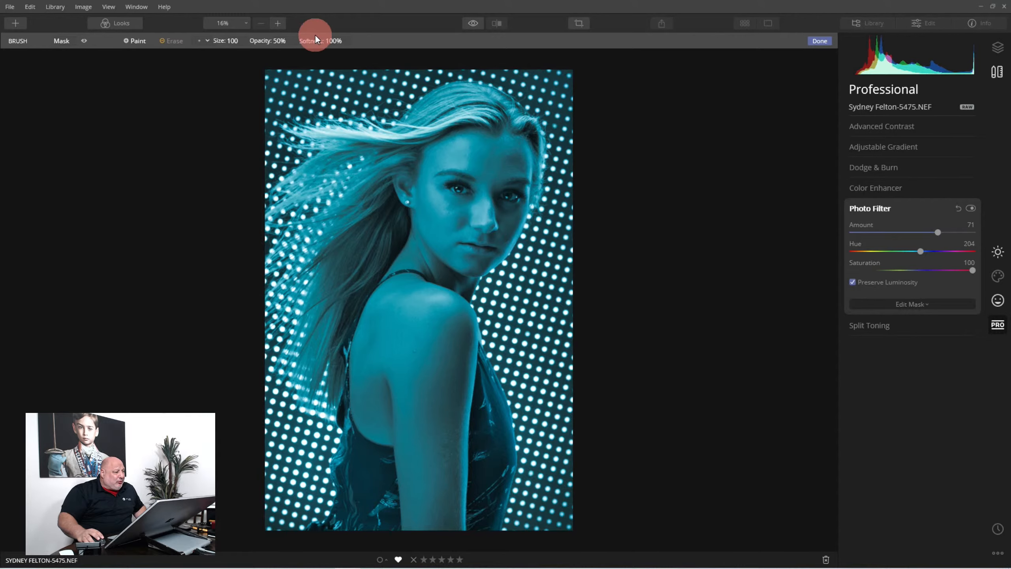
{"action": "left_click", "coordinate": [284, 41]}
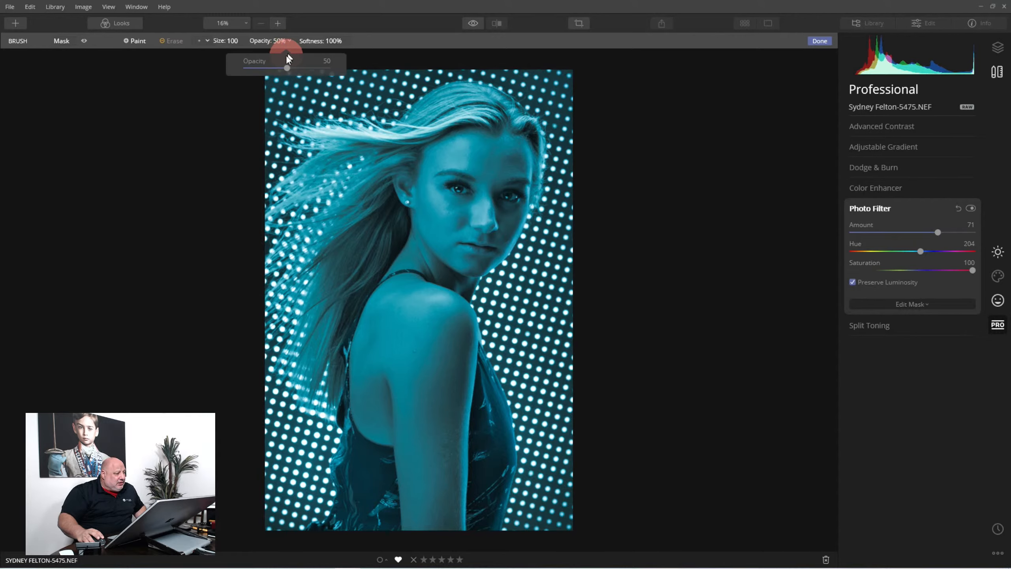
{"action": "left_click_drag", "start_coordinate": [285, 68], "coordinate": [329, 68]}
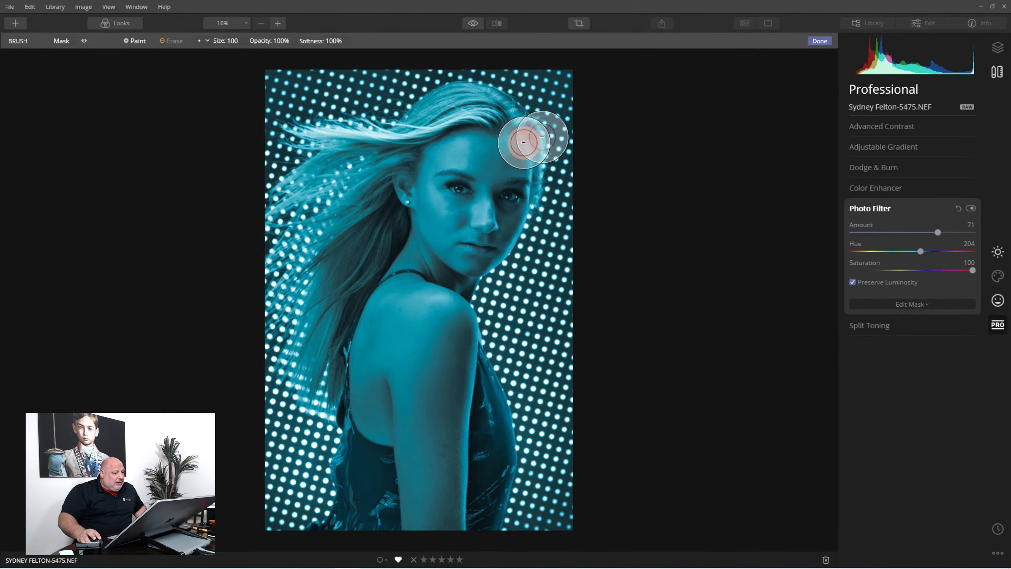
Step: Enlarge the mask brush to about 208 and erase the blue filter from the subject's face, upper hair, shoulder and arm
{"action": "key", "text": "]"}
{"action": "key", "text": "]"}
{"action": "key", "text": "]"}
{"action": "key", "text": "]"}
{"action": "key", "text": "]"}
{"action": "key", "text": "]"}
{"action": "key", "text": "]"}
{"action": "key", "text": "]"}
{"action": "key", "text": "]"}
{"action": "key", "text": "]"}
{"action": "key", "text": "]"}
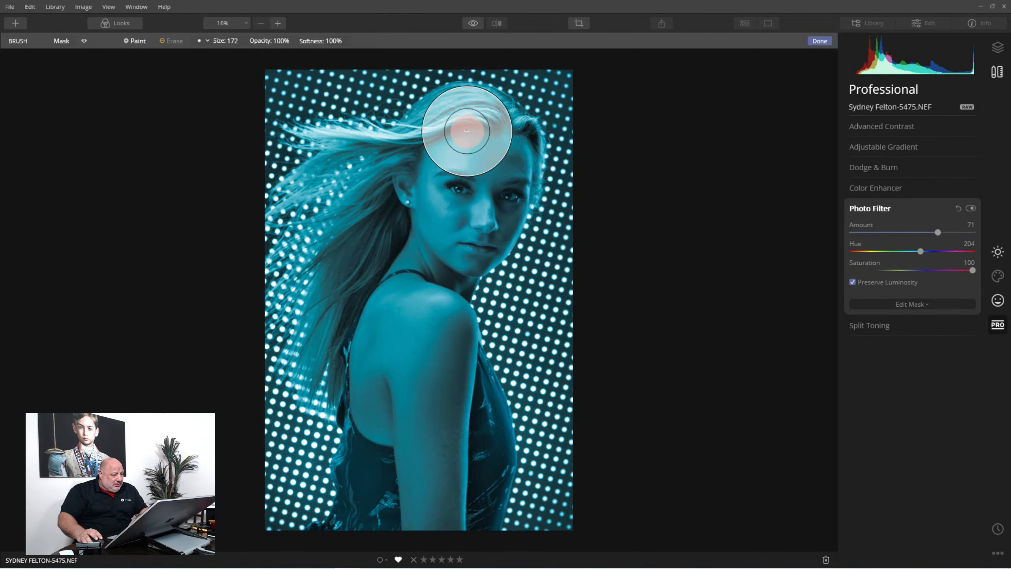
{"action": "mouse_move", "coordinate": [462, 153]}
{"action": "left_mouse_down"}
{"action": "mouse_move", "coordinate": [446, 205]}
{"action": "mouse_move", "coordinate": [457, 141]}
{"action": "mouse_move", "coordinate": [443, 204]}
{"action": "mouse_move", "coordinate": [468, 145]}
{"action": "mouse_move", "coordinate": [477, 164]}
{"action": "mouse_move", "coordinate": [451, 192]}
{"action": "mouse_move", "coordinate": [467, 160]}
{"action": "mouse_move", "coordinate": [480, 157]}
{"action": "mouse_move", "coordinate": [454, 178]}
{"action": "mouse_move", "coordinate": [477, 168]}
{"action": "mouse_move", "coordinate": [458, 220]}
{"action": "mouse_move", "coordinate": [458, 137]}
{"action": "mouse_move", "coordinate": [418, 358]}
{"action": "mouse_move", "coordinate": [412, 556]}
{"action": "left_mouse_up"}
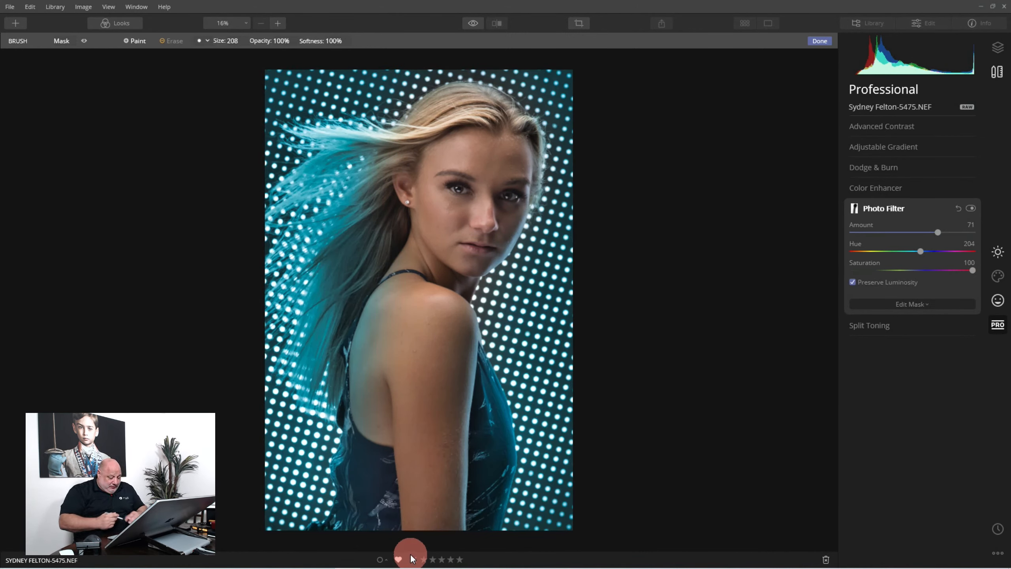
Step: Reduce the mask brush to 148 and erase the remaining blue filter from the back, lower hair and dress
{"action": "key", "text": "bracketleft"}
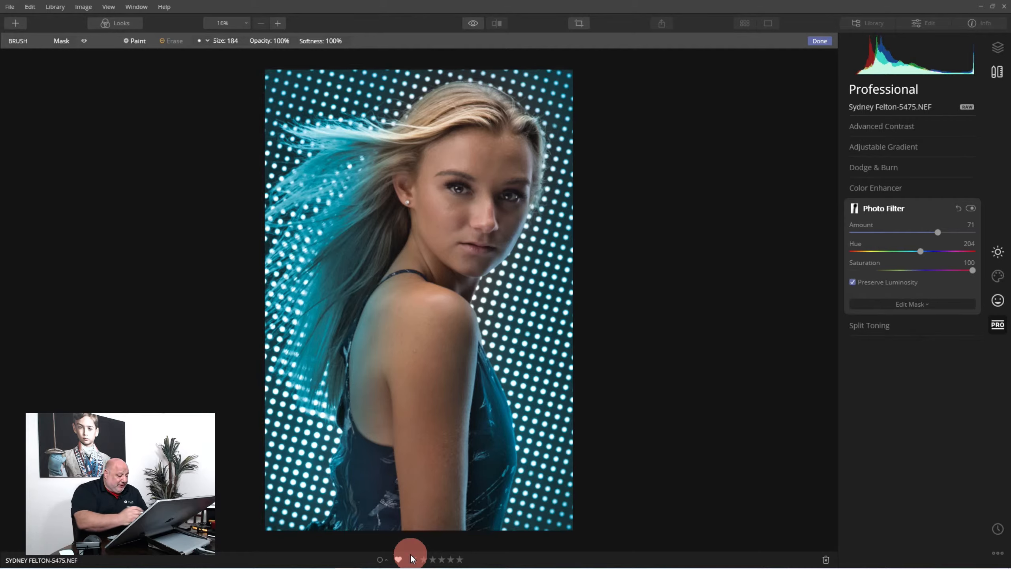
{"action": "key", "text": "bracketleft"}
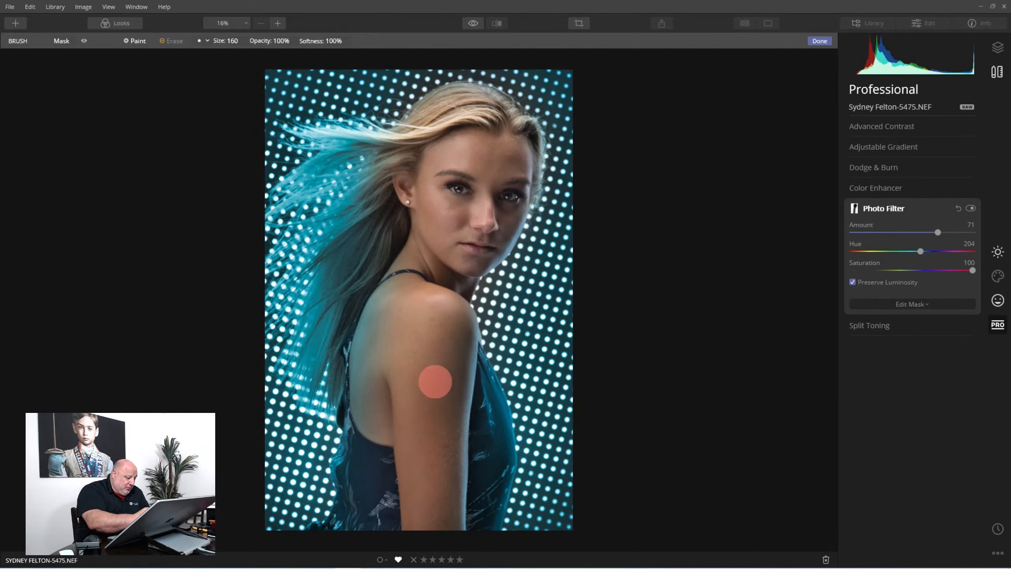
{"action": "left_click_drag", "start_coordinate": [381, 363], "coordinate": [366, 528]}
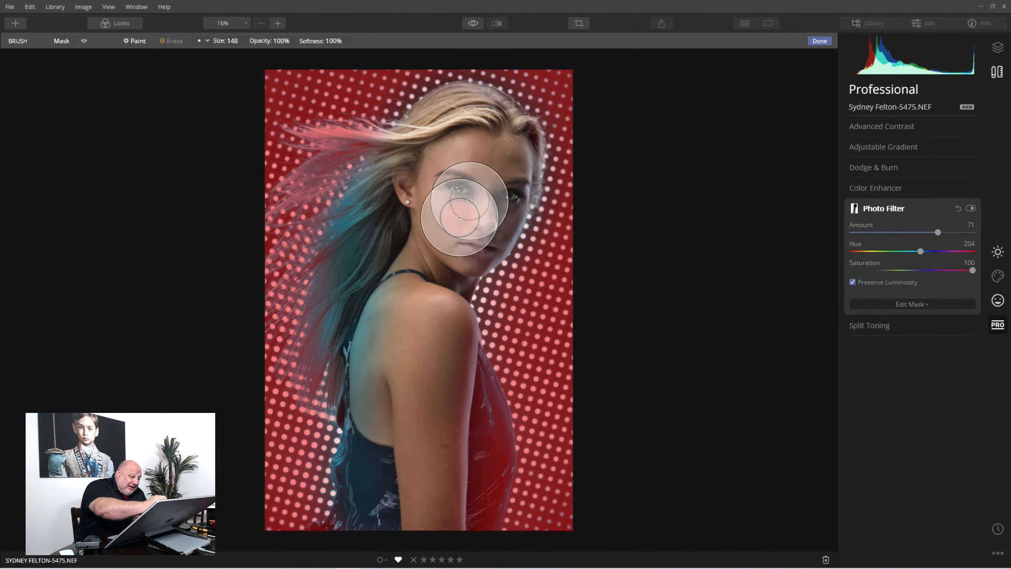
{"action": "mouse_move", "coordinate": [452, 413]}
{"action": "left_mouse_down"}
{"action": "mouse_move", "coordinate": [463, 466]}
{"action": "mouse_move", "coordinate": [453, 537]}
{"action": "mouse_move", "coordinate": [469, 458]}
{"action": "mouse_move", "coordinate": [448, 364]}
{"action": "mouse_move", "coordinate": [472, 431]}
{"action": "mouse_move", "coordinate": [476, 490]}
{"action": "mouse_move", "coordinate": [453, 547]}
{"action": "left_mouse_up"}
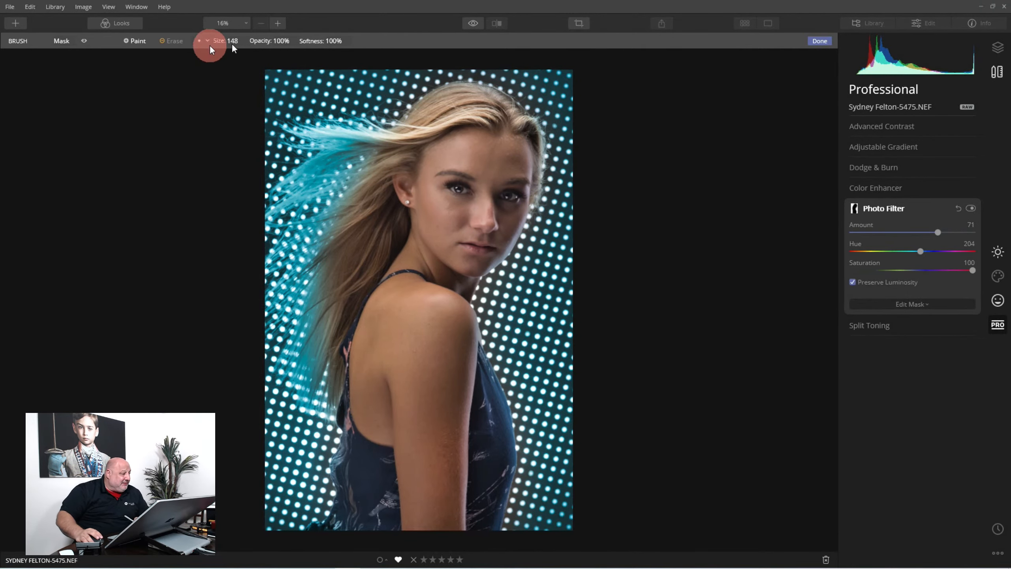
Step: Switch the mask brush to Paint, reduce it to 76 and restore the blue filter along the background edge around the head and face
{"action": "left_click", "coordinate": [171, 41]}
{"action": "key", "text": "bracketleft"}
{"action": "key", "text": "bracketleft"}
{"action": "key", "text": "bracketleft"}
{"action": "key", "text": "bracketleft"}
{"action": "key", "text": "bracketleft"}
{"action": "key", "text": "bracketleft"}
{"action": "key", "text": "bracketleft"}
{"action": "key", "text": "bracketleft"}
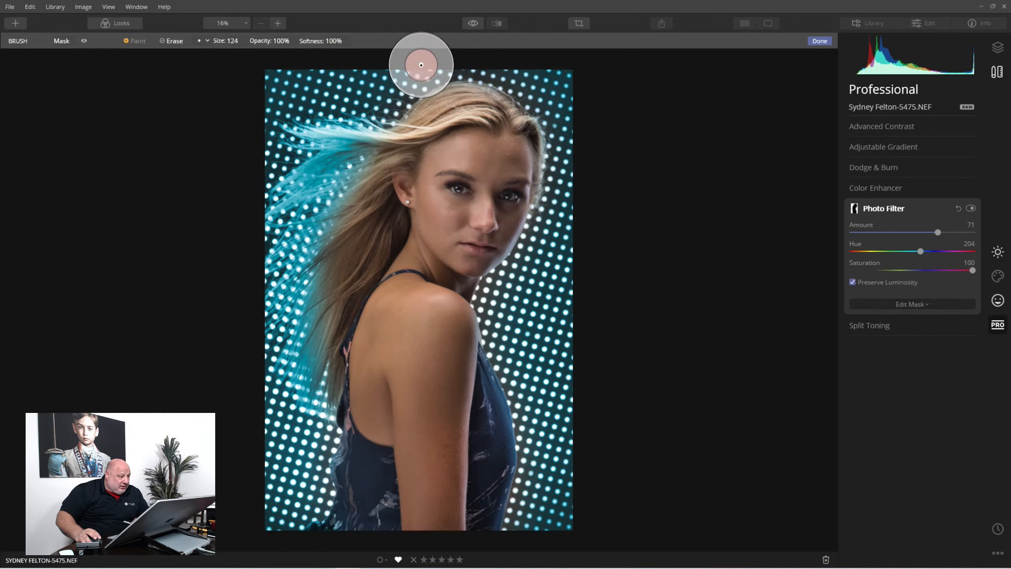
{"action": "mouse_move", "coordinate": [445, 69]}
{"action": "left_mouse_down"}
{"action": "mouse_move", "coordinate": [395, 112]}
{"action": "mouse_move", "coordinate": [390, 97]}
{"action": "mouse_move", "coordinate": [468, 67]}
{"action": "mouse_move", "coordinate": [529, 83]}
{"action": "mouse_move", "coordinate": [552, 112]}
{"action": "mouse_move", "coordinate": [555, 223]}
{"action": "mouse_move", "coordinate": [544, 249]}
{"action": "mouse_move", "coordinate": [551, 207]}
{"action": "mouse_move", "coordinate": [532, 264]}
{"action": "mouse_move", "coordinate": [490, 313]}
{"action": "mouse_move", "coordinate": [492, 296]}
{"action": "mouse_move", "coordinate": [497, 335]}
{"action": "mouse_move", "coordinate": [505, 332]}
{"action": "mouse_move", "coordinate": [487, 296]}
{"action": "mouse_move", "coordinate": [510, 273]}
{"action": "mouse_move", "coordinate": [505, 281]}
{"action": "mouse_move", "coordinate": [549, 280]}
{"action": "left_mouse_up"}
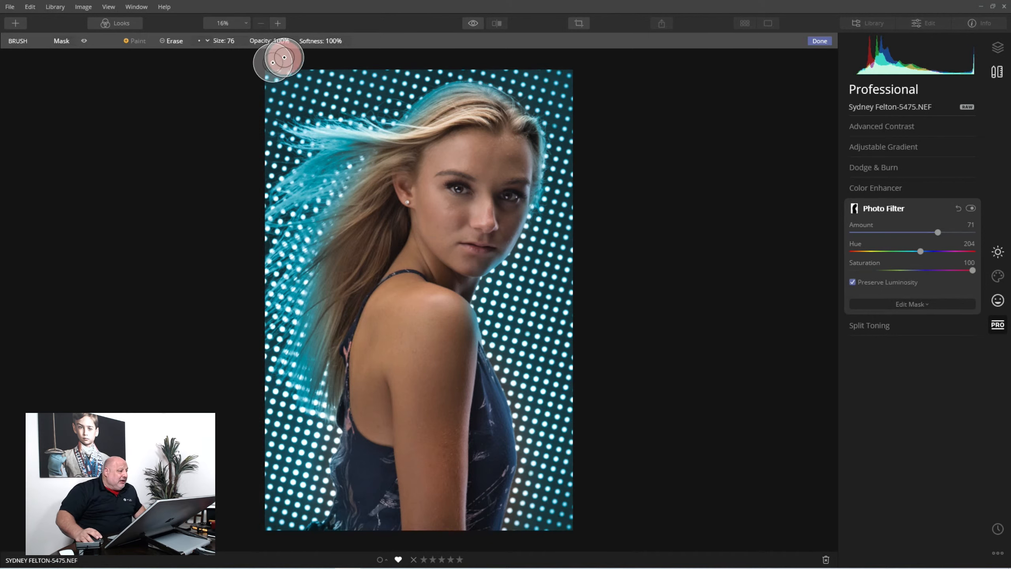
Step: In Erase mode with 21% opacity and brush size 52, soften the blue filter on the crown and windblown hair
{"action": "left_click", "coordinate": [334, 42]}
{"action": "left_click", "coordinate": [284, 42]}
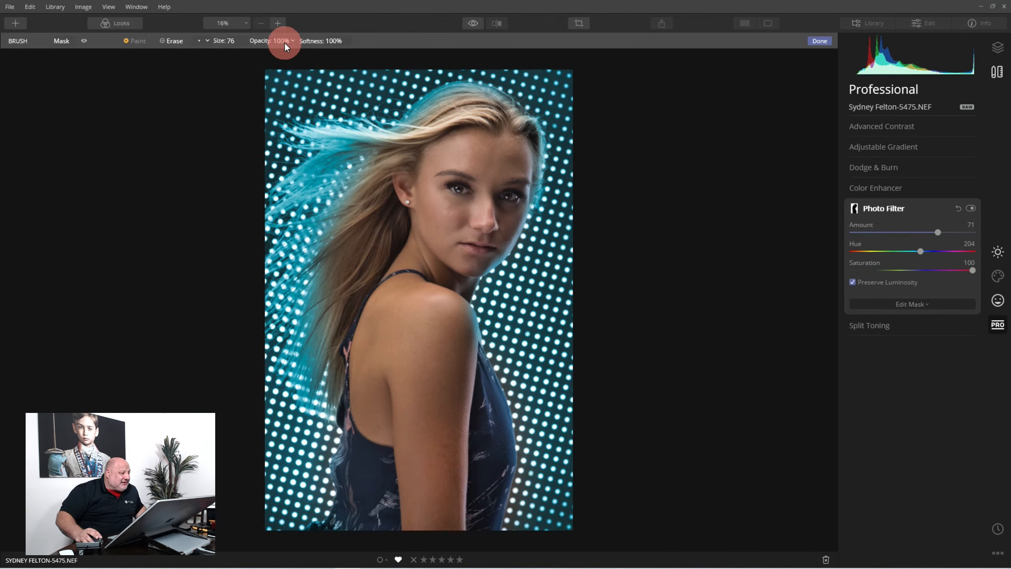
{"action": "left_click_drag", "start_coordinate": [327, 68], "coordinate": [294, 70]}
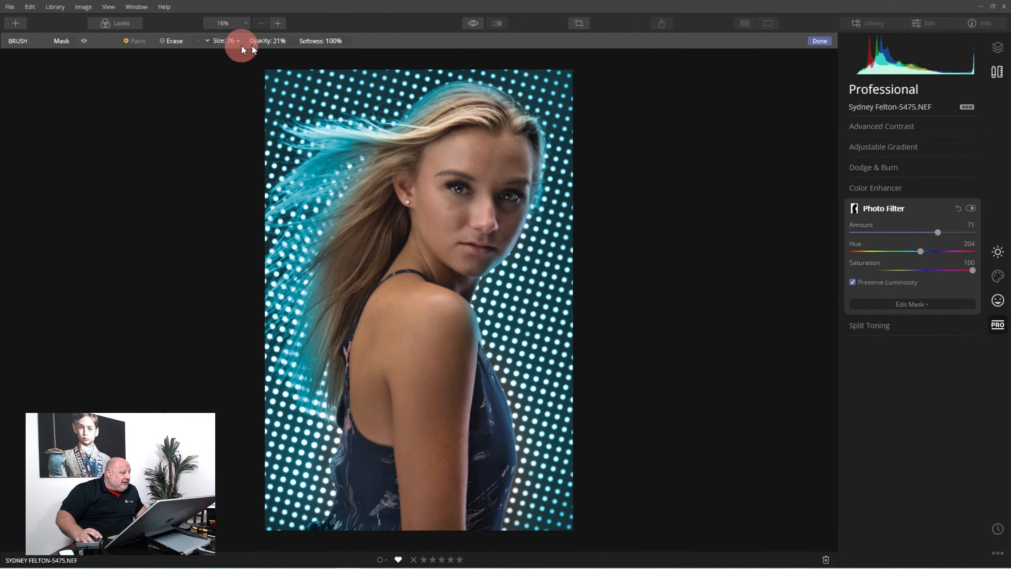
{"action": "left_click", "coordinate": [166, 44]}
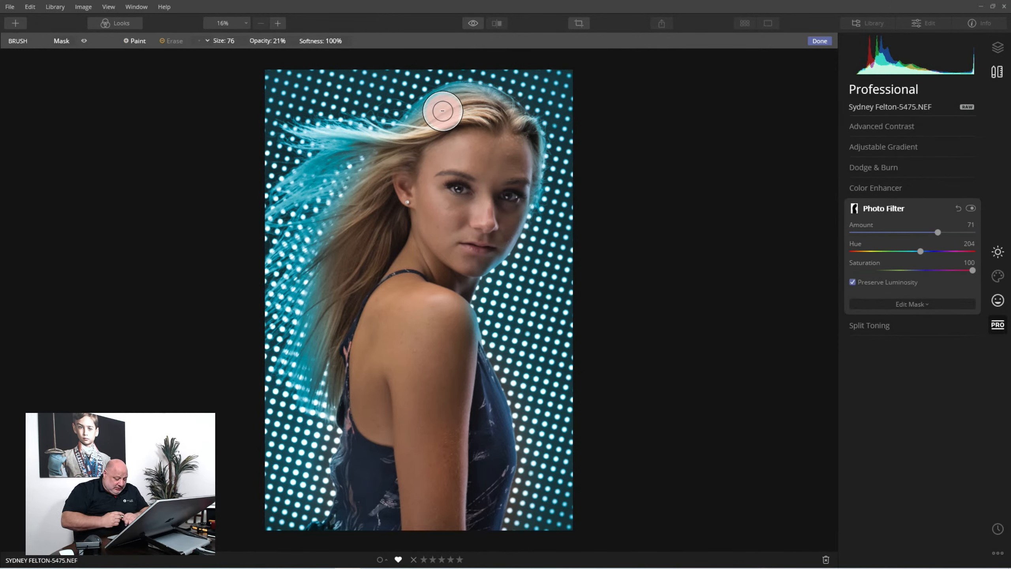
{"action": "key", "text": "["}
{"action": "key", "text": "["}
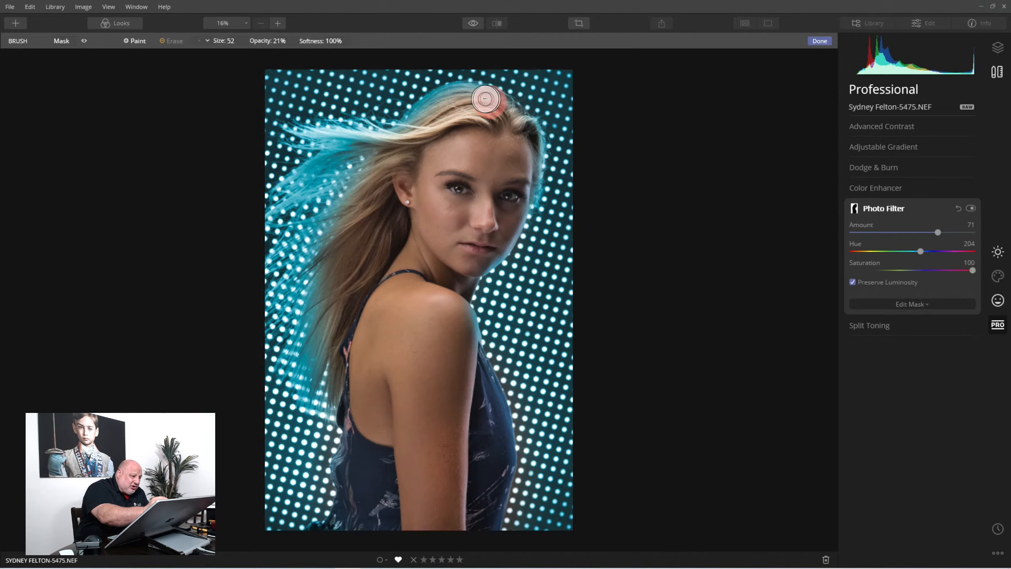
{"action": "mouse_move", "coordinate": [487, 99]}
{"action": "left_mouse_down"}
{"action": "mouse_move", "coordinate": [427, 105]}
{"action": "mouse_move", "coordinate": [407, 126]}
{"action": "mouse_move", "coordinate": [458, 96]}
{"action": "mouse_move", "coordinate": [400, 134]}
{"action": "mouse_move", "coordinate": [318, 139]}
{"action": "mouse_move", "coordinate": [384, 145]}
{"action": "mouse_move", "coordinate": [294, 189]}
{"action": "mouse_move", "coordinate": [331, 165]}
{"action": "mouse_move", "coordinate": [393, 162]}
{"action": "mouse_move", "coordinate": [320, 238]}
{"action": "mouse_move", "coordinate": [367, 191]}
{"action": "mouse_move", "coordinate": [375, 200]}
{"action": "mouse_move", "coordinate": [308, 367]}
{"action": "mouse_move", "coordinate": [395, 190]}
{"action": "mouse_move", "coordinate": [483, 101]}
{"action": "mouse_move", "coordinate": [450, 94]}
{"action": "mouse_move", "coordinate": [425, 111]}
{"action": "mouse_move", "coordinate": [481, 100]}
{"action": "mouse_move", "coordinate": [454, 94]}
{"action": "mouse_move", "coordinate": [491, 103]}
{"action": "mouse_move", "coordinate": [451, 94]}
{"action": "mouse_move", "coordinate": [476, 100]}
{"action": "left_mouse_up"}
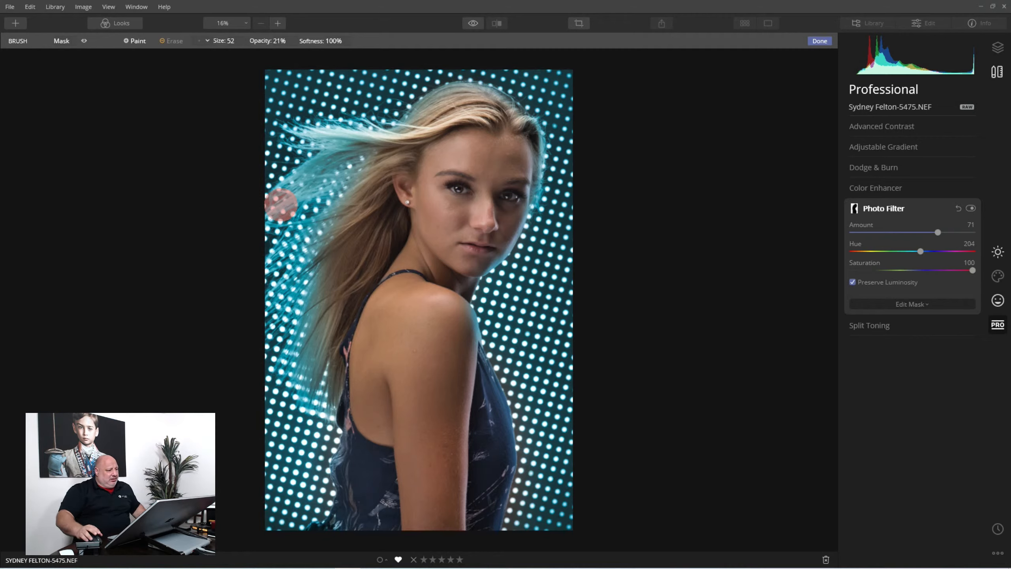
{"action": "mouse_move", "coordinate": [438, 102]}
{"action": "left_mouse_down"}
{"action": "mouse_move", "coordinate": [329, 159]}
{"action": "mouse_move", "coordinate": [296, 190]}
{"action": "left_mouse_up"}
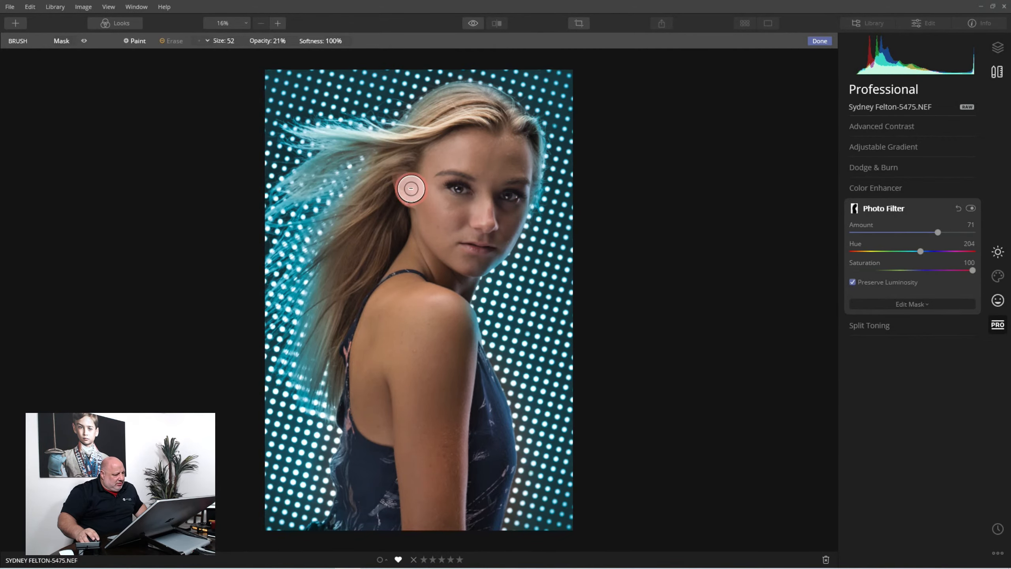
{"action": "left_click_drag", "start_coordinate": [343, 293], "coordinate": [334, 338]}
{"action": "left_click_drag", "start_coordinate": [307, 408], "coordinate": [313, 354]}
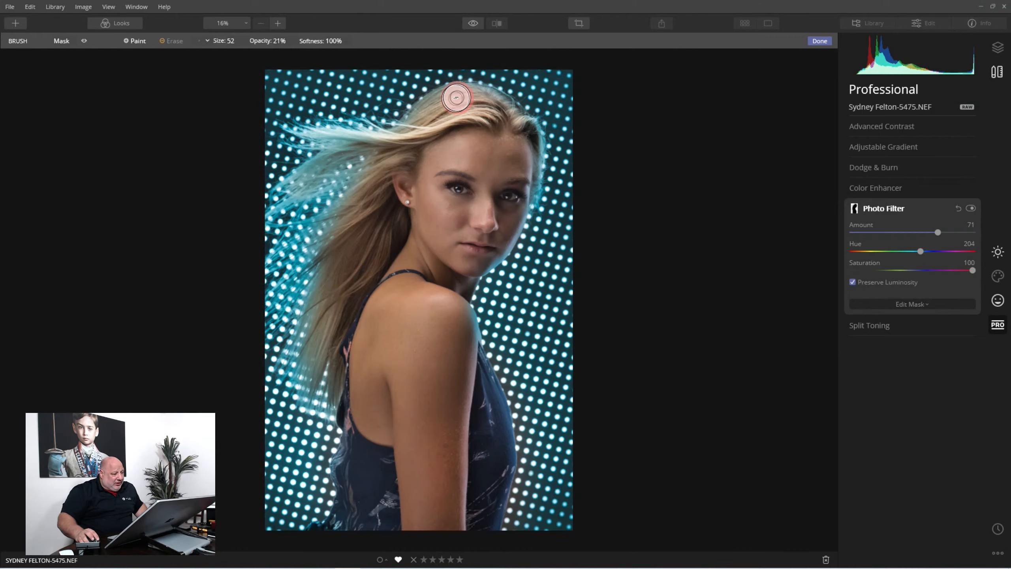
{"action": "left_click_drag", "start_coordinate": [431, 109], "coordinate": [555, 149]}
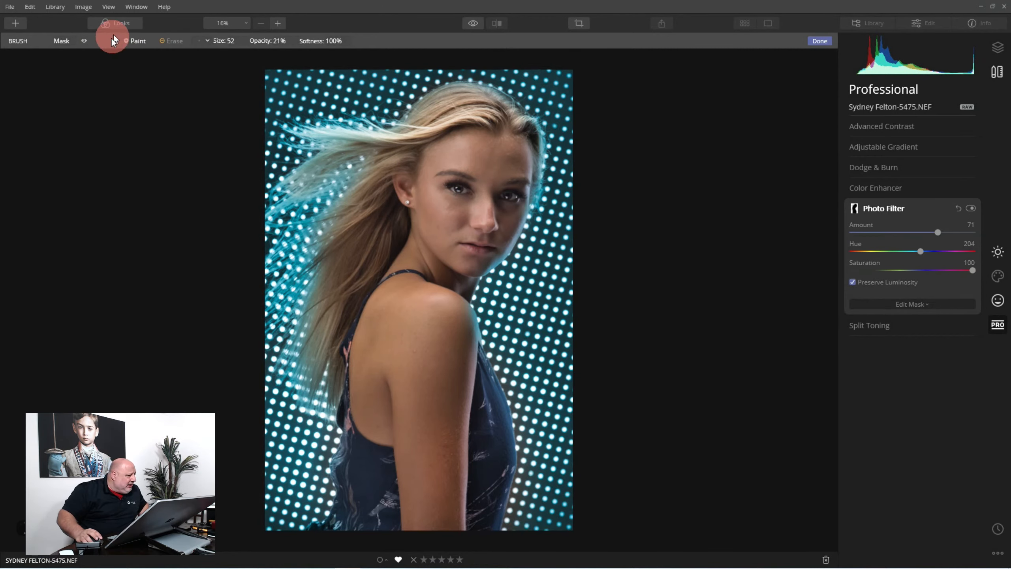
Step: Check the mask overlay, finish the mask and set the Photo Filter's Hue to 235
{"action": "left_click", "coordinate": [83, 41]}
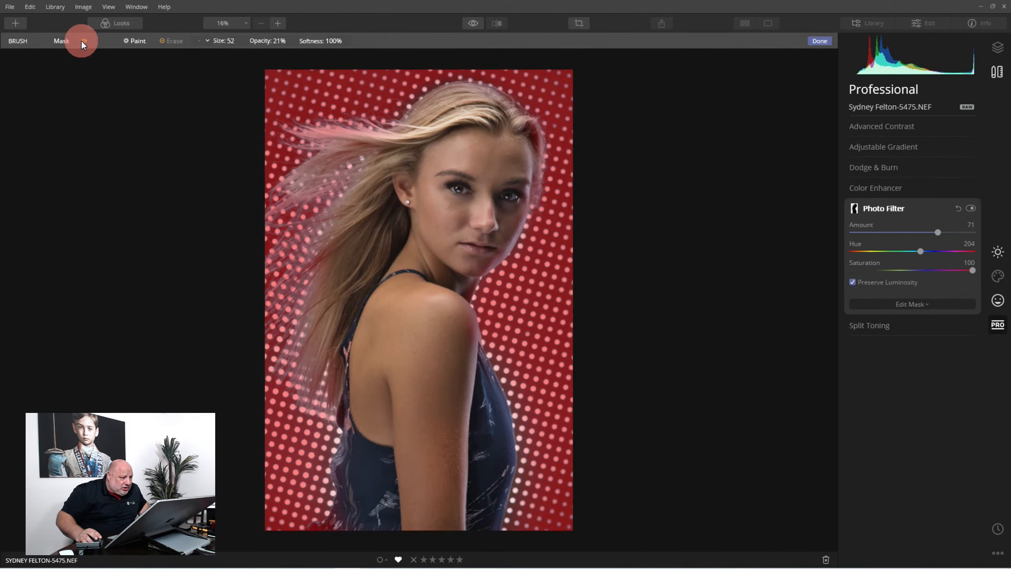
{"action": "left_click", "coordinate": [818, 41]}
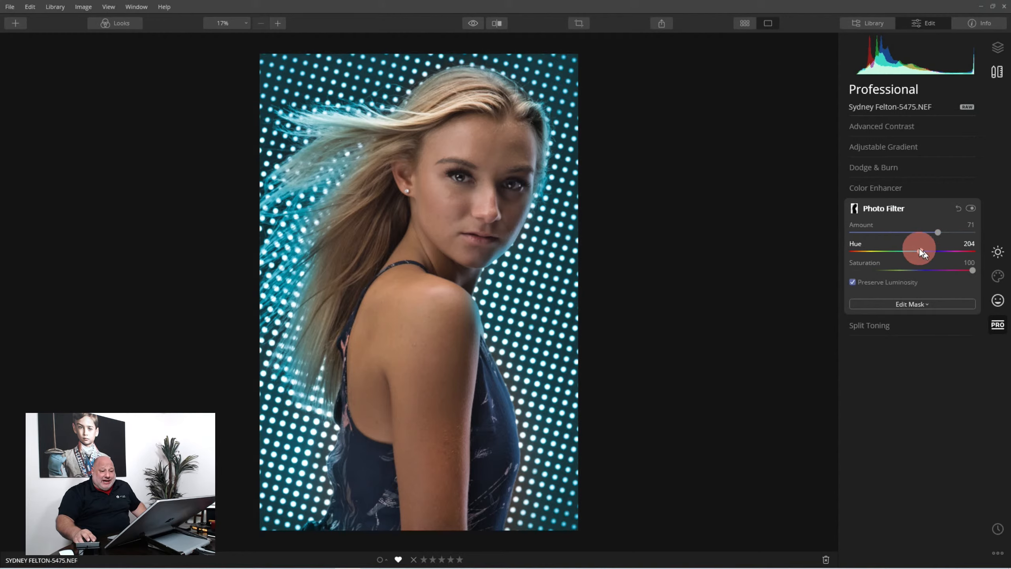
{"action": "mouse_move", "coordinate": [919, 248]}
{"action": "left_mouse_down"}
{"action": "mouse_move", "coordinate": [944, 252]}
{"action": "mouse_move", "coordinate": [869, 256]}
{"action": "mouse_move", "coordinate": [933, 261]}
{"action": "left_mouse_up"}
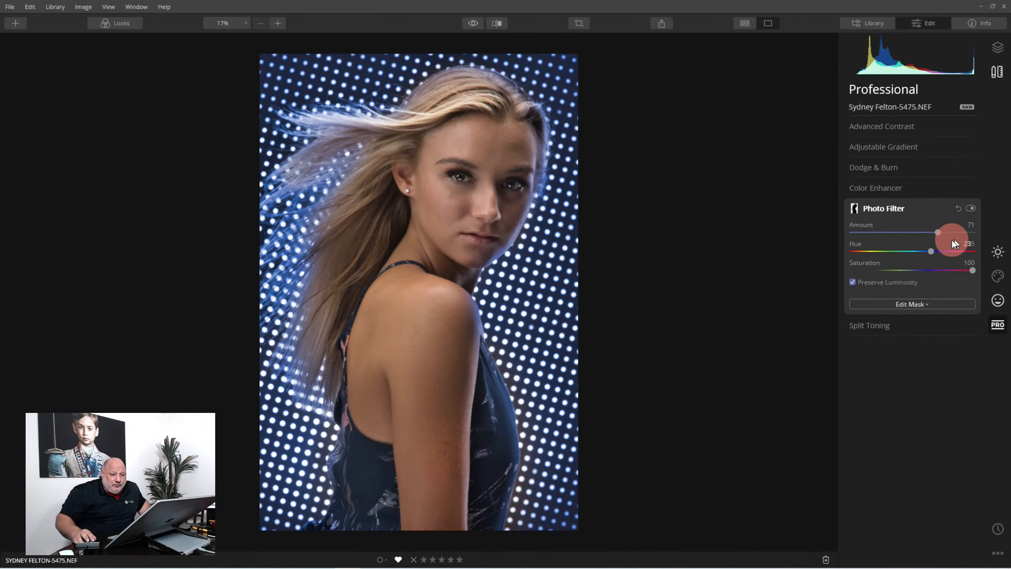
Step: Hide the editing tools and compare the finished portrait with its unedited original
{"action": "left_click", "coordinate": [923, 23]}
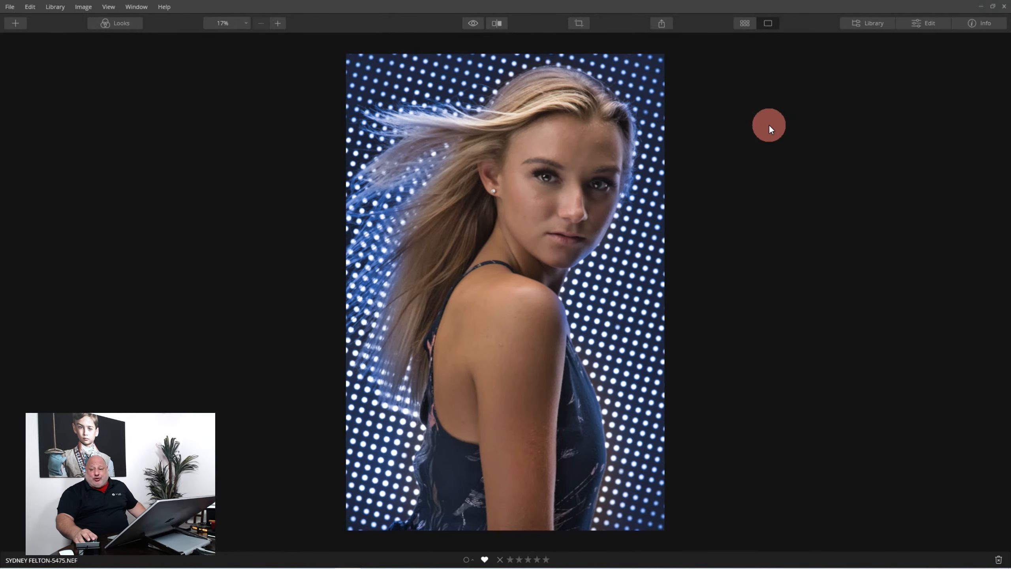
{"action": "left_click", "coordinate": [471, 22]}
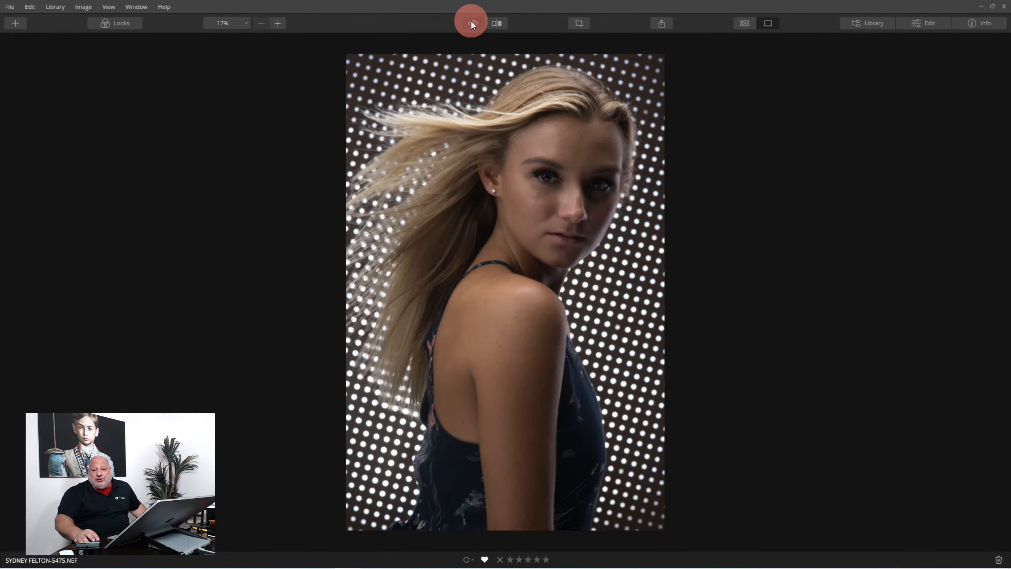
{"action": "left_click", "coordinate": [471, 22]}
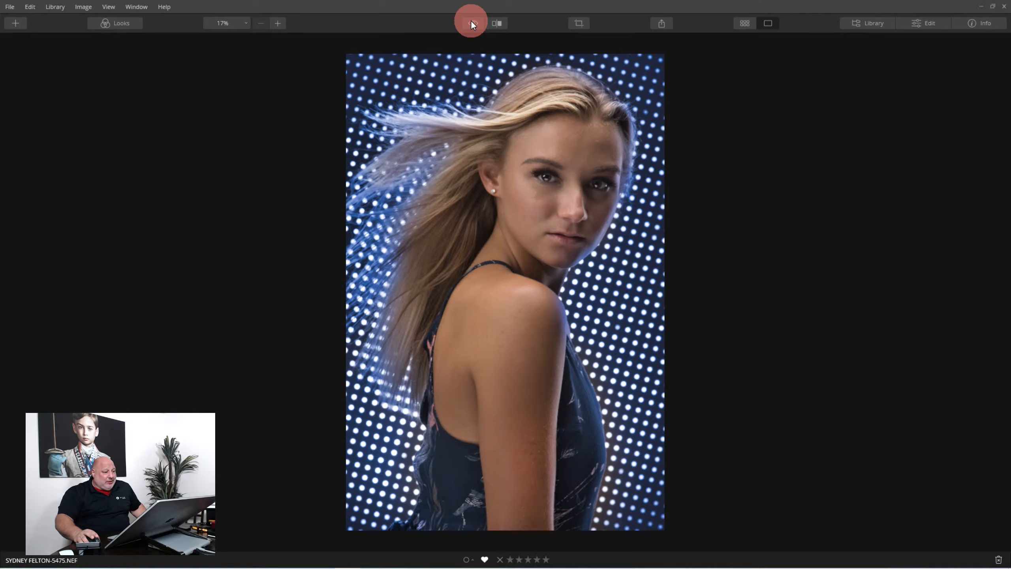
Step: Return to the favorites gallery and rate the blue-background portrait five stars
{"action": "double_click", "coordinate": [540, 109]}
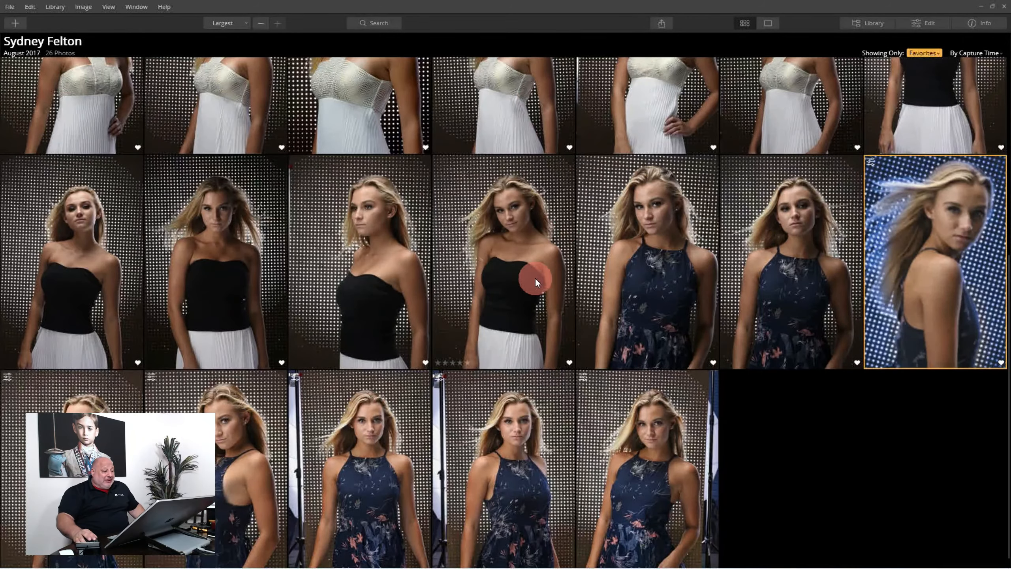
{"action": "scroll", "coordinate": [534, 278], "scroll_direction": "down", "scroll_amount": 1}
{"action": "scroll", "coordinate": [531, 276], "scroll_direction": "up", "scroll_amount": 2}
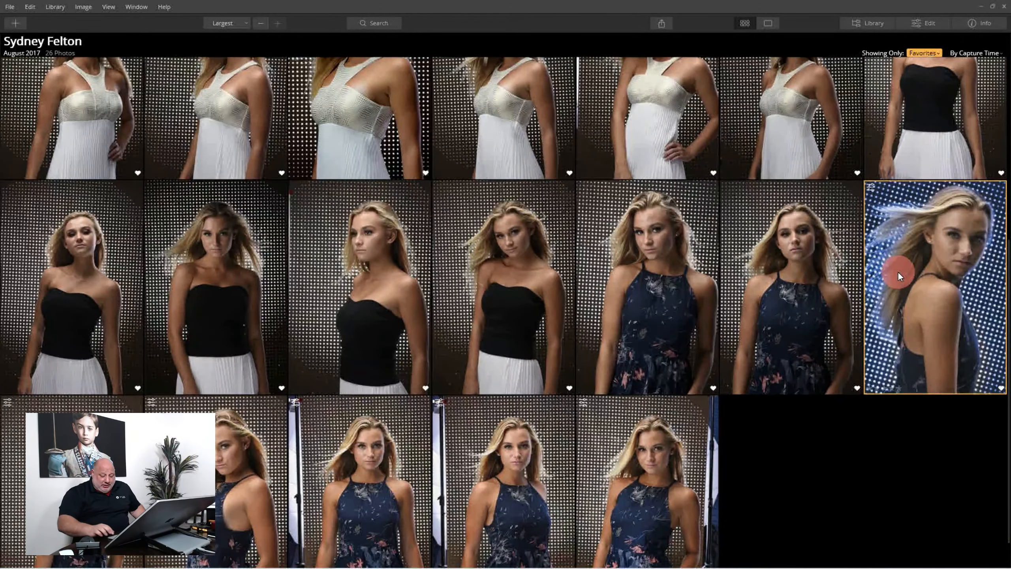
{"action": "key", "text": "5"}
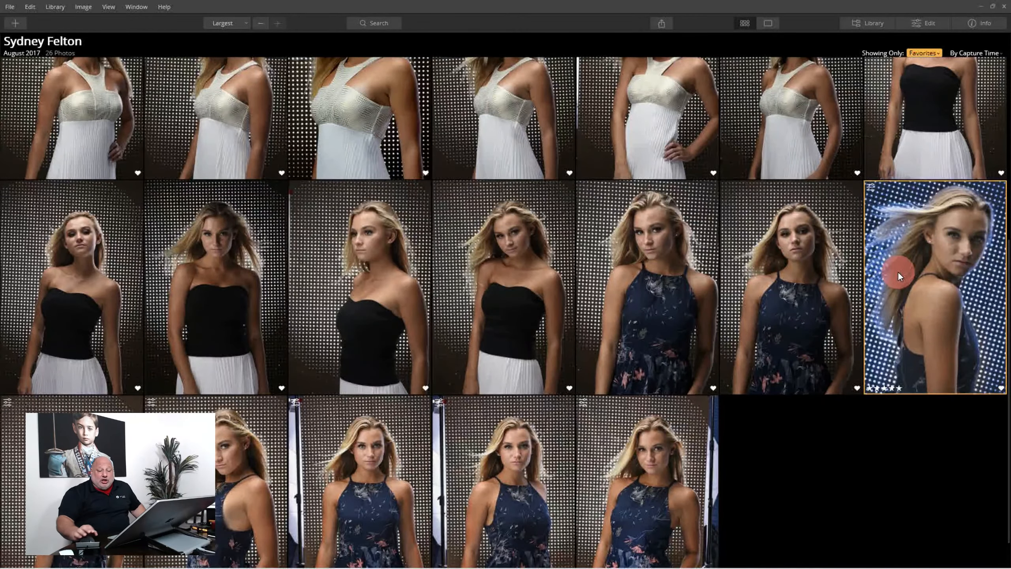
Step: Open the favorite portrait in the white halter dress with one hand on the hip, file number 5347, for editing
{"action": "scroll", "coordinate": [895, 270], "scroll_direction": "up", "scroll_amount": 3}
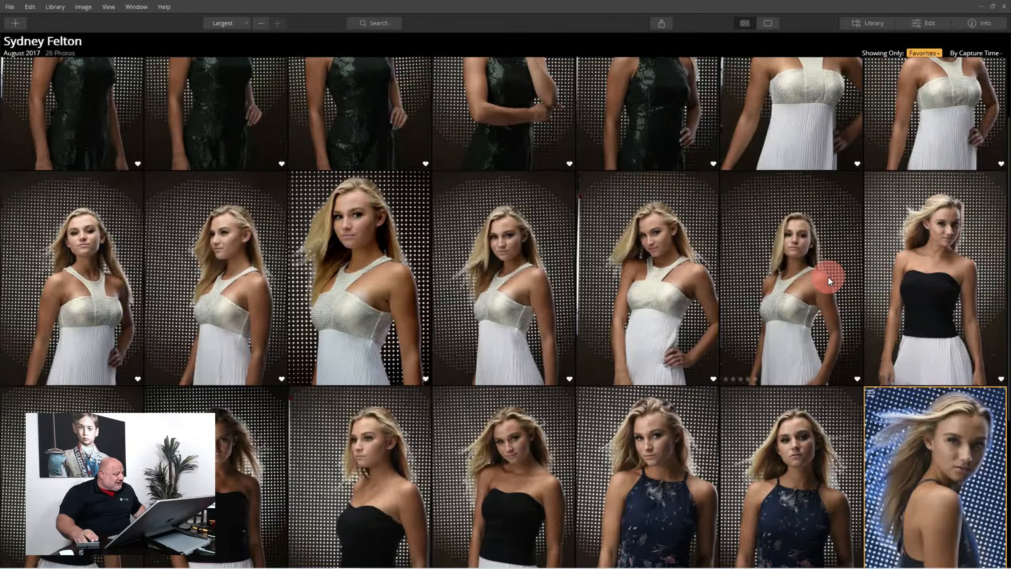
{"action": "left_click", "coordinate": [72, 263]}
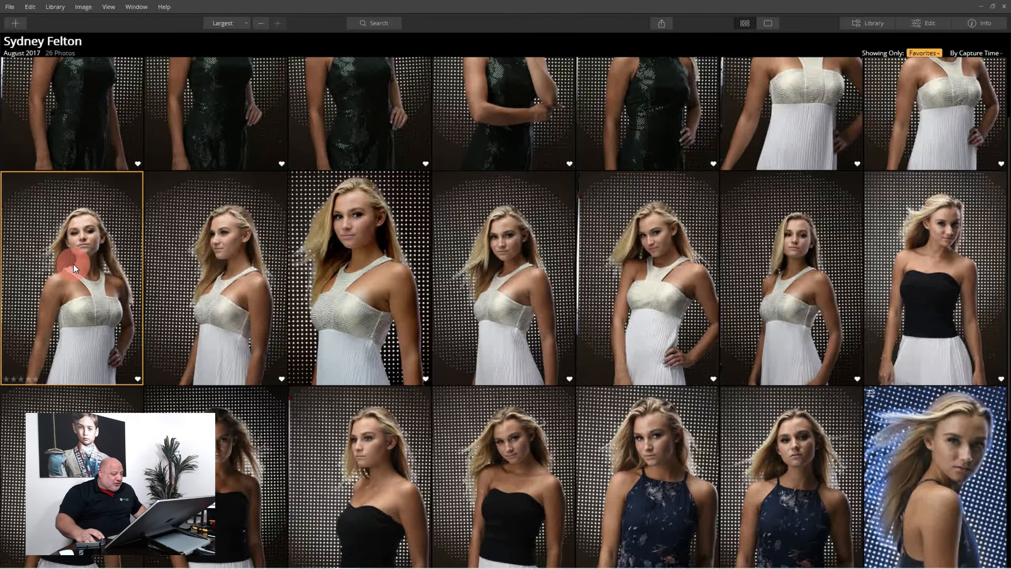
{"action": "double_click", "coordinate": [85, 251]}
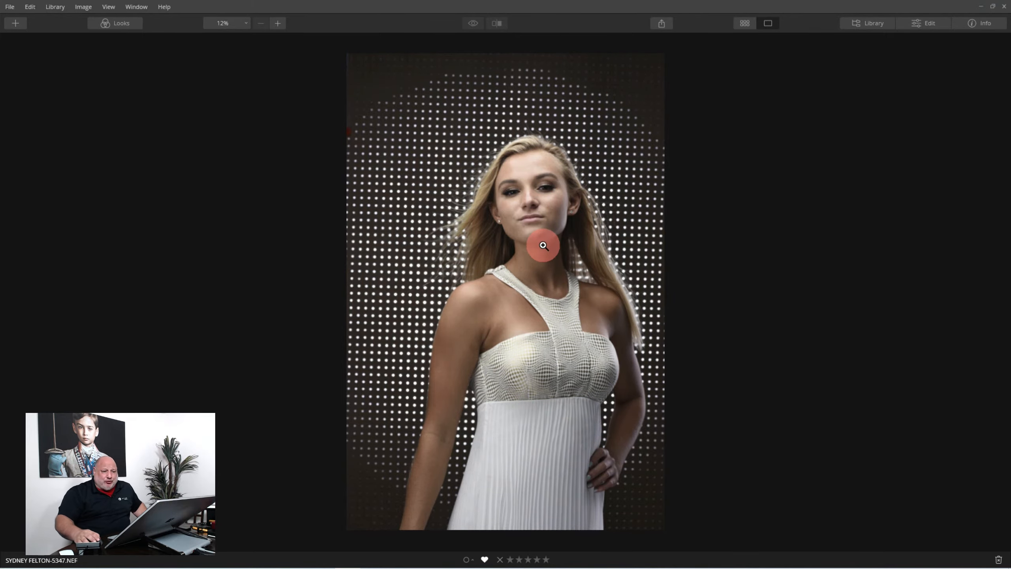
{"action": "left_click", "coordinate": [930, 20]}
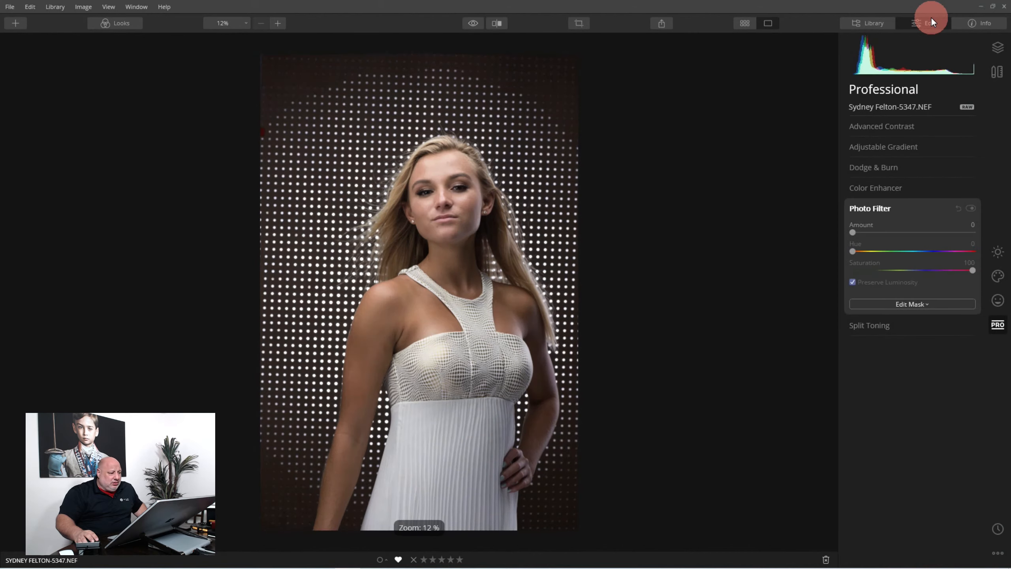
Step: Crop the portrait tighter around the subject, keeping the Original aspect ratio and centering her in the frame
{"action": "left_click", "coordinate": [576, 24]}
{"action": "left_click_drag", "start_coordinate": [420, 51], "coordinate": [422, 87]}
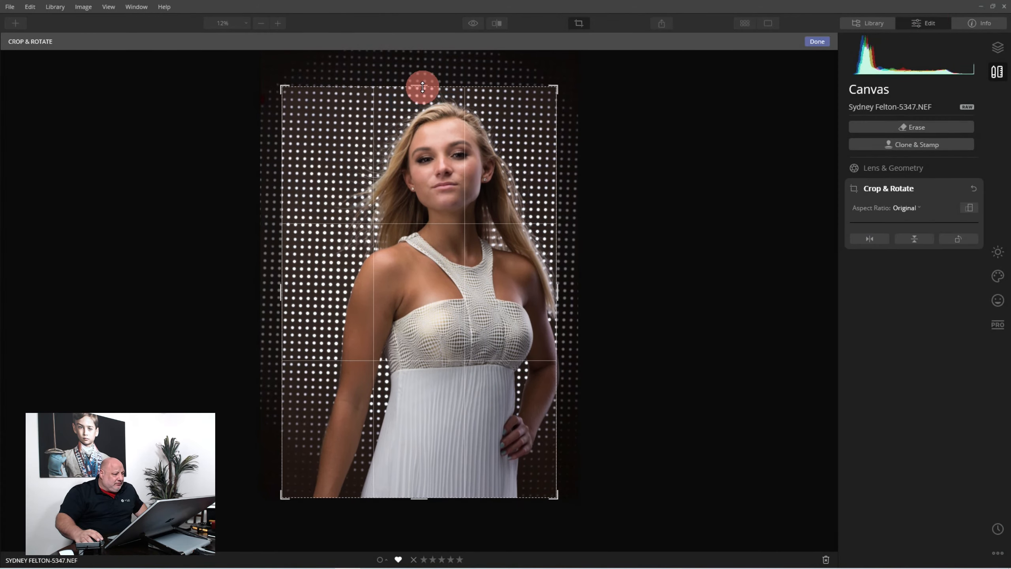
{"action": "left_click_drag", "start_coordinate": [503, 285], "coordinate": [462, 286]}
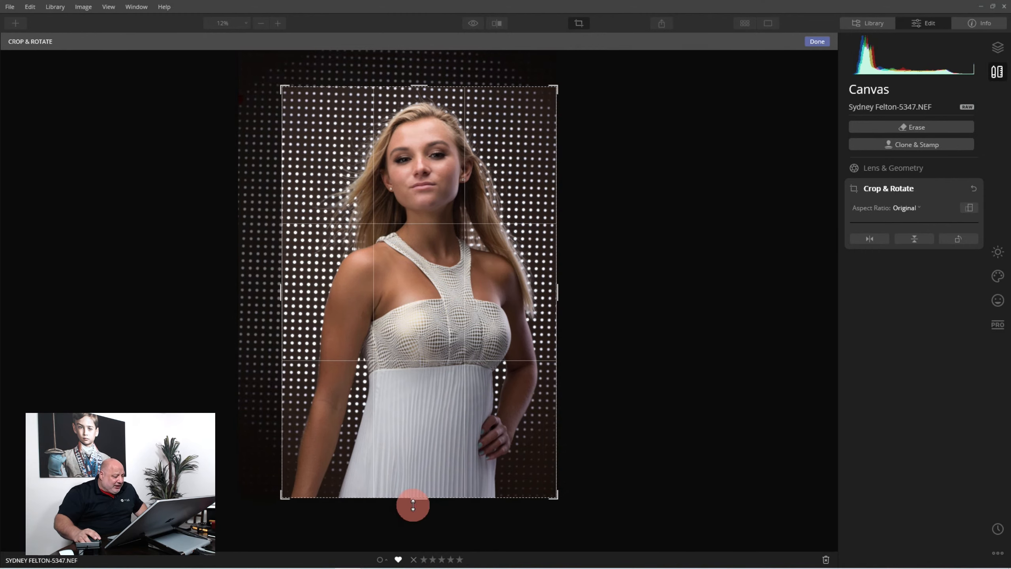
{"action": "left_click_drag", "start_coordinate": [413, 504], "coordinate": [417, 473]}
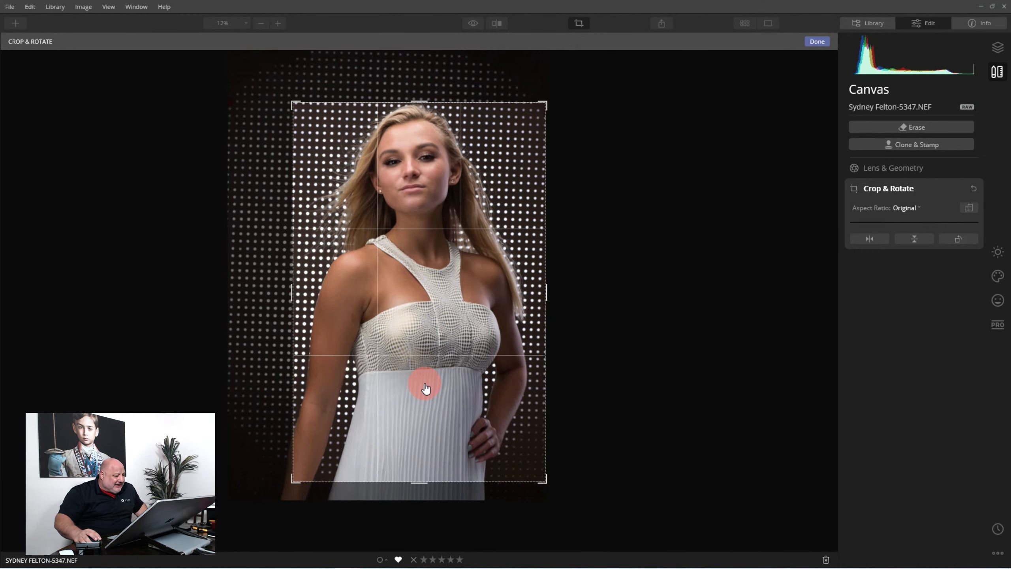
{"action": "left_click_drag", "start_coordinate": [425, 388], "coordinate": [430, 395]}
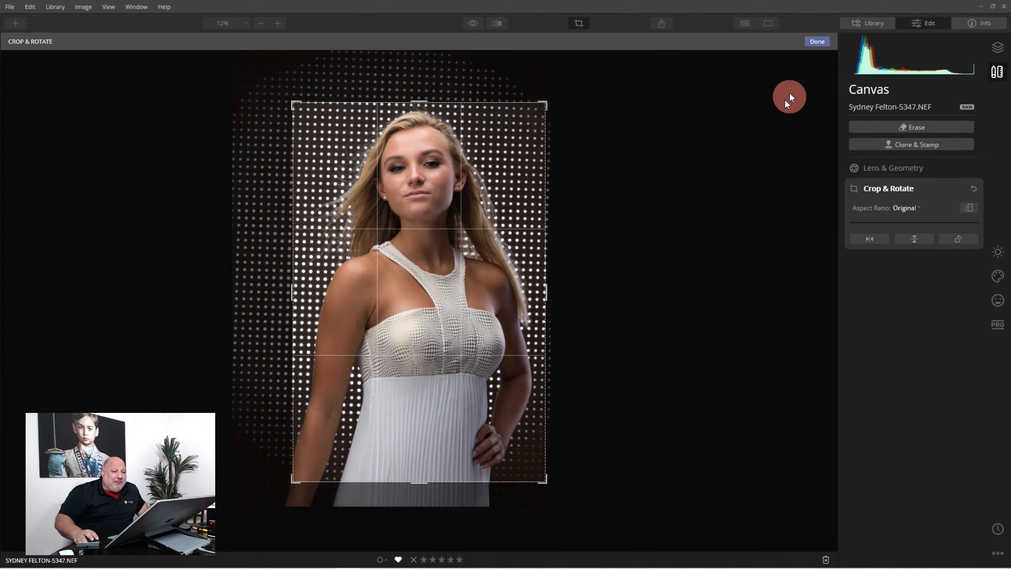
{"action": "left_click", "coordinate": [815, 41]}
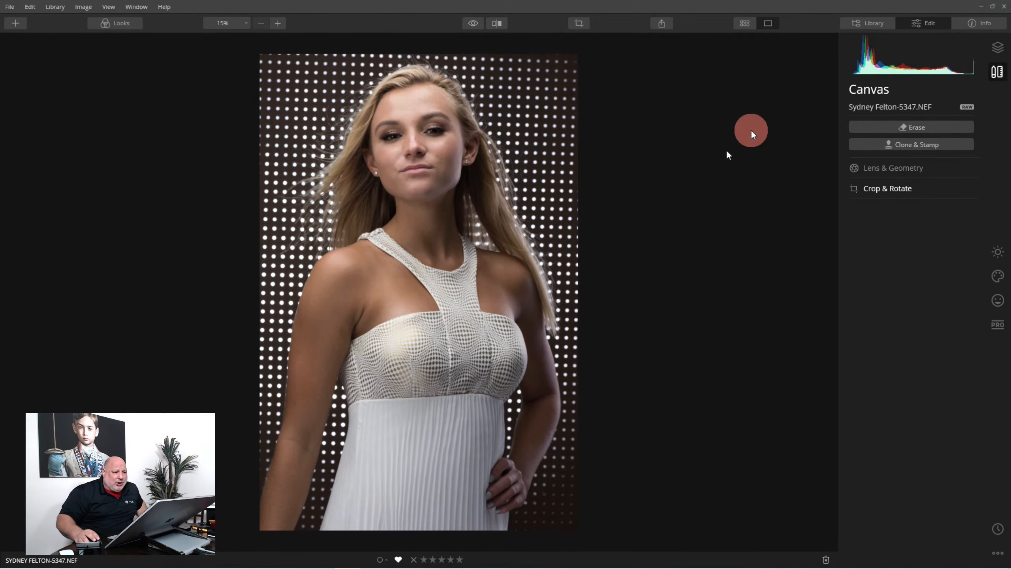
Step: Rotate the cropped portrait slightly and reposition the subject within the crop frame
{"action": "left_click", "coordinate": [583, 26]}
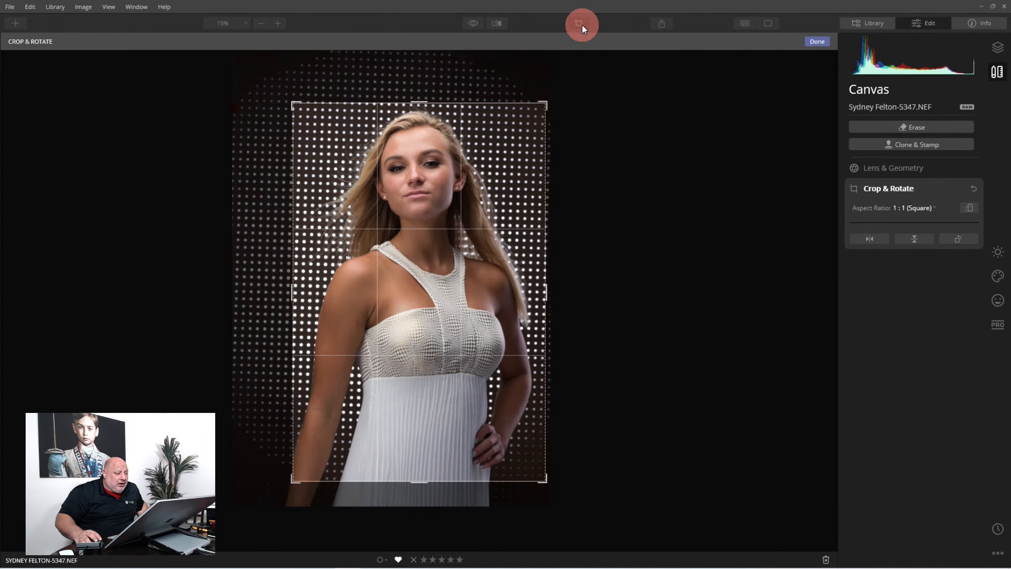
{"action": "left_click_drag", "start_coordinate": [584, 89], "coordinate": [584, 86]}
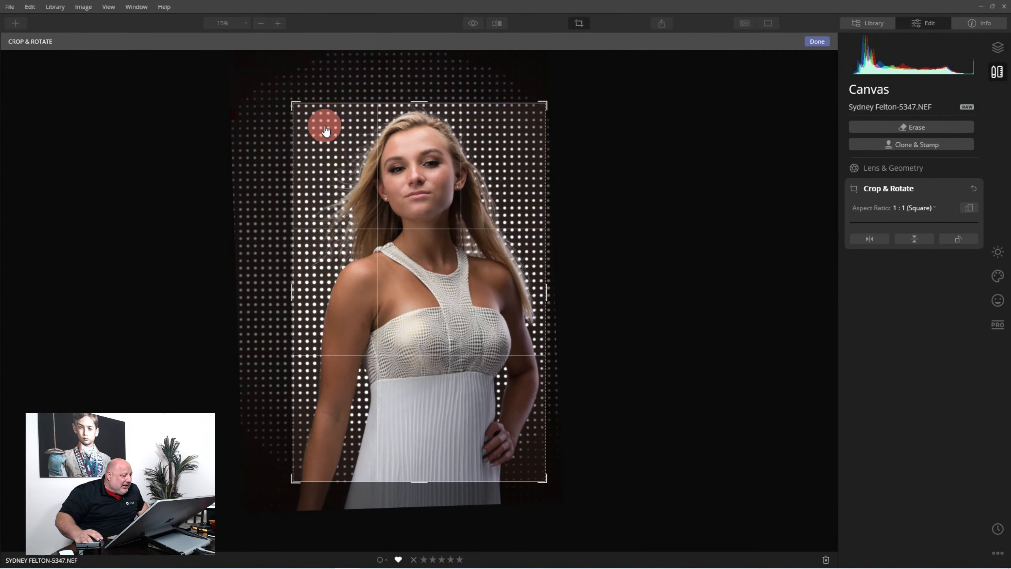
{"action": "mouse_move", "coordinate": [479, 330]}
{"action": "left_mouse_down"}
{"action": "mouse_move", "coordinate": [469, 321]}
{"action": "mouse_move", "coordinate": [467, 333]}
{"action": "left_mouse_up"}
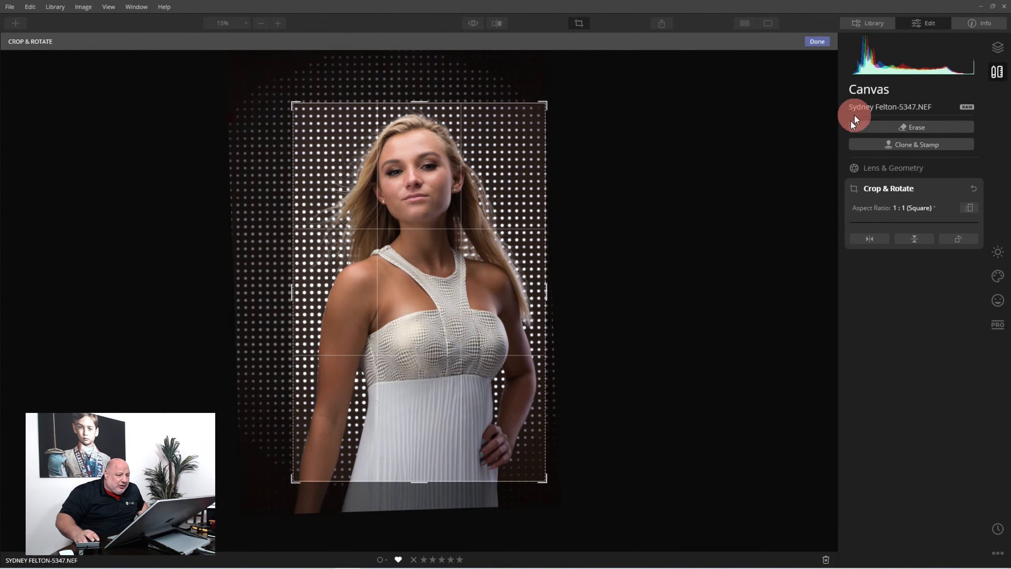
{"action": "left_click", "coordinate": [815, 42]}
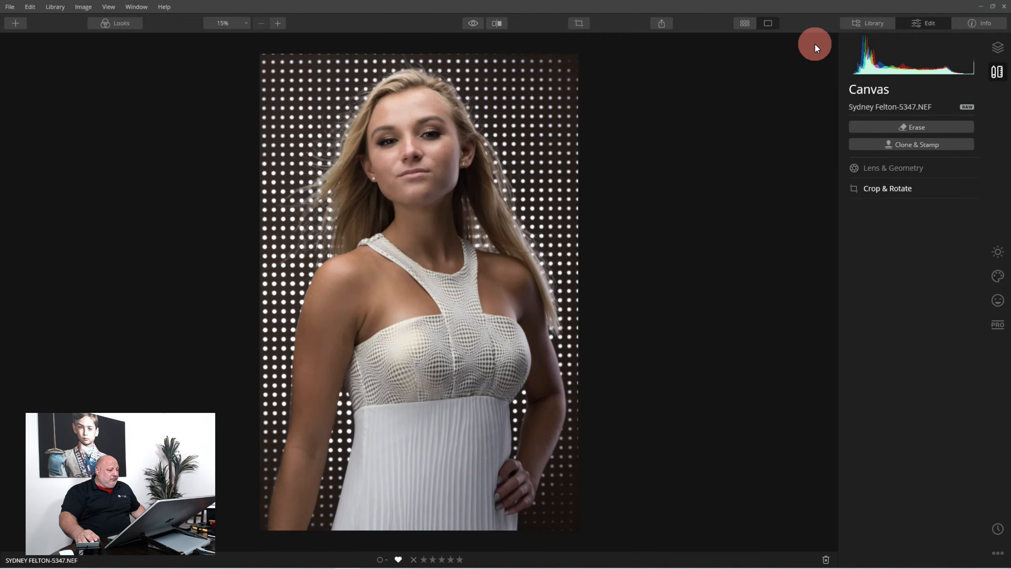
Step: Examine the face's skin close up and open the Portrait tools
{"action": "left_click", "coordinate": [387, 92]}
{"action": "left_click", "coordinate": [385, 90]}
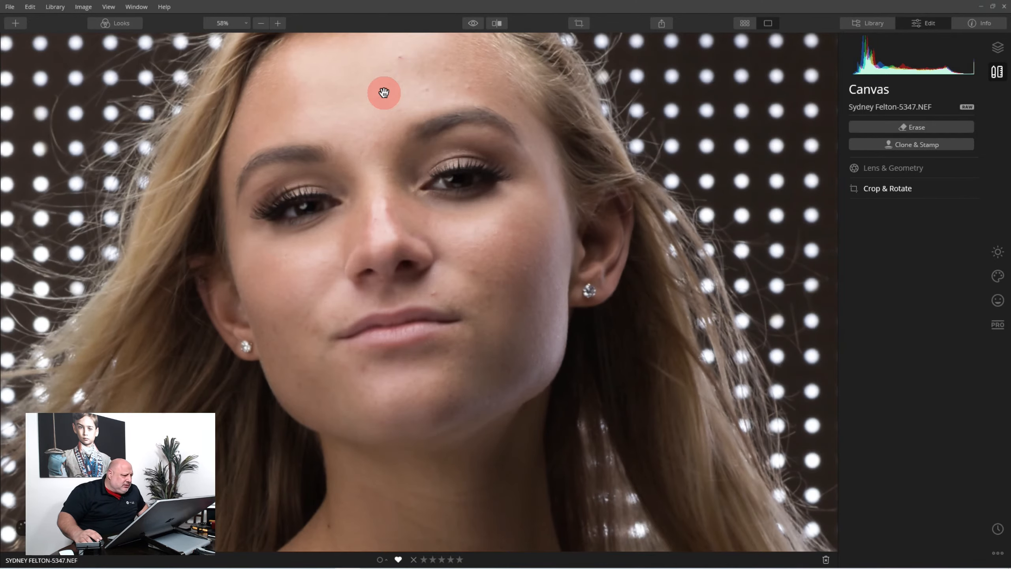
{"action": "left_click", "coordinate": [997, 304]}
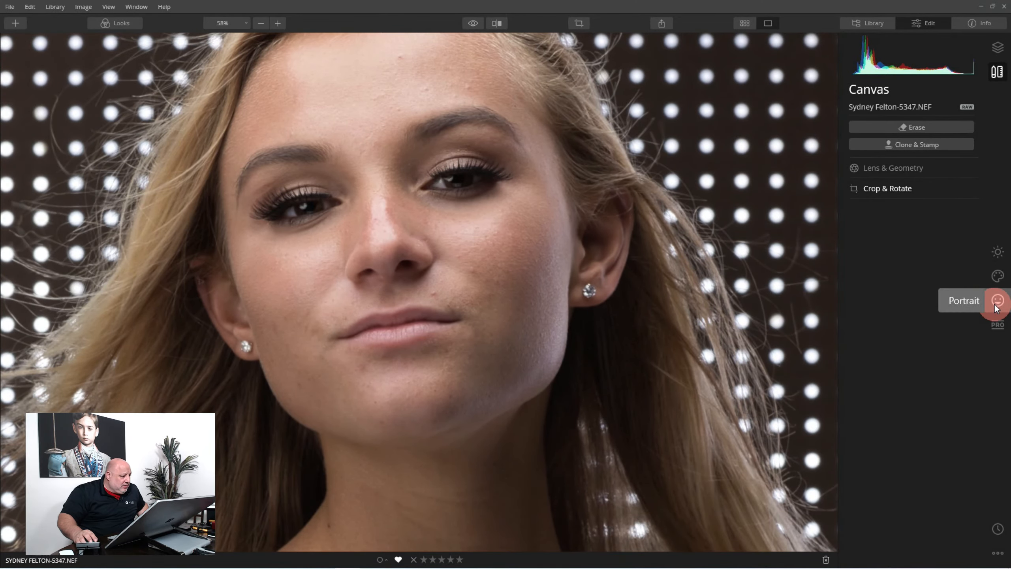
{"action": "left_click", "coordinate": [997, 305]}
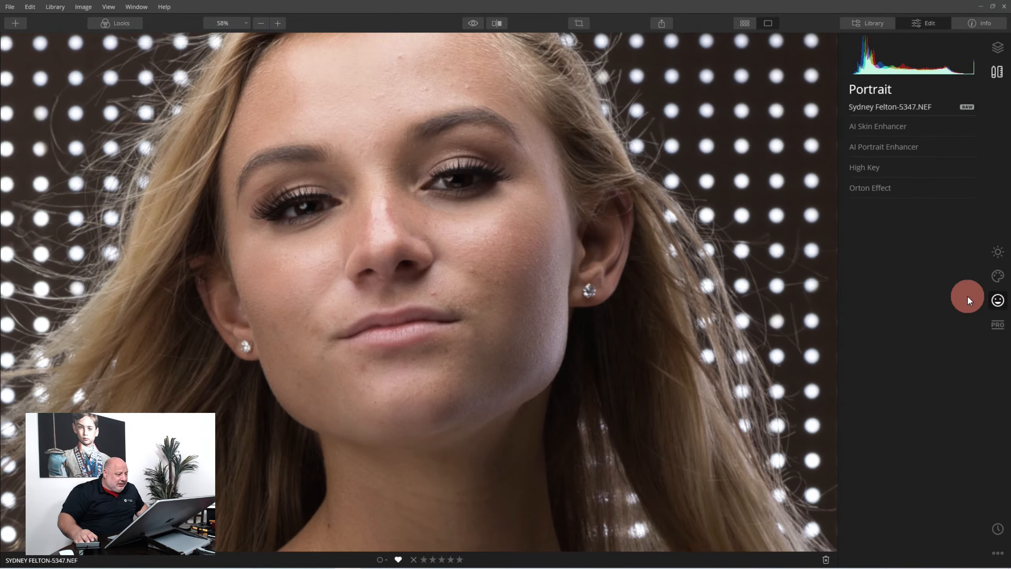
{"action": "left_click", "coordinate": [440, 276]}
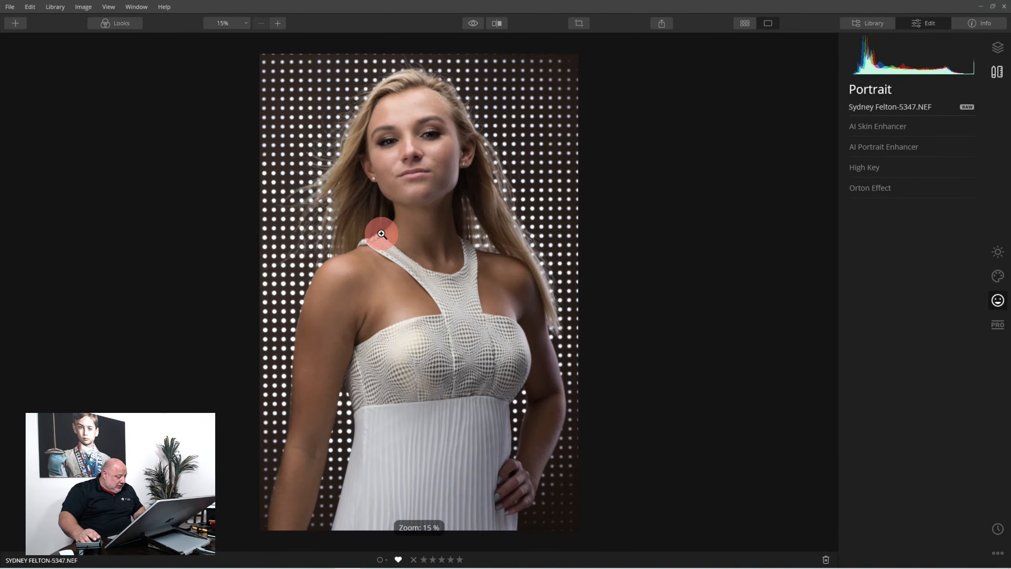
Step: Apply the saved Look that uses AI Skin Enhancer and AI Portrait Enhancer, and inspect the face up close
{"action": "left_click", "coordinate": [115, 23]}
{"action": "left_click", "coordinate": [40, 526]}
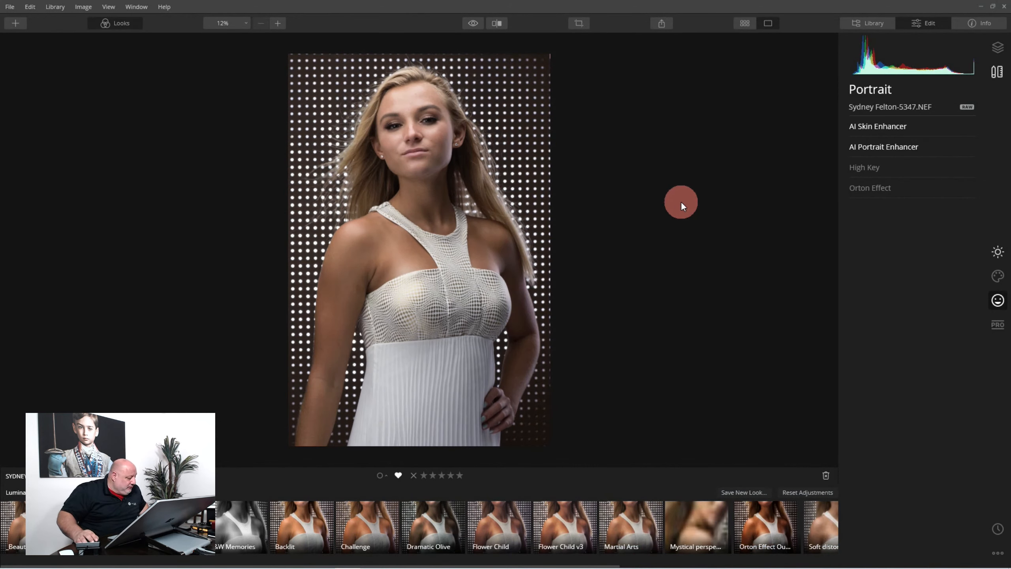
{"action": "scroll", "coordinate": [397, 108], "scroll_direction": "up", "scroll_amount": 5}
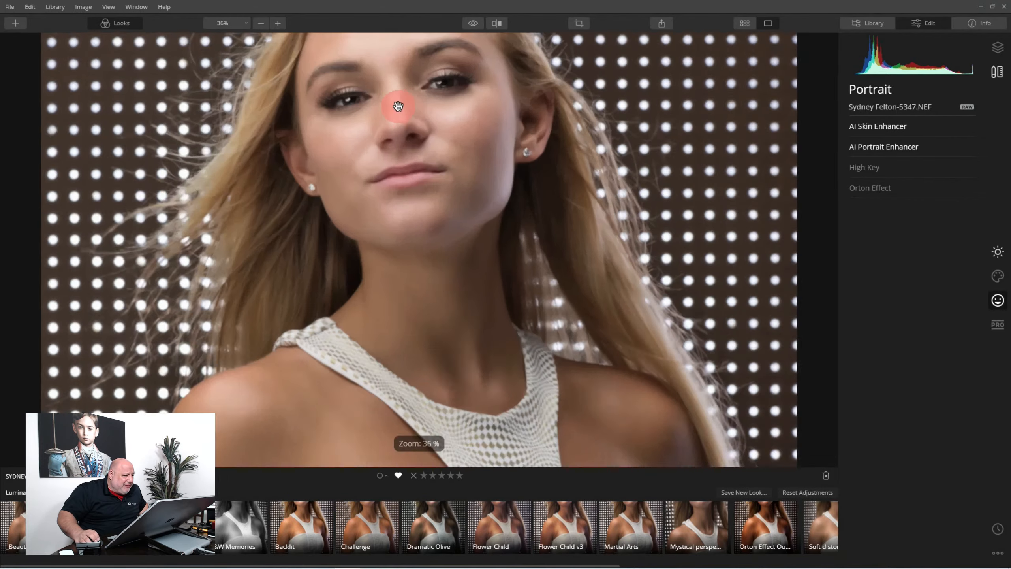
{"action": "left_click_drag", "start_coordinate": [396, 107], "coordinate": [431, 285]}
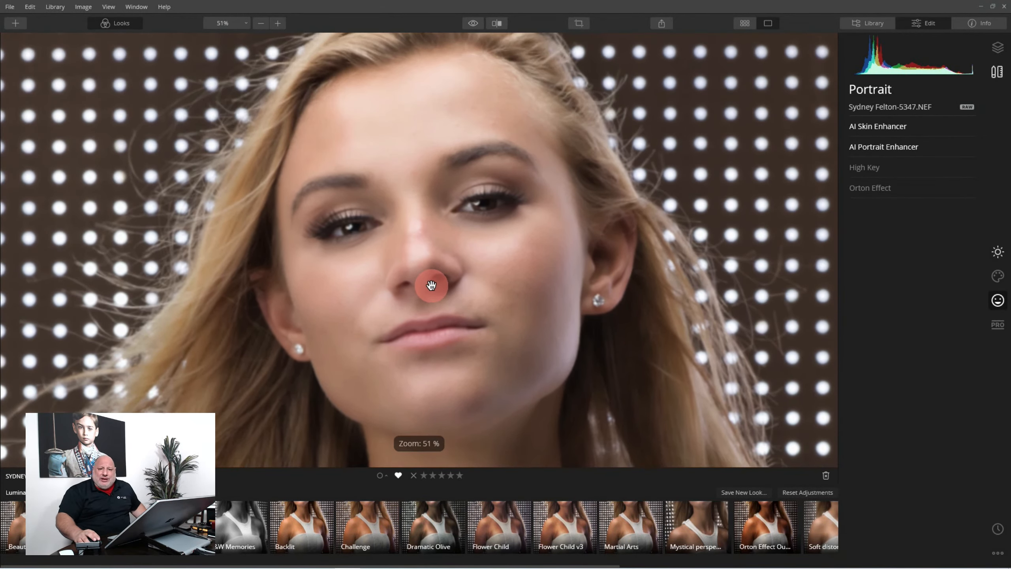